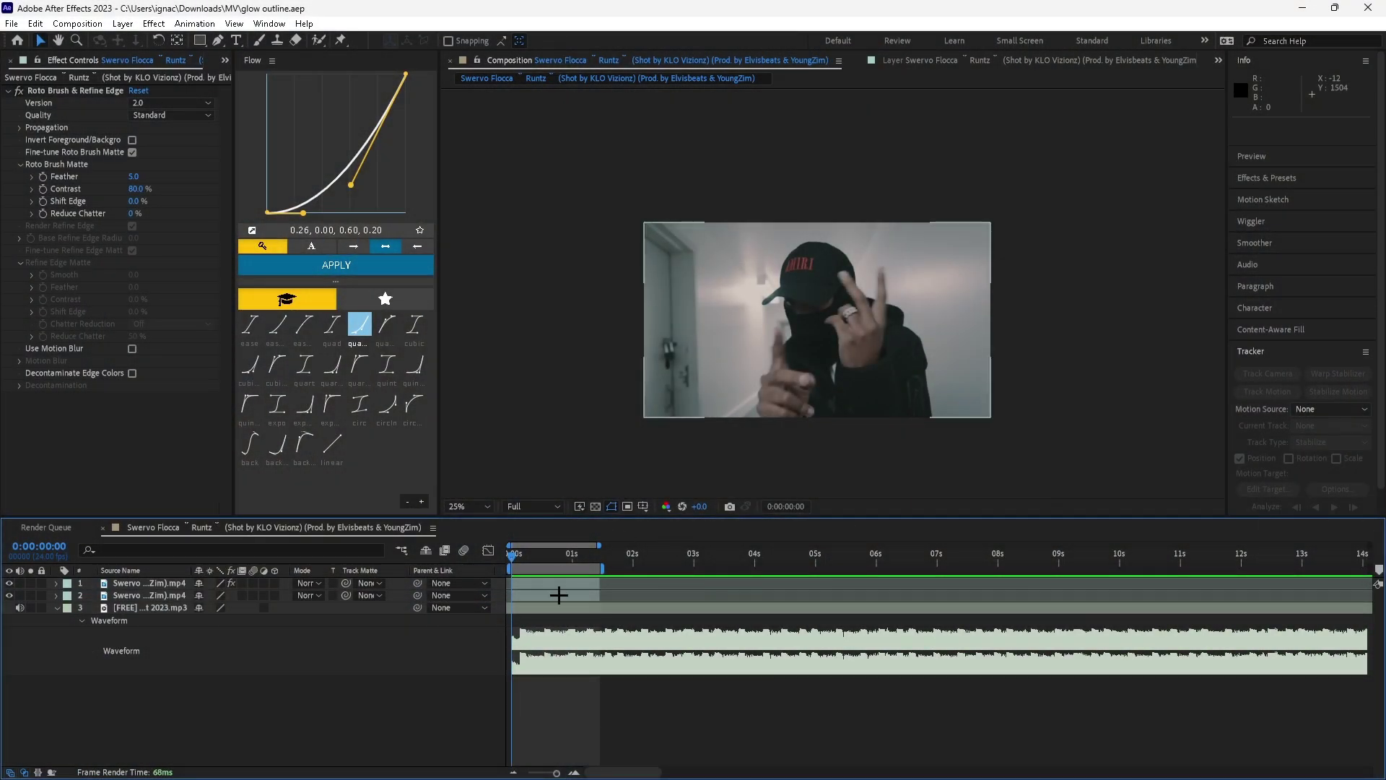
Step: Extend the work area's end to 0:00:12:02, play the composition and return to its start
drag(601, 569, 1249, 569)
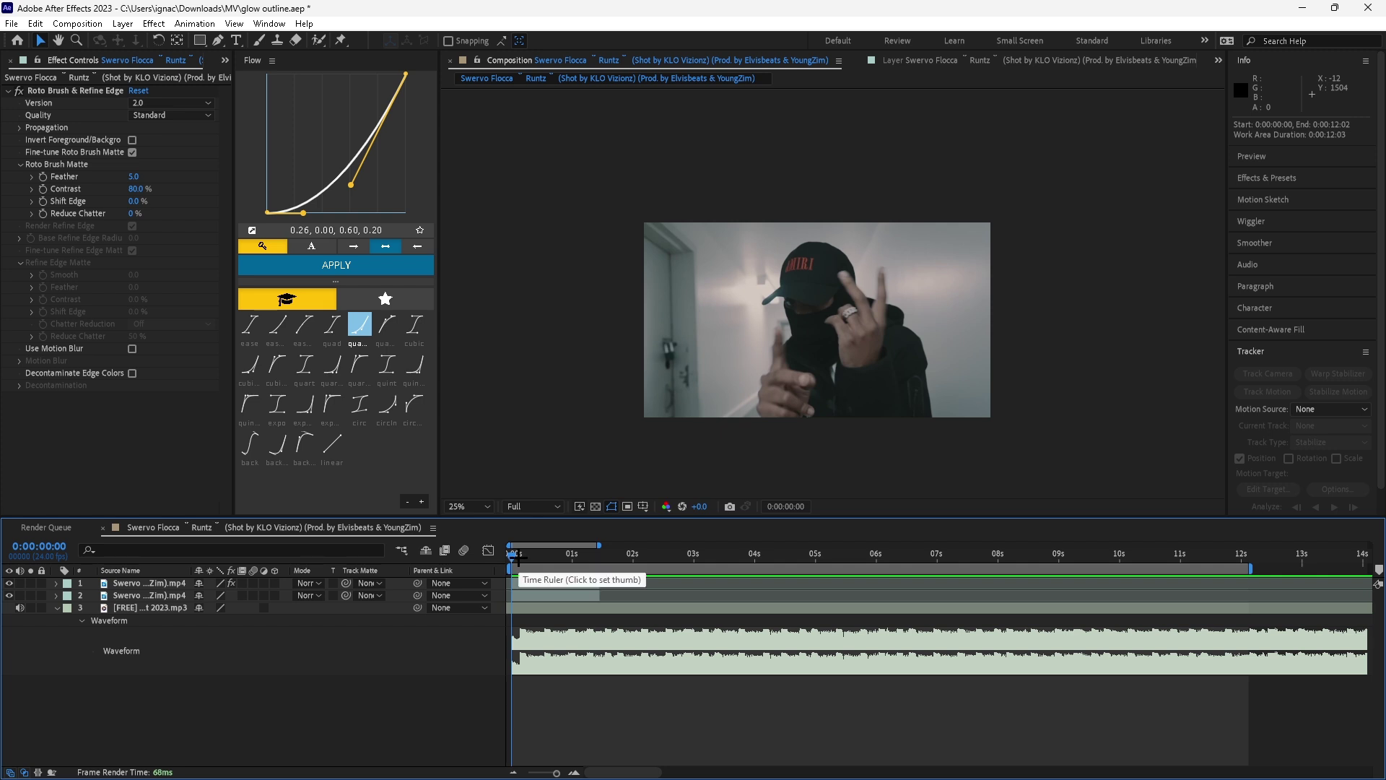
mouse_move(554, 773)
mouse_down()
mouse_move(571, 772)
mouse_move(554, 773)
mouse_up()
drag(514, 552, 594, 621)
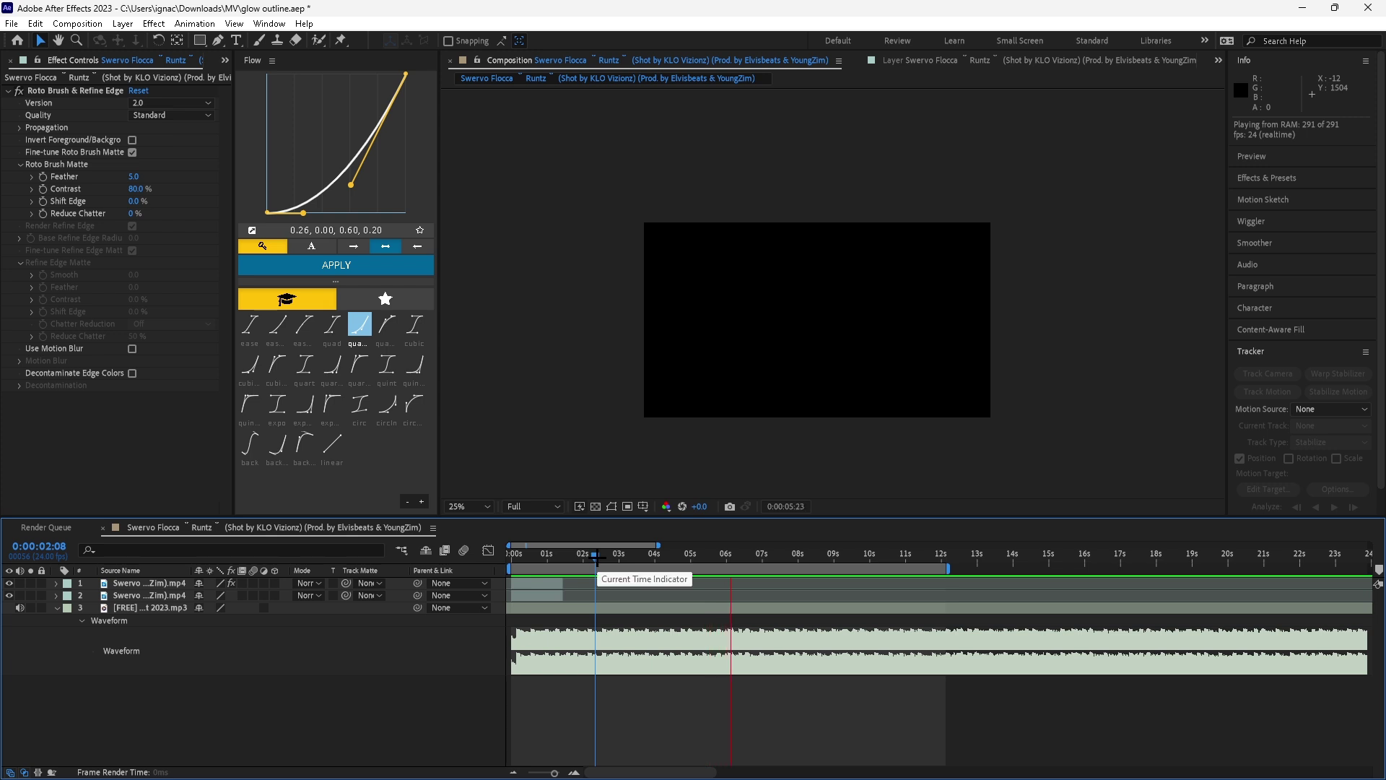
key(Home)
Step: Solo the rotoscoped top layer, preview the cutout on its own and turn solo off
click(533, 597)
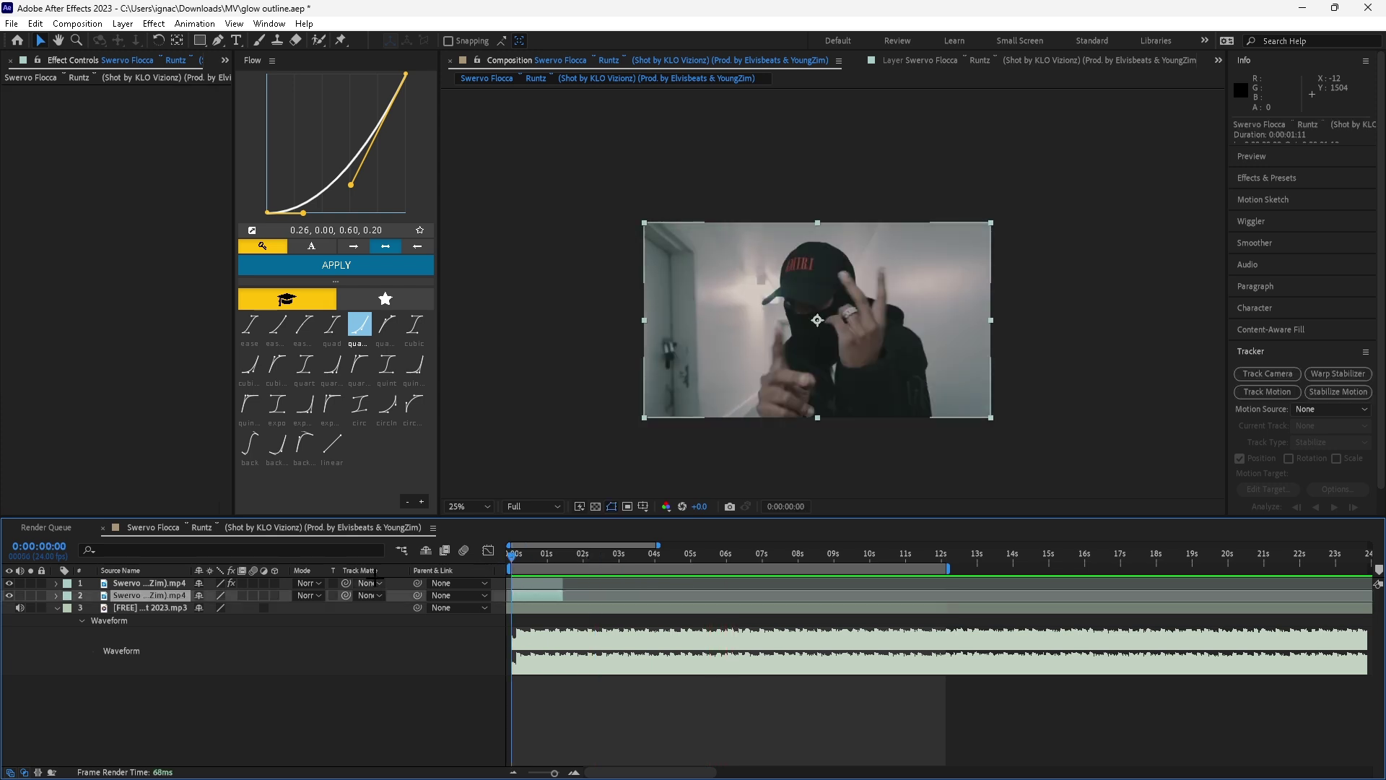
click(30, 582)
key(space)
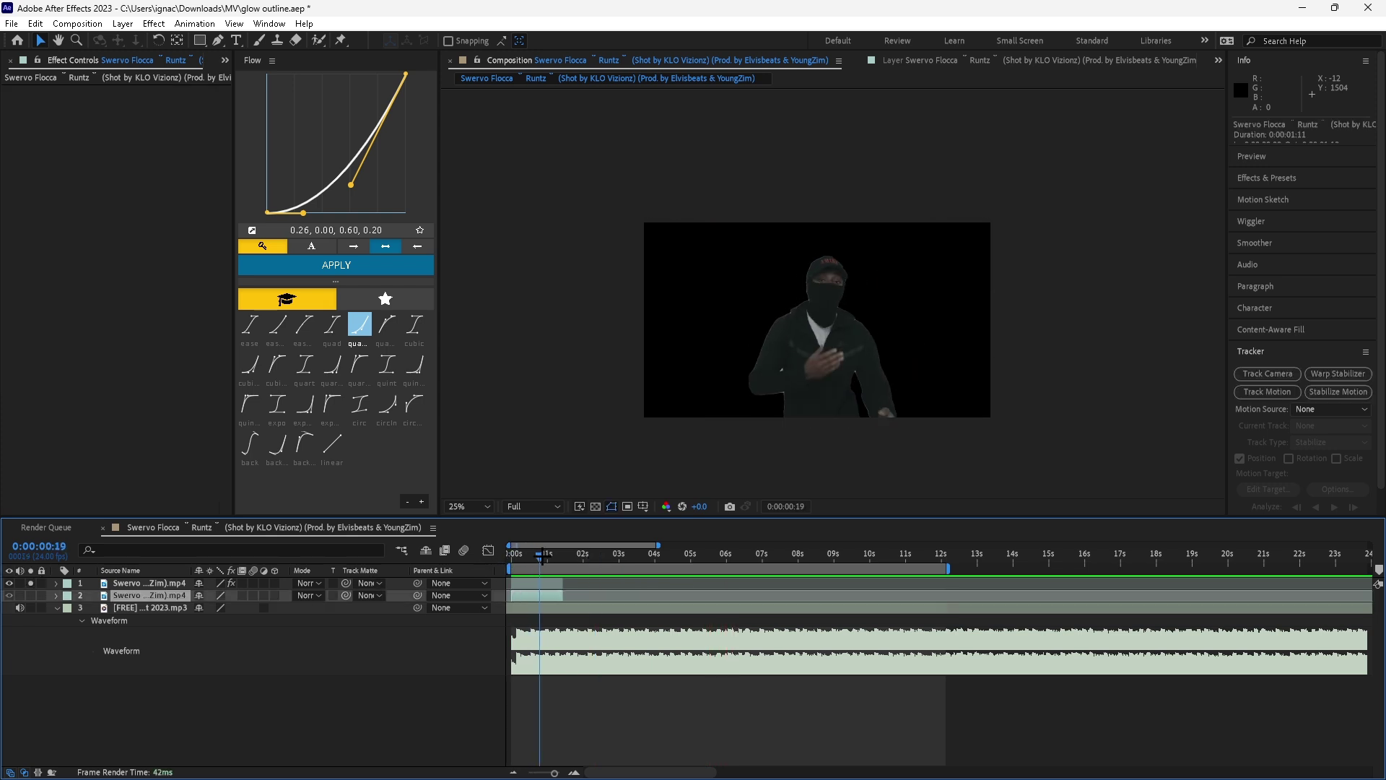
key(space)
key(space)
key(space)
click(30, 582)
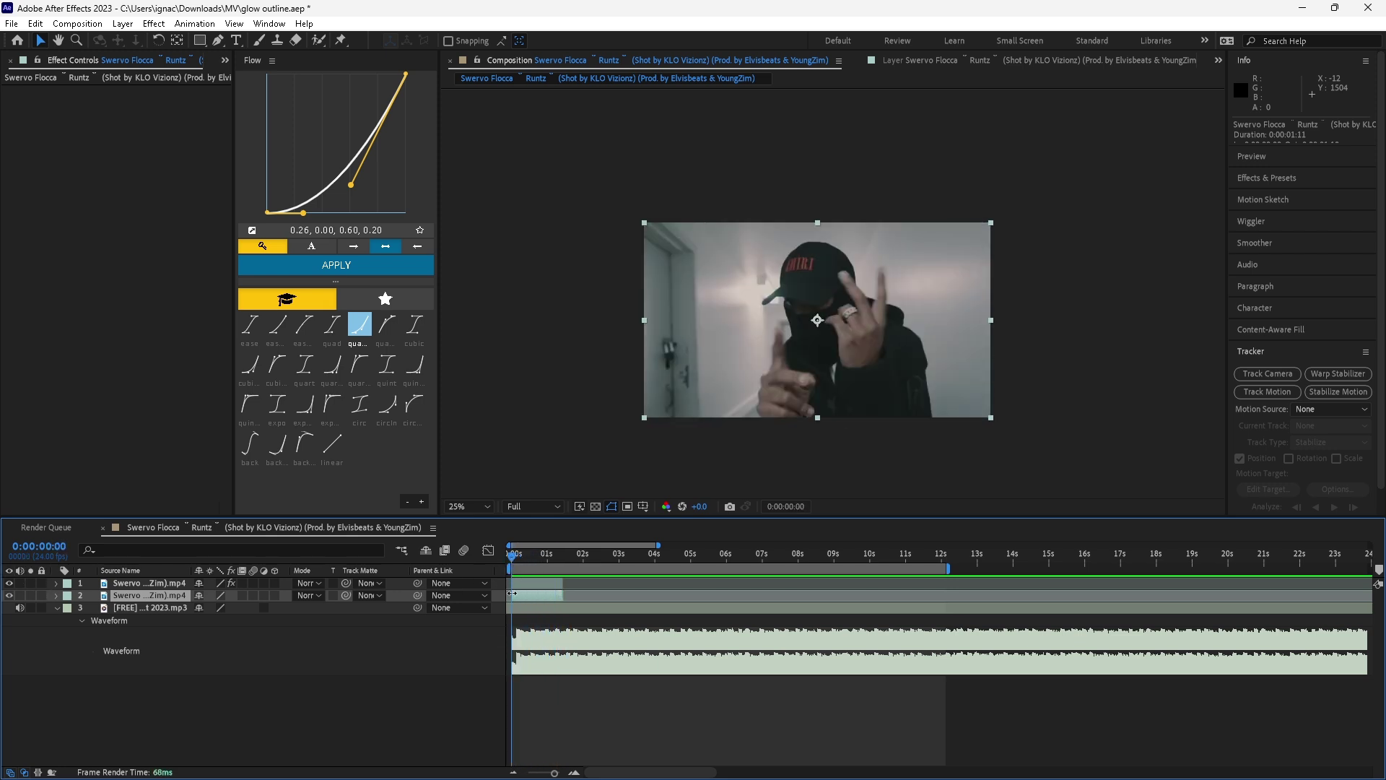
Step: Select the rotoscoped layer and shorten the work area to the clip's end at 0:00:01:11
click(532, 581)
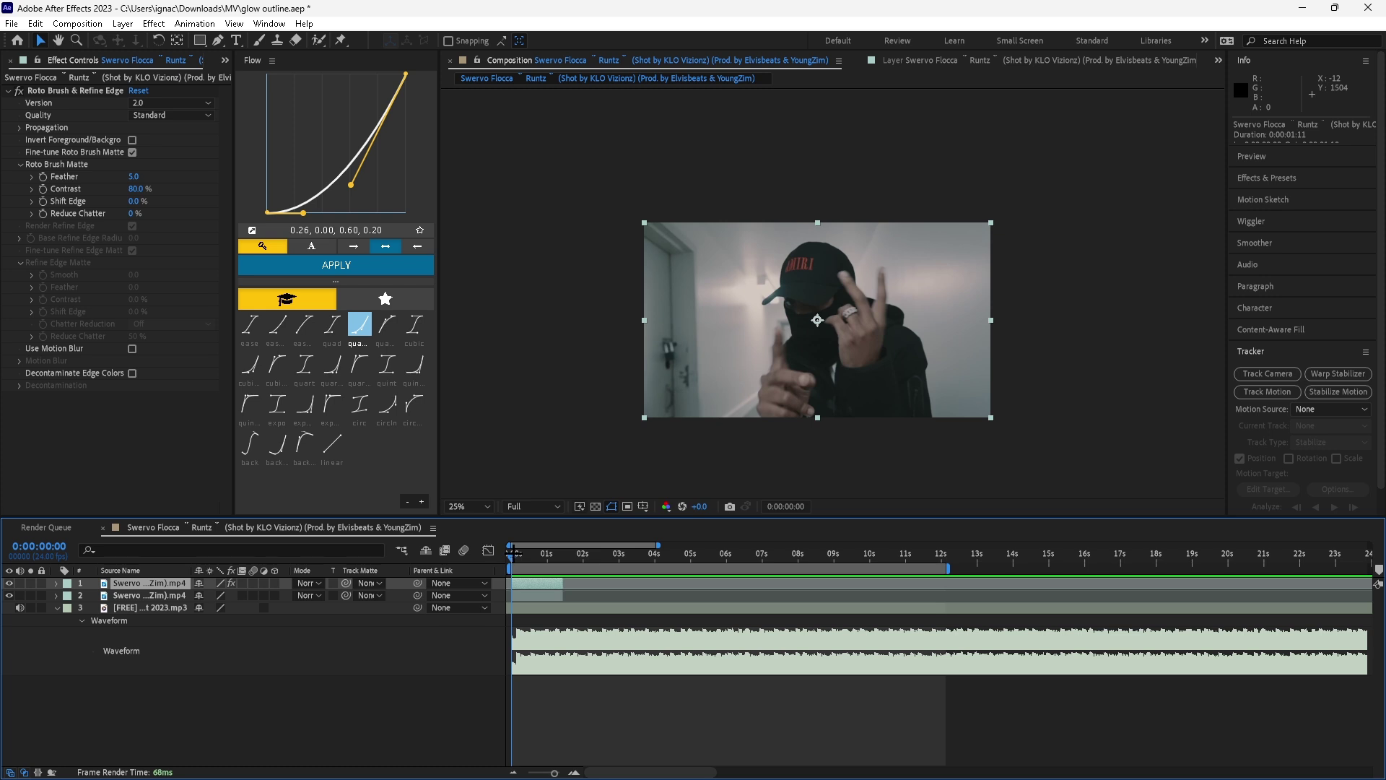
drag(514, 556, 564, 555)
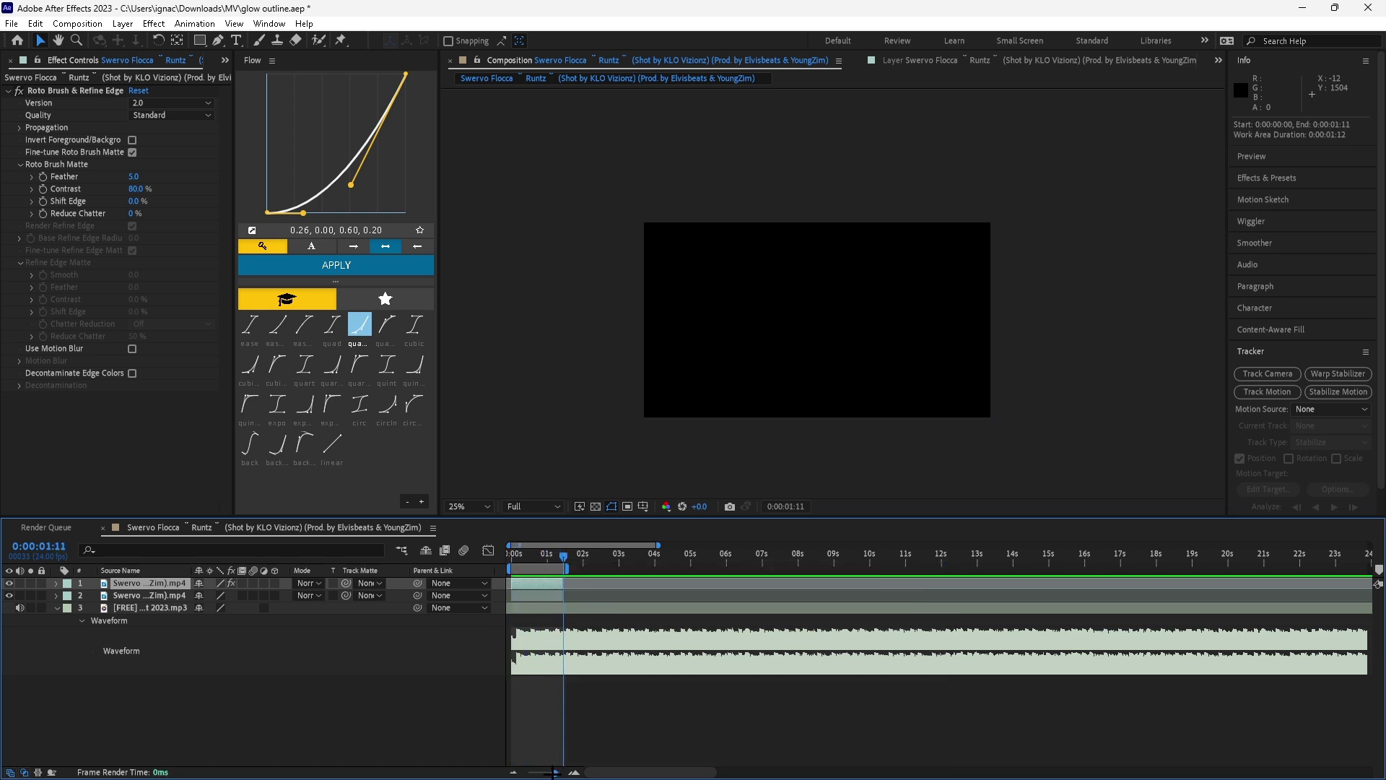
mouse_move(552, 772)
mouse_down()
mouse_move(570, 773)
mouse_move(554, 773)
mouse_up()
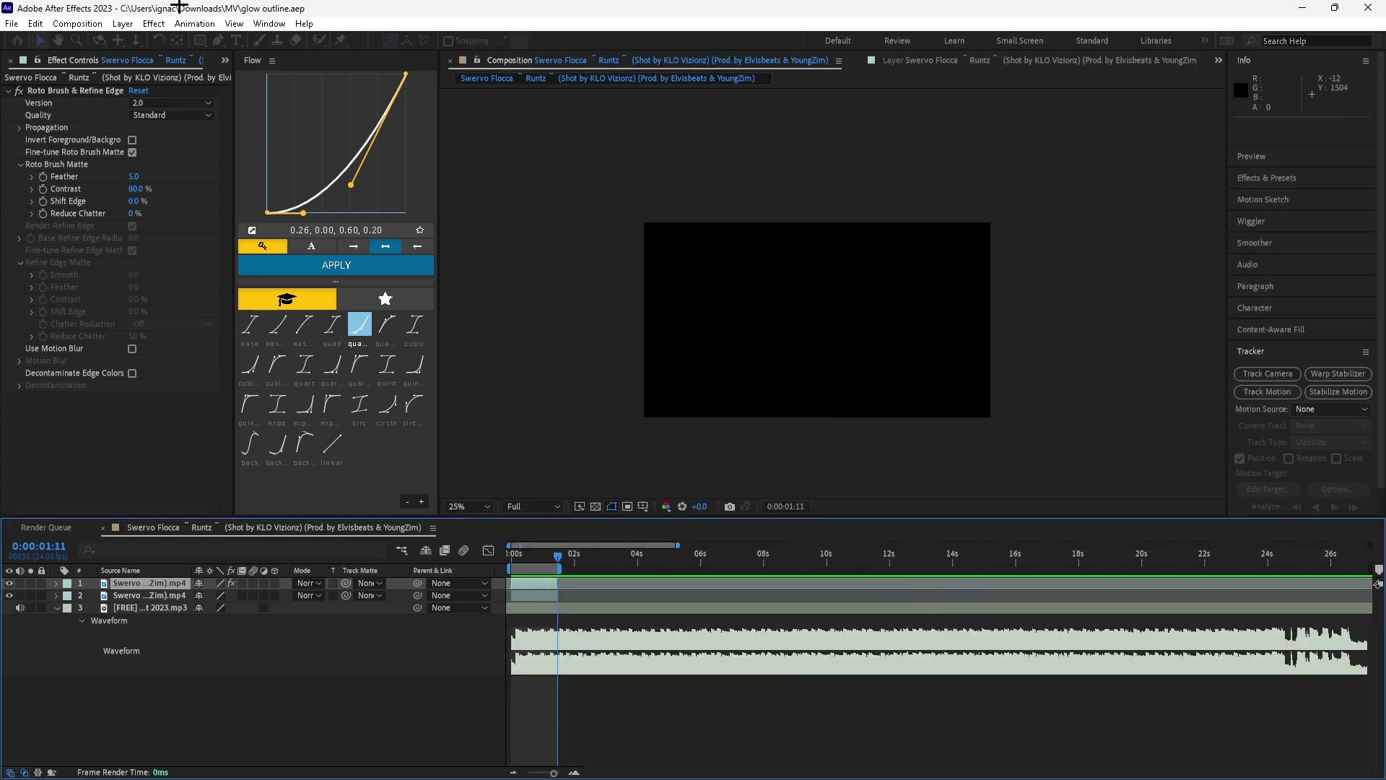
Step: Auto-trace the rotoscoped layer over the work area using the Alpha channel, applying the result to a new layer
click(129, 17)
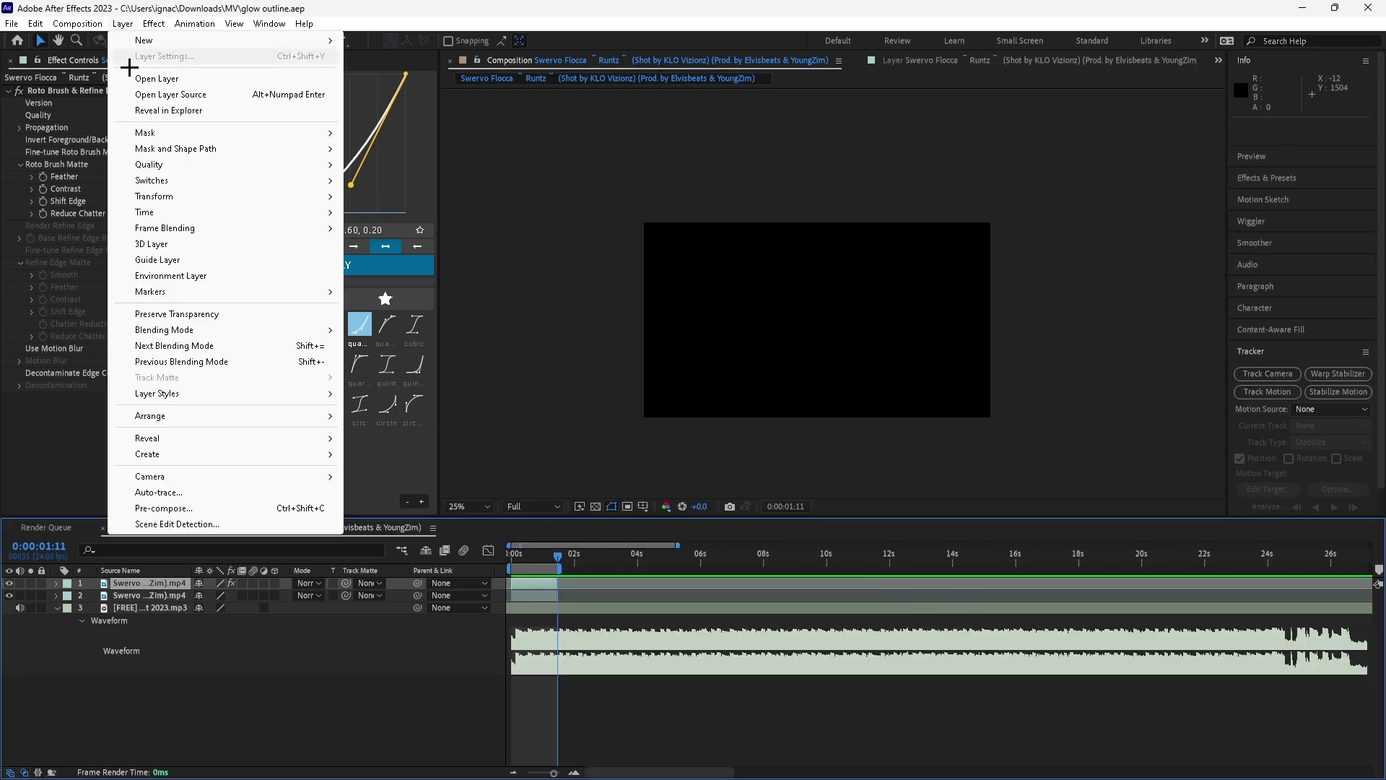
click(147, 490)
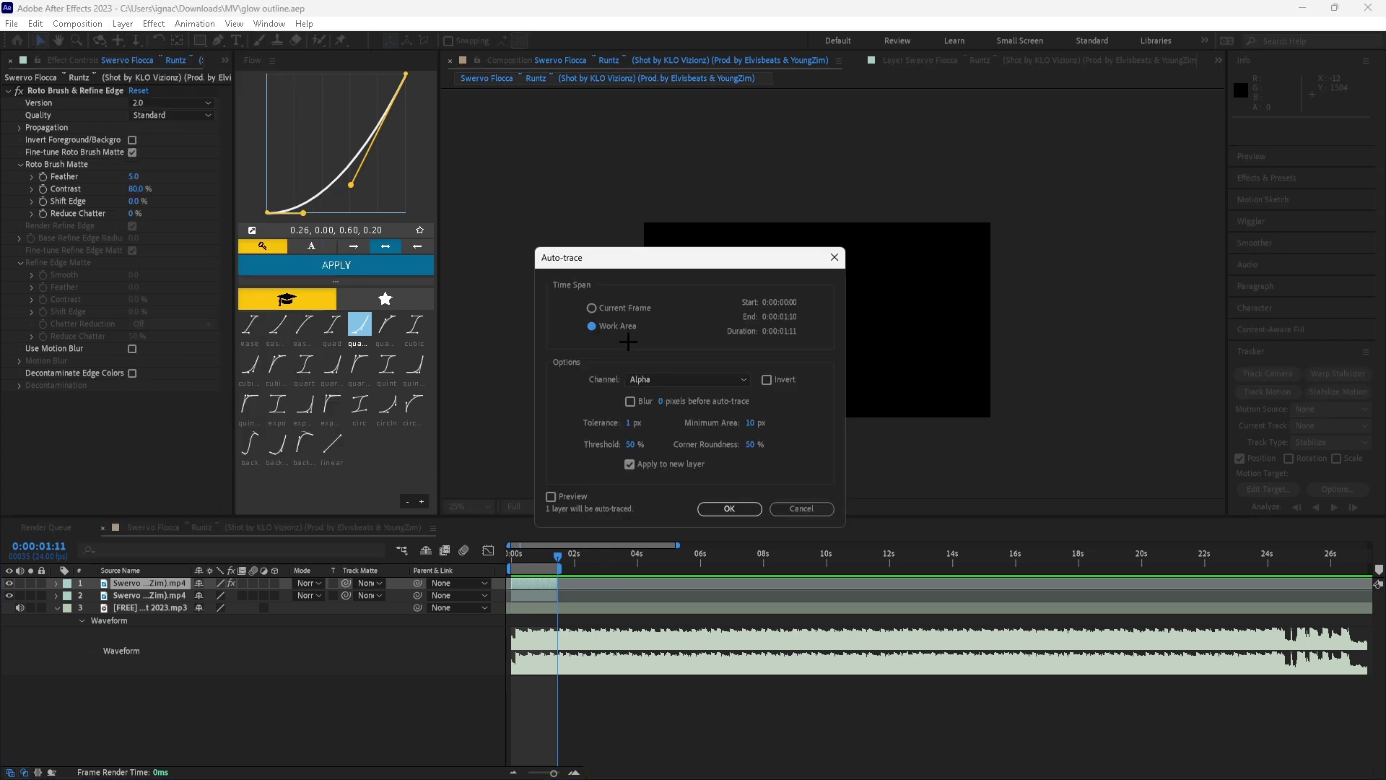
click(686, 379)
click(642, 391)
click(657, 464)
click(725, 509)
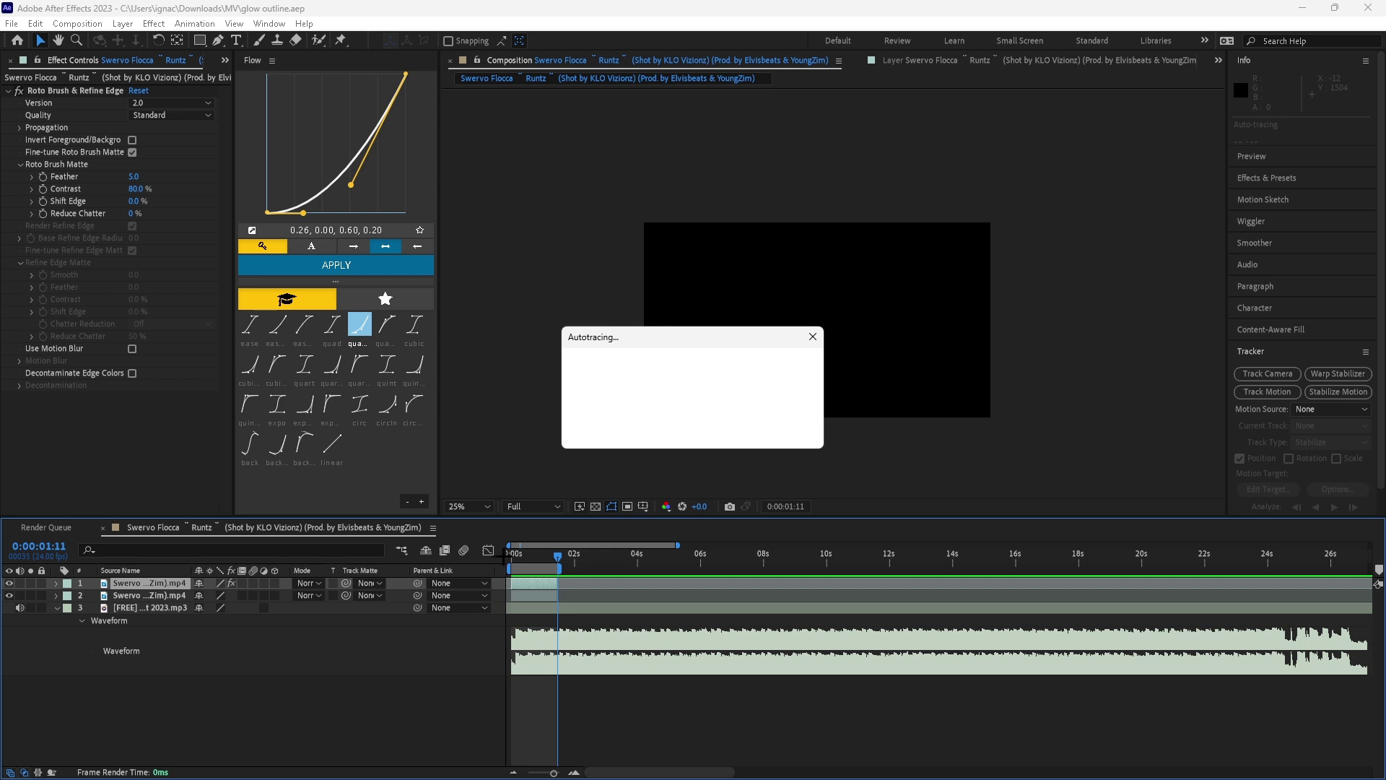
Step: Reveal the auto-traced layer's mask paths and set the work area's end to 0:00:01:12
drag(538, 556, 520, 570)
key(m)
scroll(828, 341, up, 4)
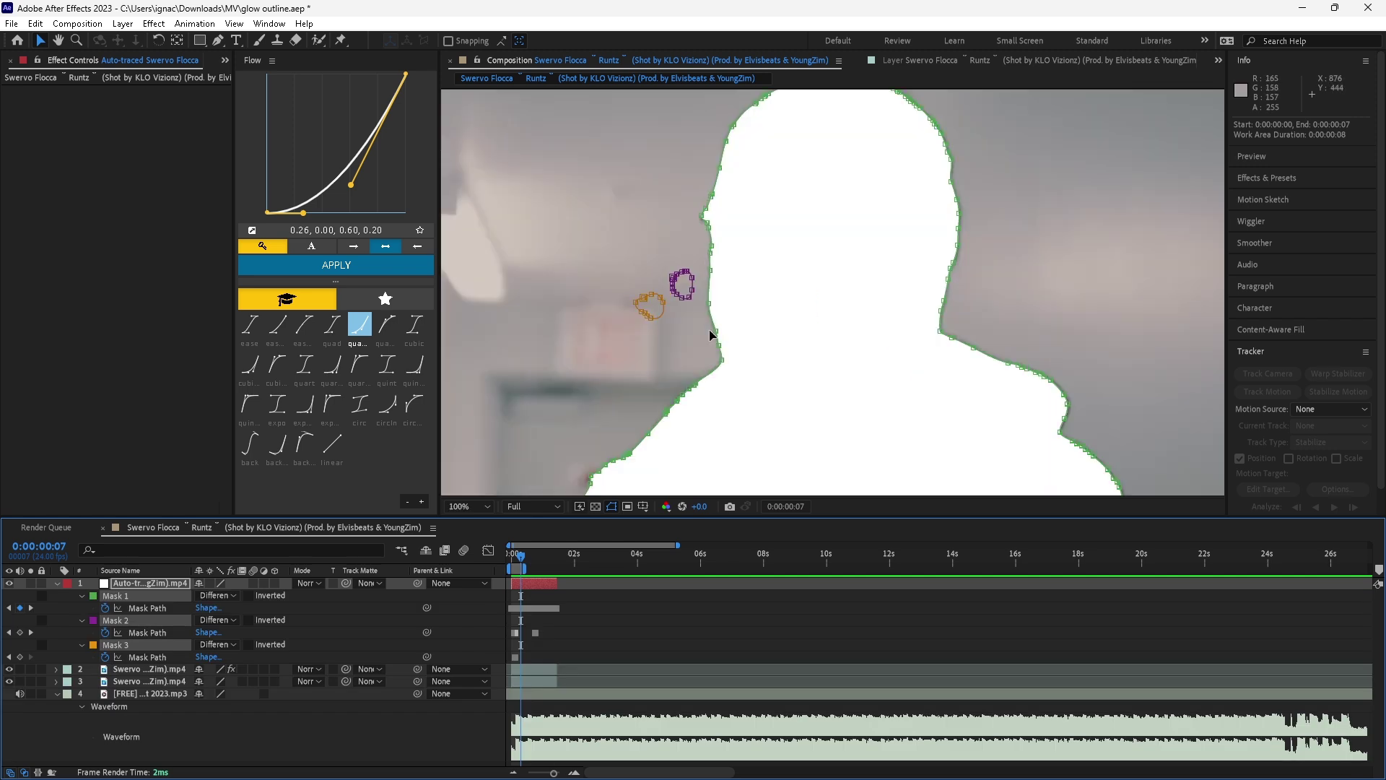
key(Home)
drag(527, 565, 564, 570)
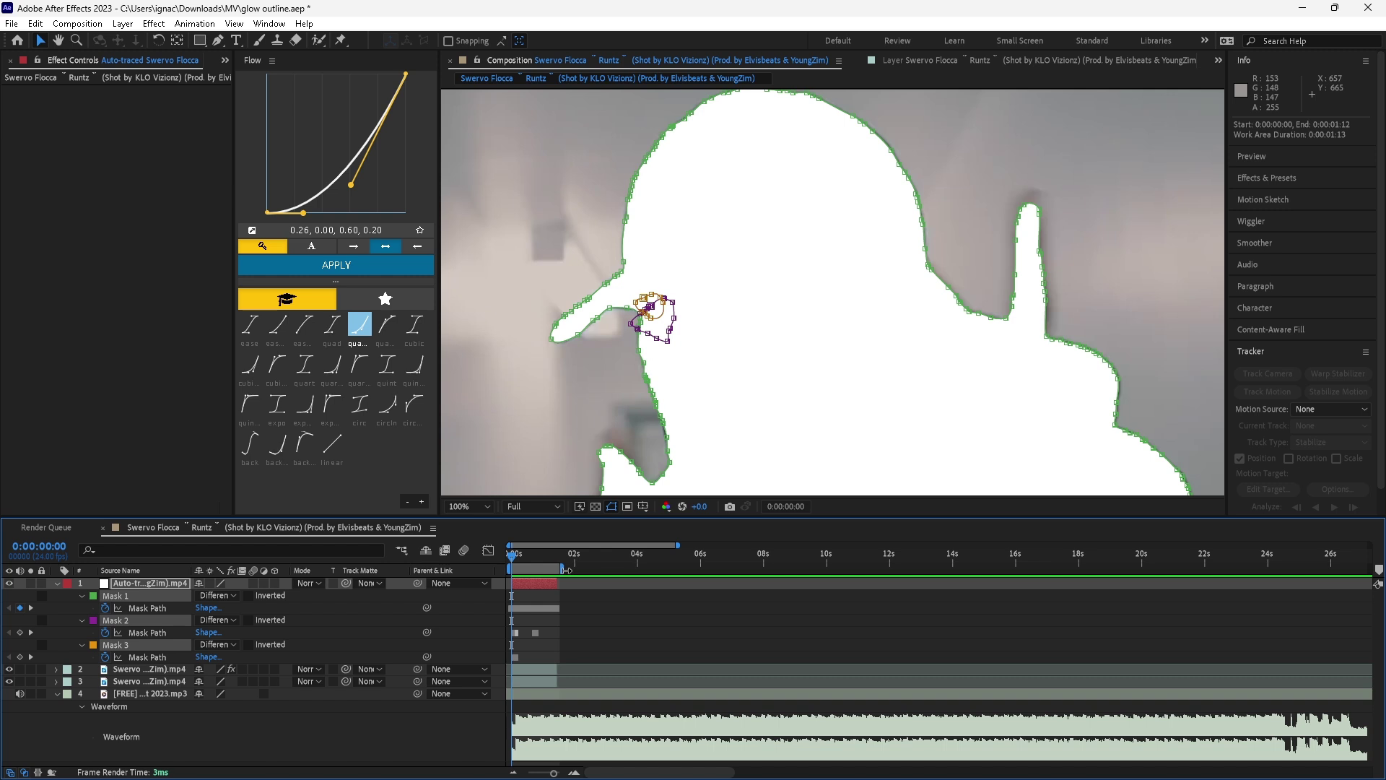
Step: Delete Mask 2 and Mask 3 from the auto-traced layer, keeping only the main body outline
click(108, 619)
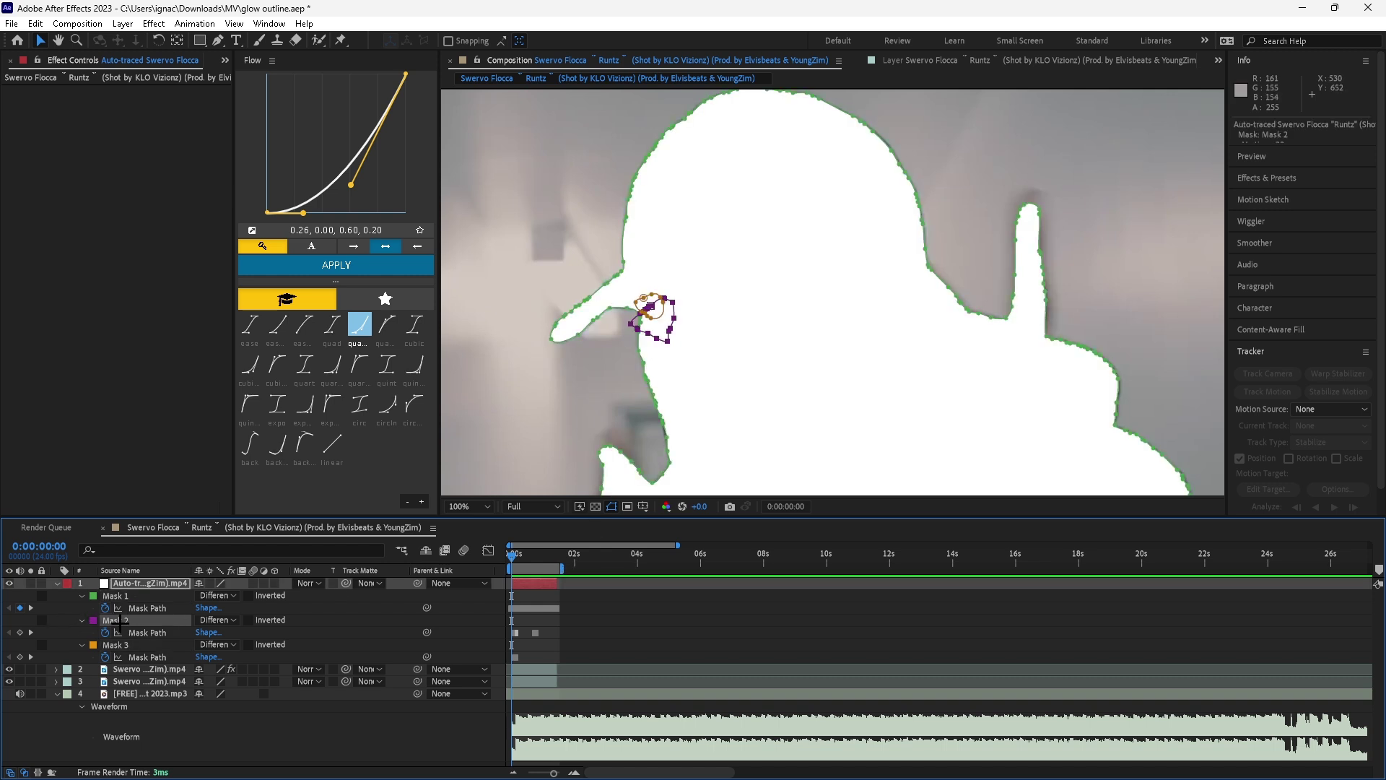
key(Delete)
key(Delete)
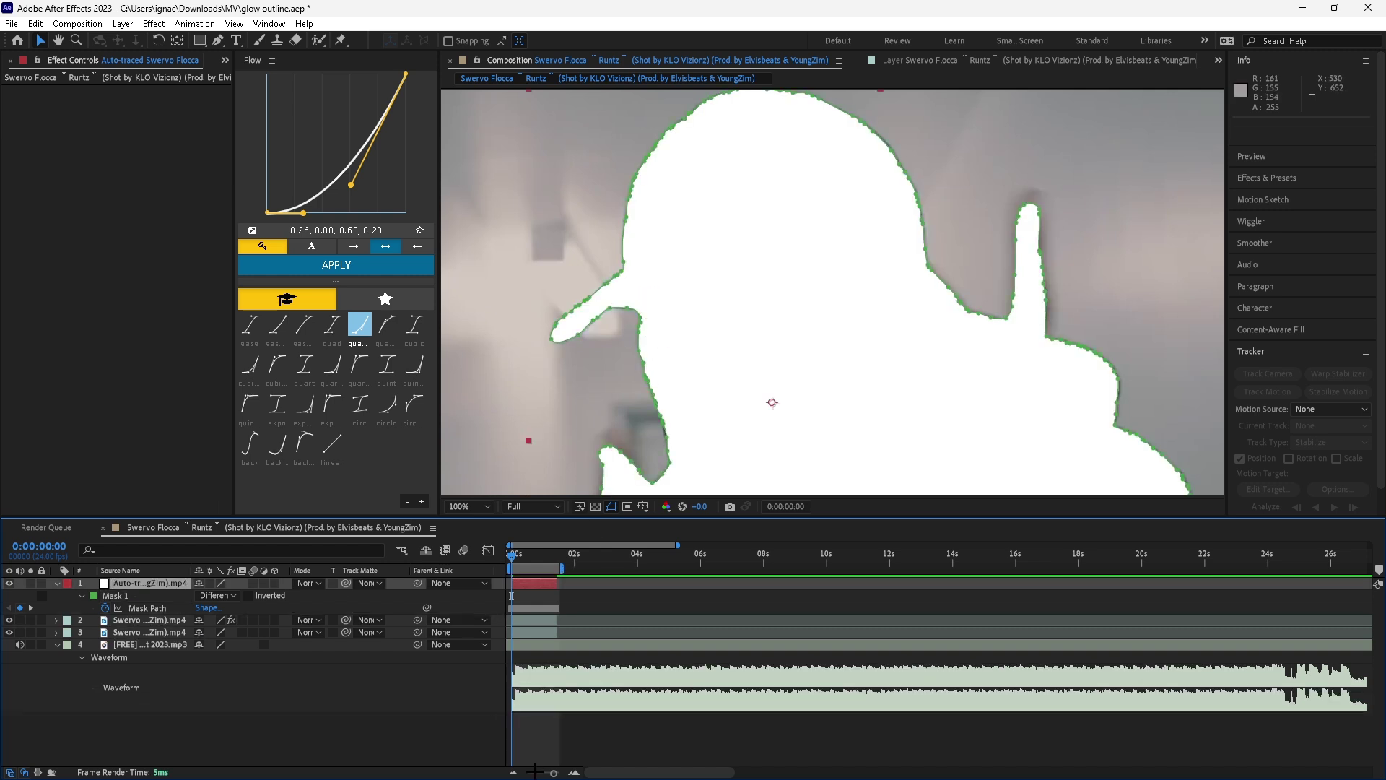
Step: Preview how the remaining traced mask follows the subject through the clip
drag(535, 772, 538, 772)
scroll(589, 401, down, 4)
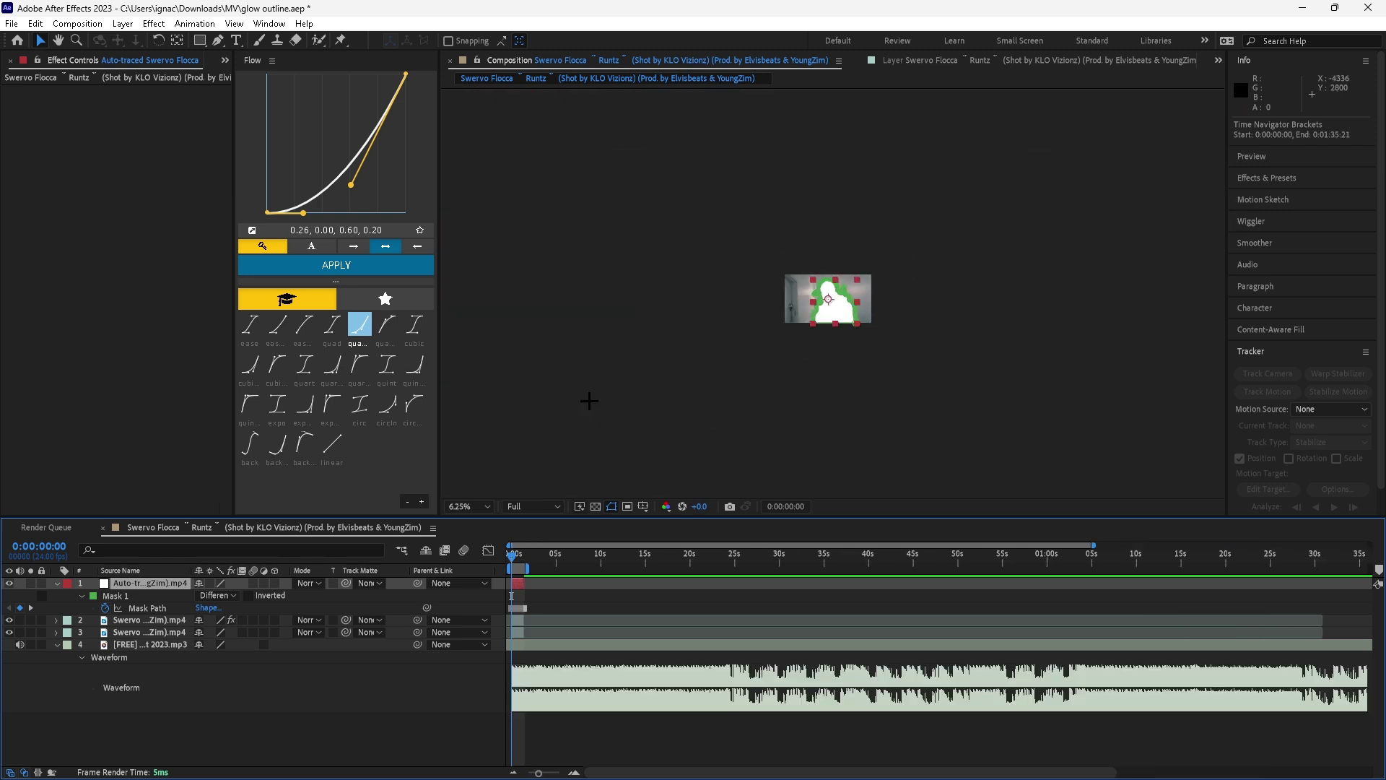
scroll(577, 449, up, 1)
key(space)
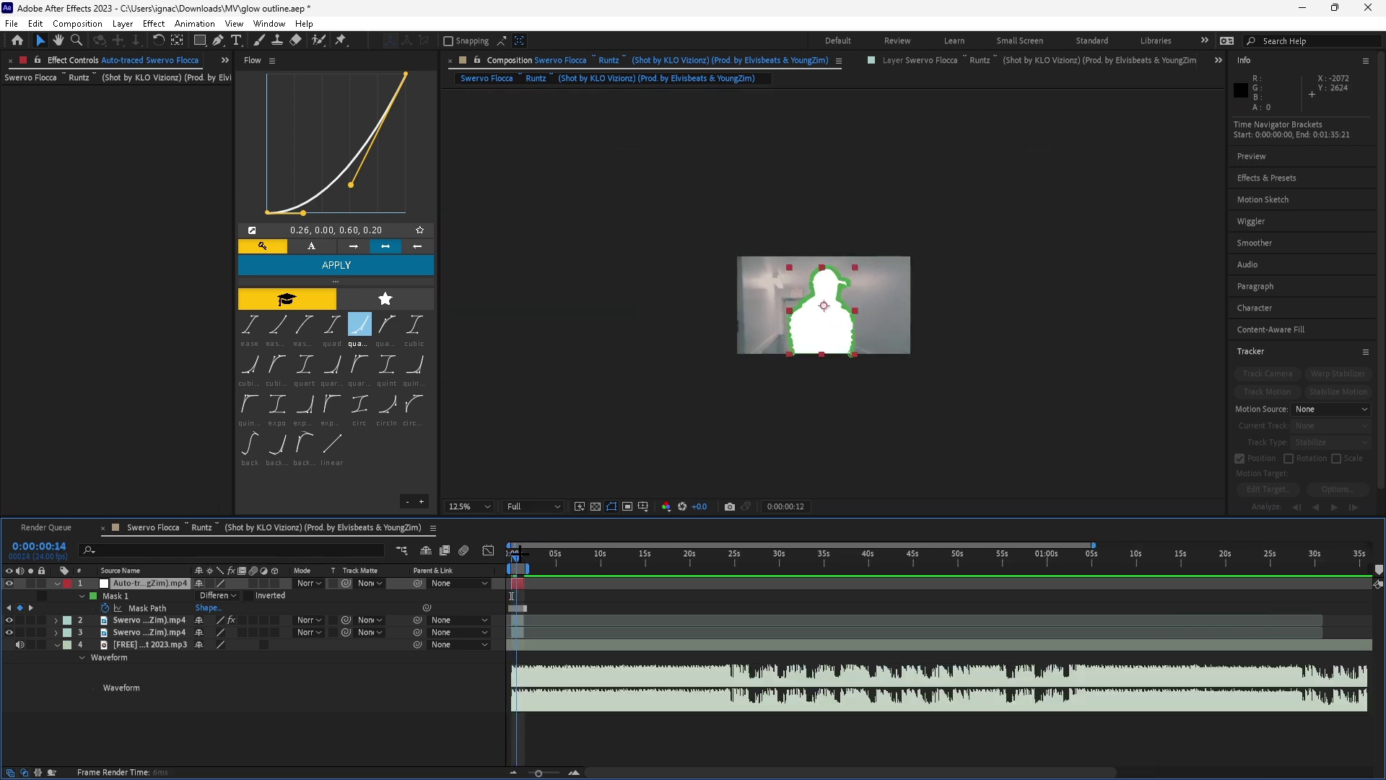
key(period)
key(period)
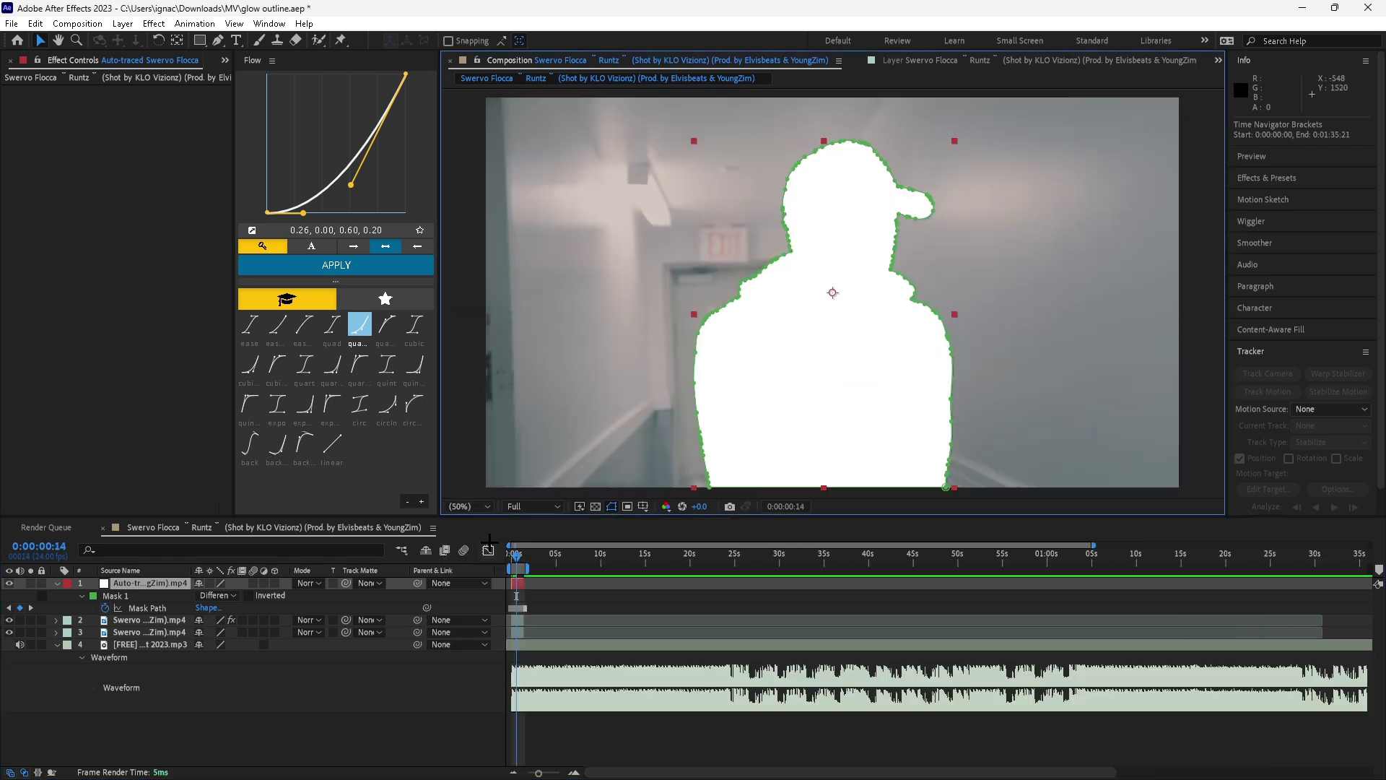
key(ctrl+s)
Step: Apply the 3D Stroke effect to the auto-traced layer and set its thickness to 5
drag(518, 555, 499, 577)
drag(539, 772, 560, 772)
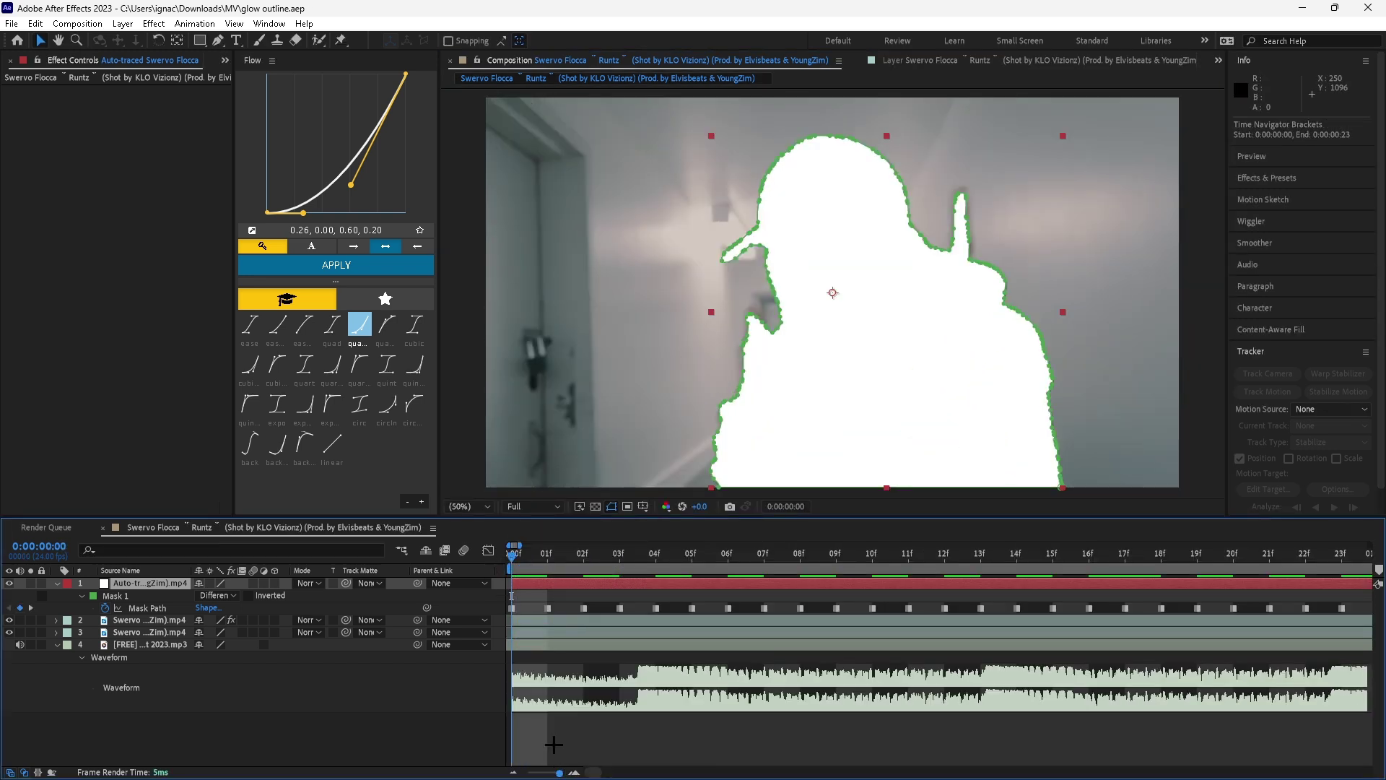
click(513, 771)
key(ctrl+space)
text(3d)
click(459, 641)
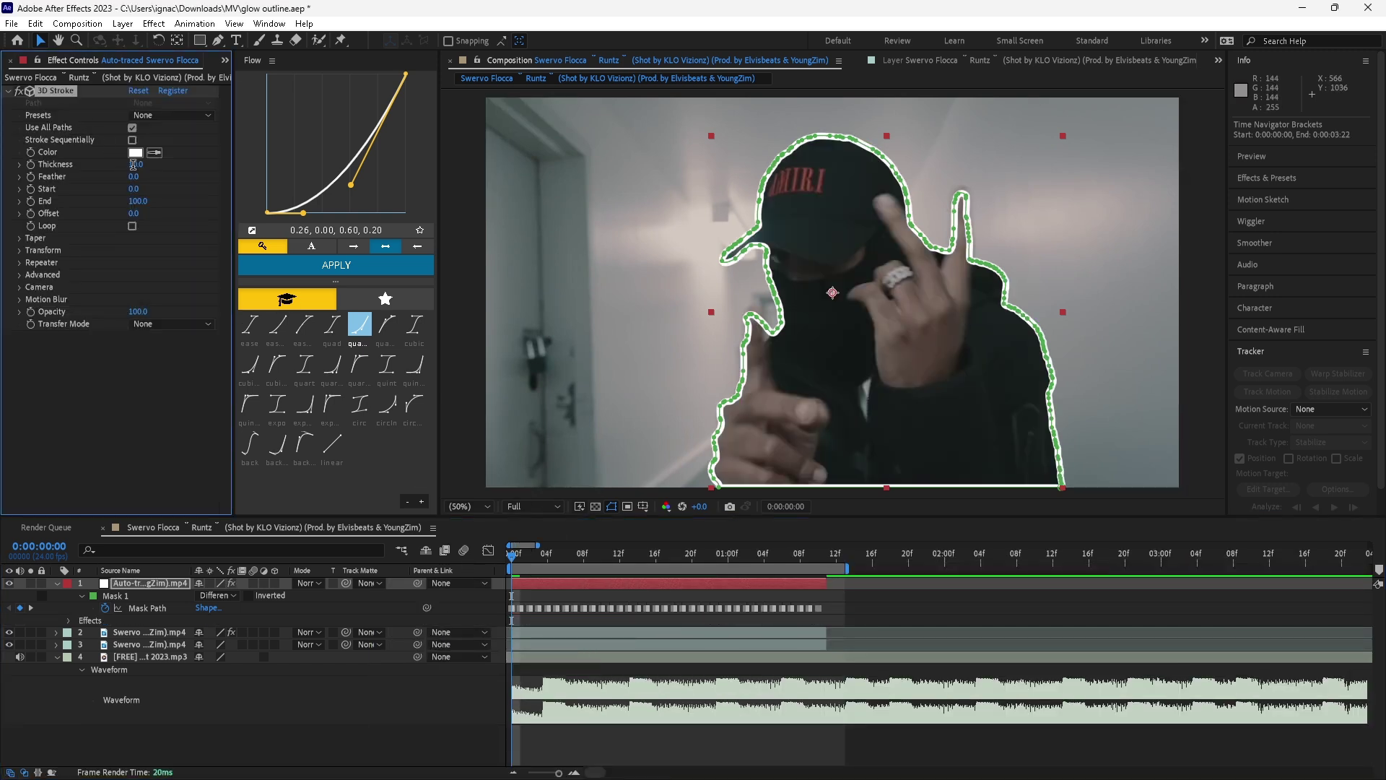
text(5)
key(Return)
Step: Apply the Deep Glow effect to the auto-traced outline layer and view the glowing outline without the mask points
key(ctrl+space)
text(dee)
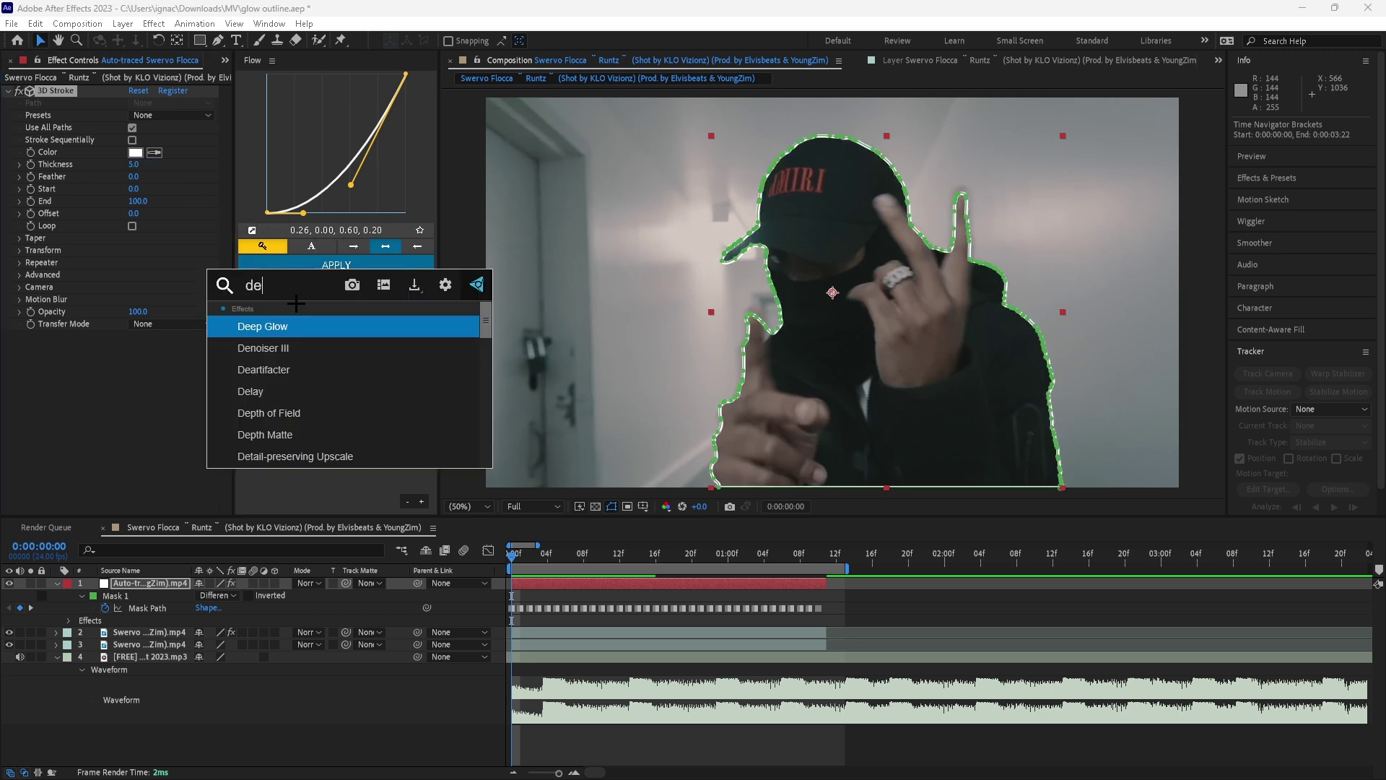
click(278, 324)
click(675, 632)
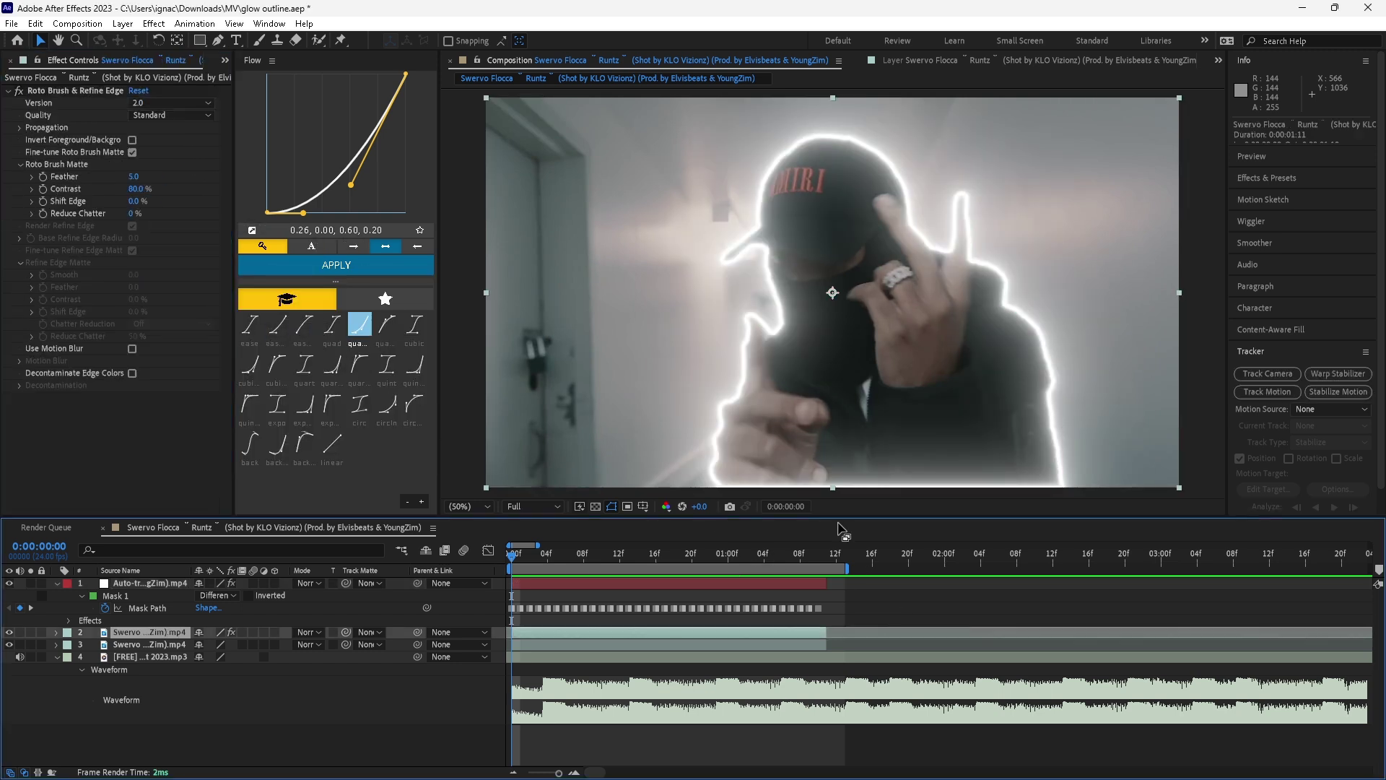
click(602, 583)
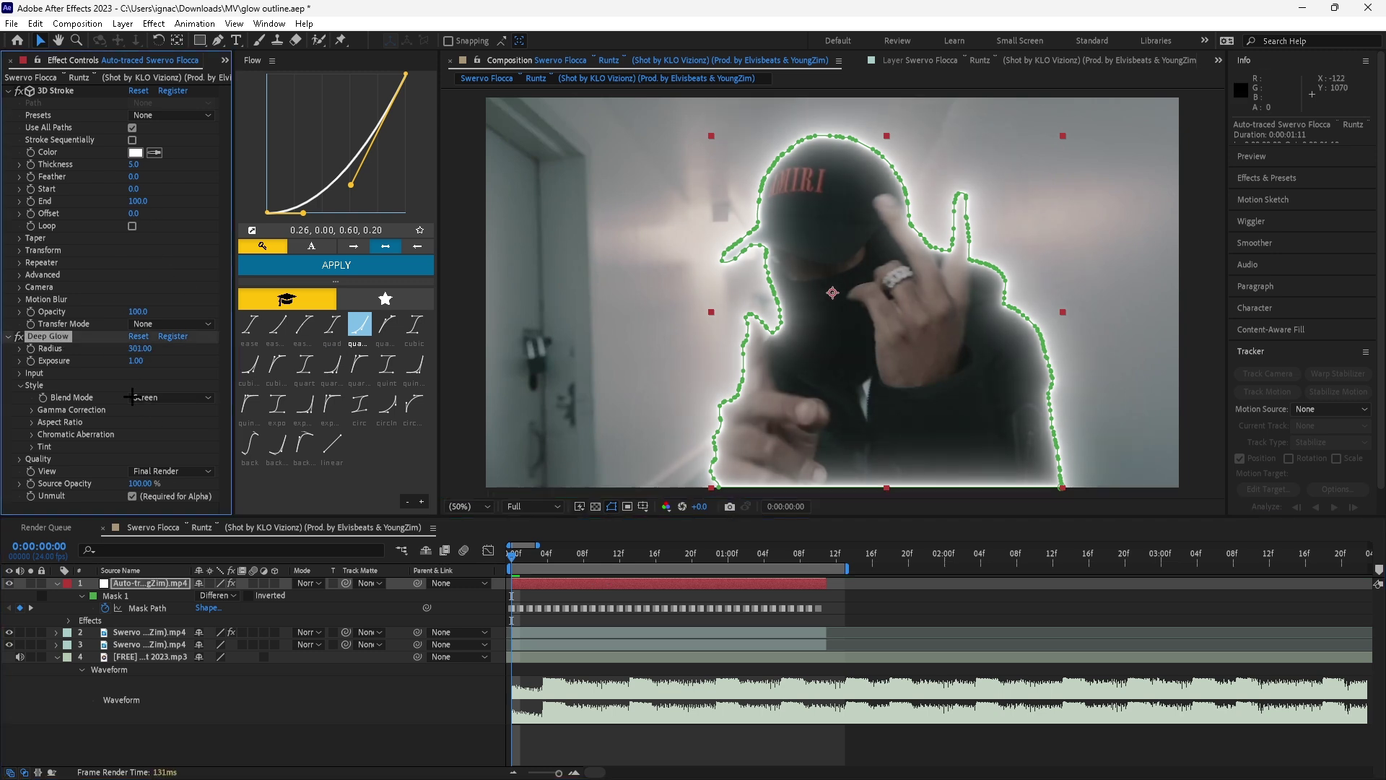
click(988, 612)
scroll(647, 383, down, 2)
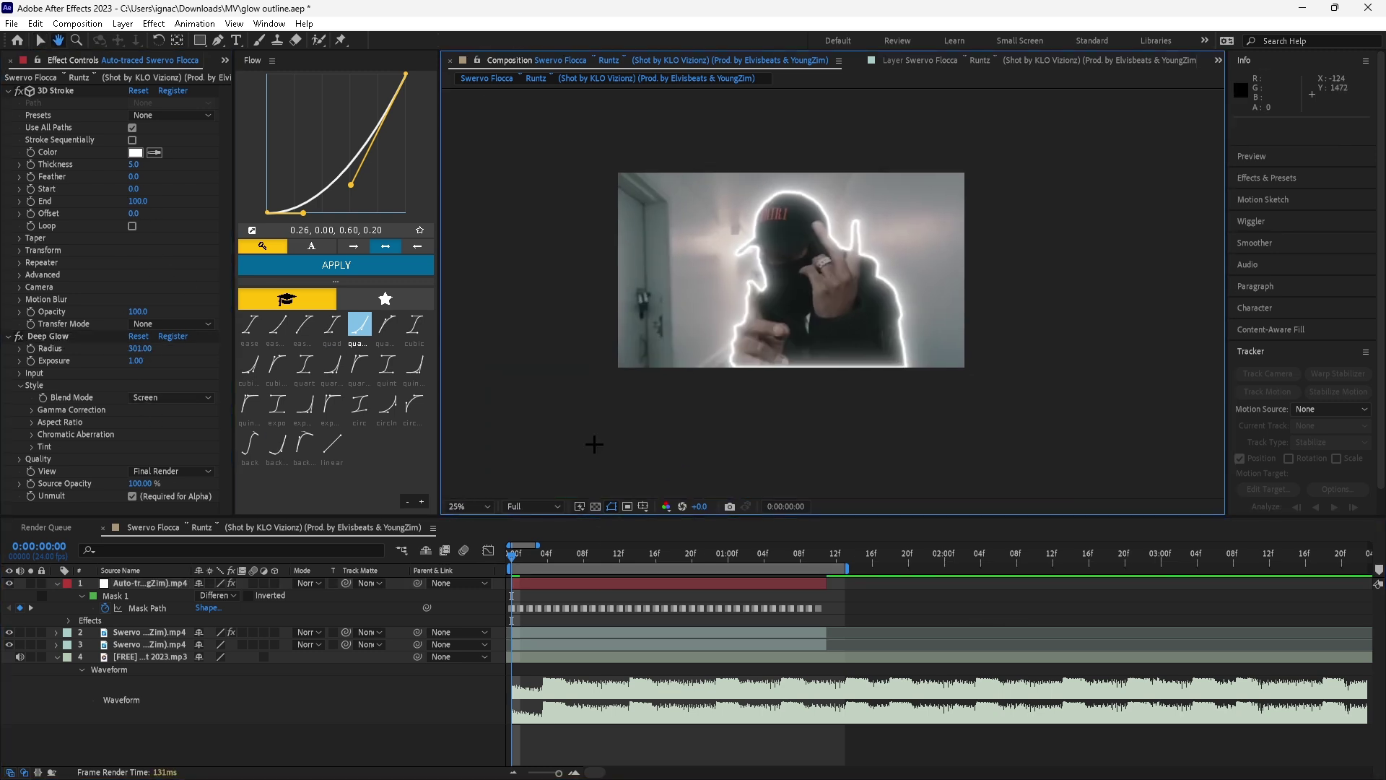
Step: Remove the part of the glowing outline layer before frame 4, so it starts on the first beat
click(530, 583)
drag(513, 562, 636, 559)
key(ctrl+shift+d)
click(543, 595)
key(Delete)
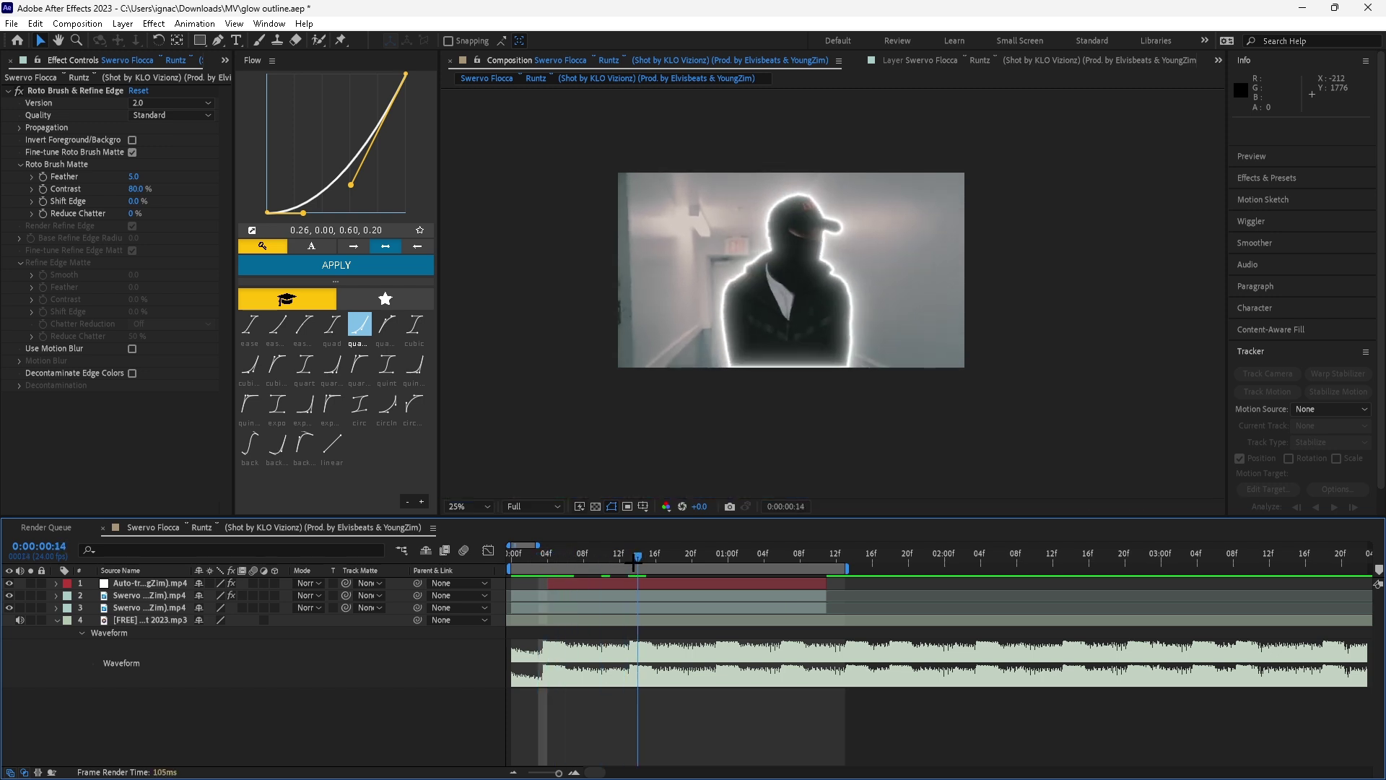
Step: Split the glowing outline layer on the beats at 0:00:00:14, about 0:00:00:23 and 0:00:01:06
click(643, 583)
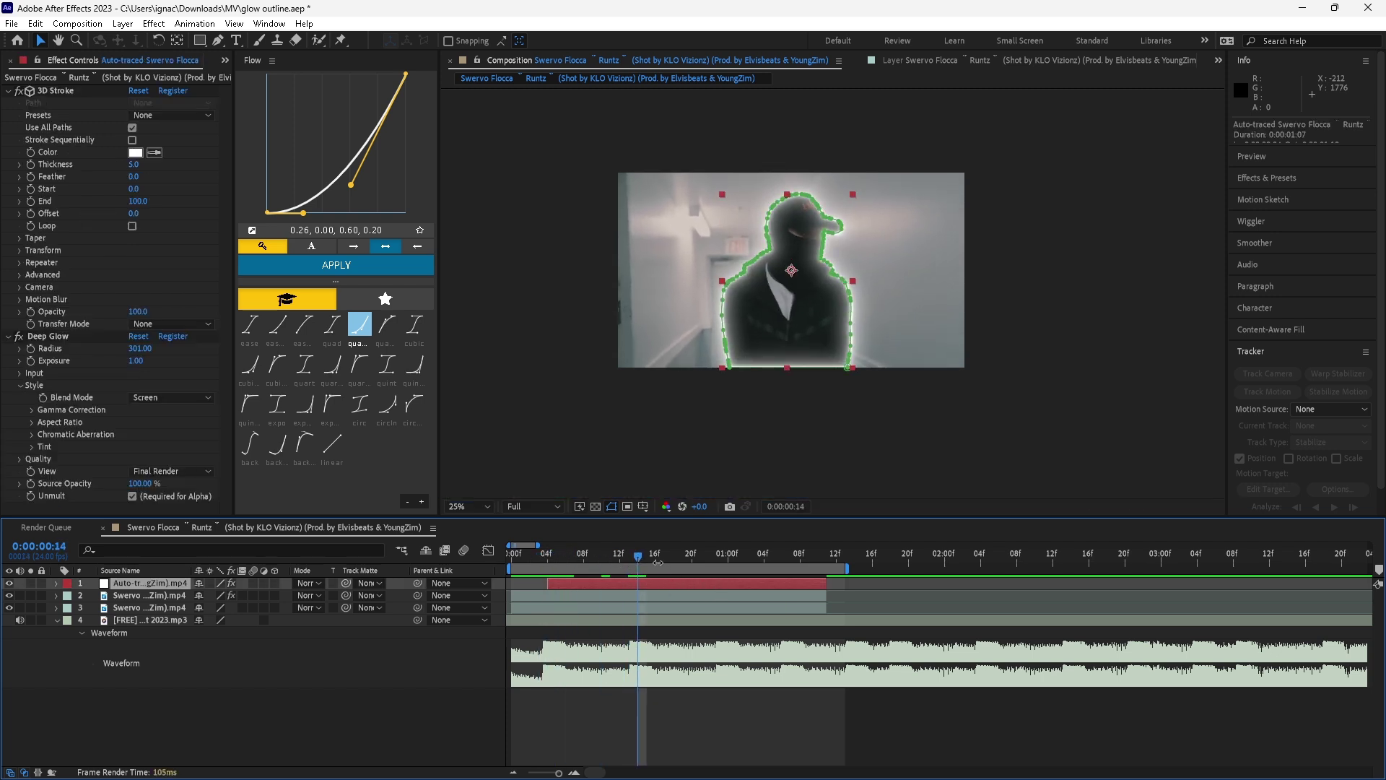
key(semicolon)
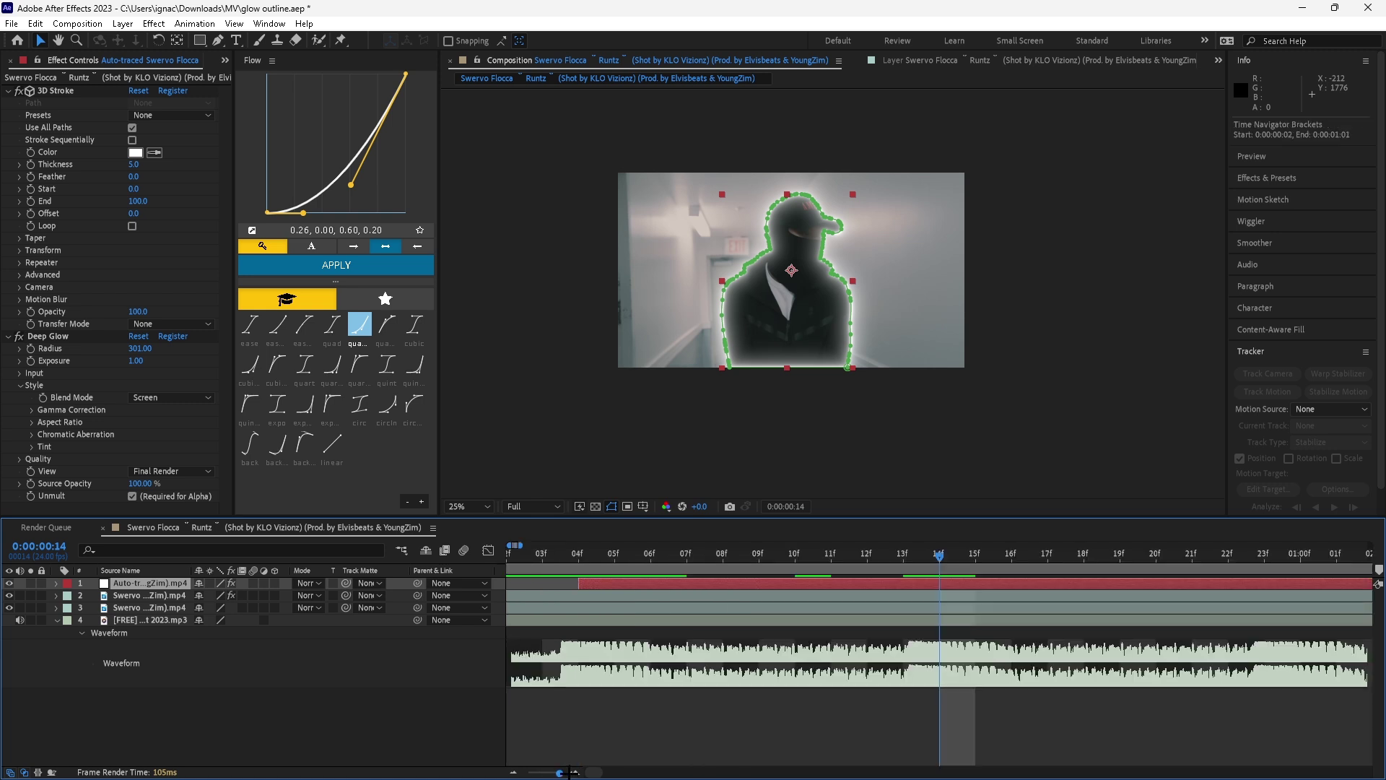
key(ctrl+shift+d)
key(semicolon)
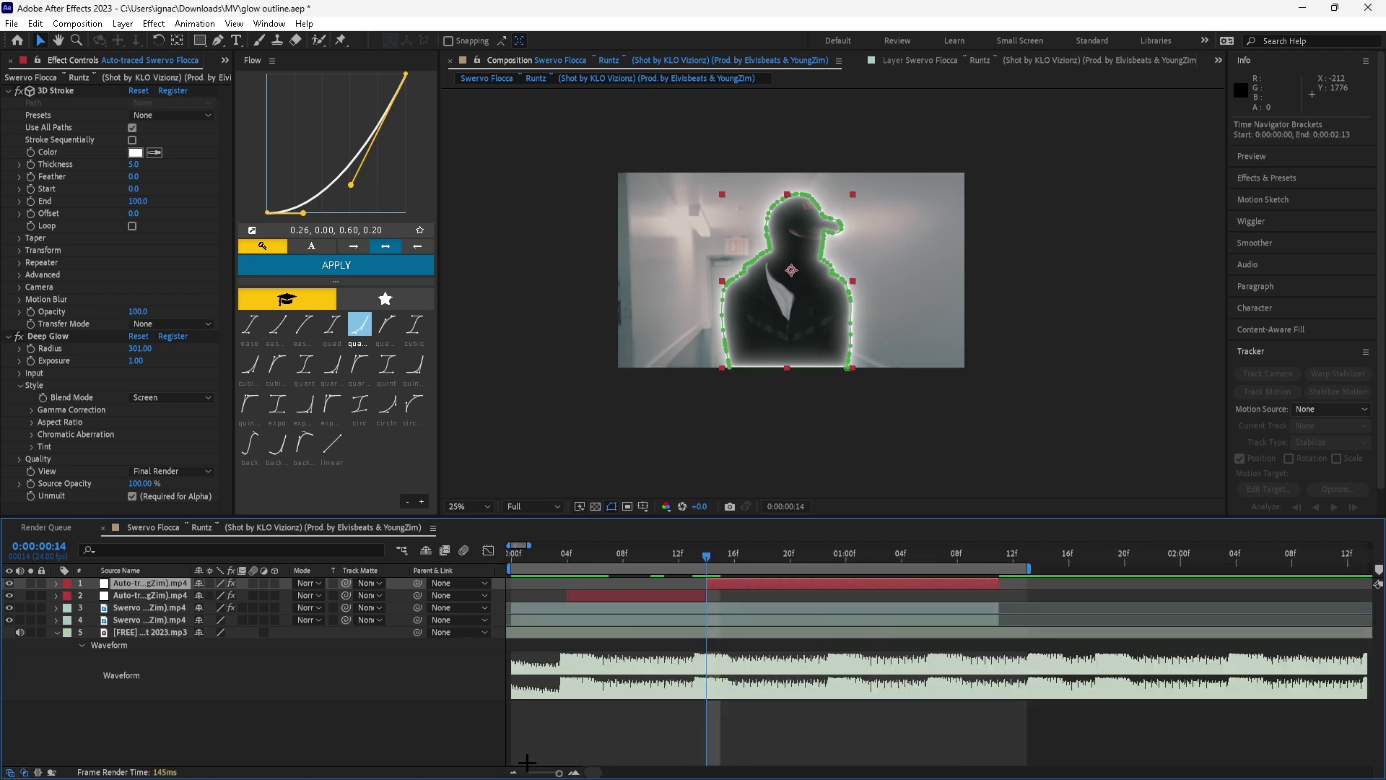
click(827, 560)
key(ctrl+shift+d)
drag(828, 560, 929, 557)
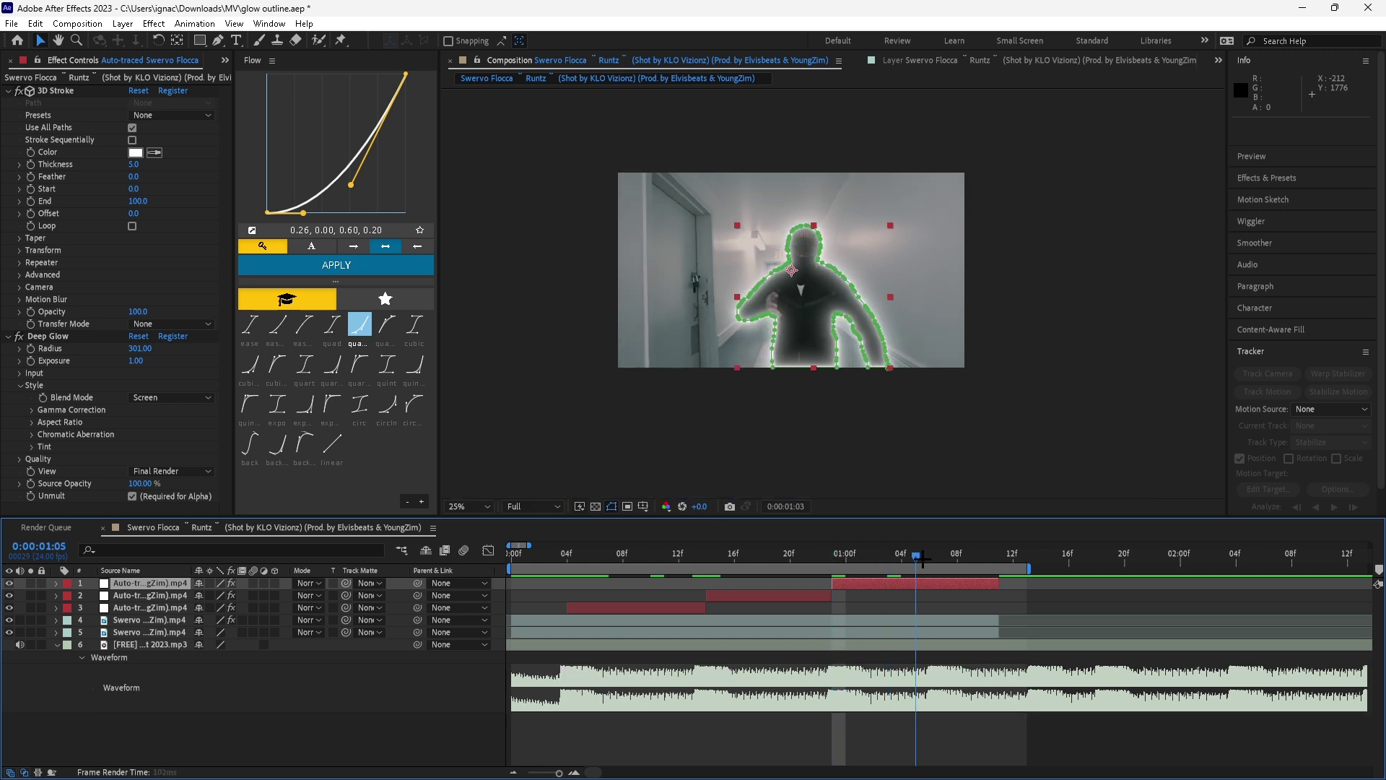
key(ctrl+shift+d)
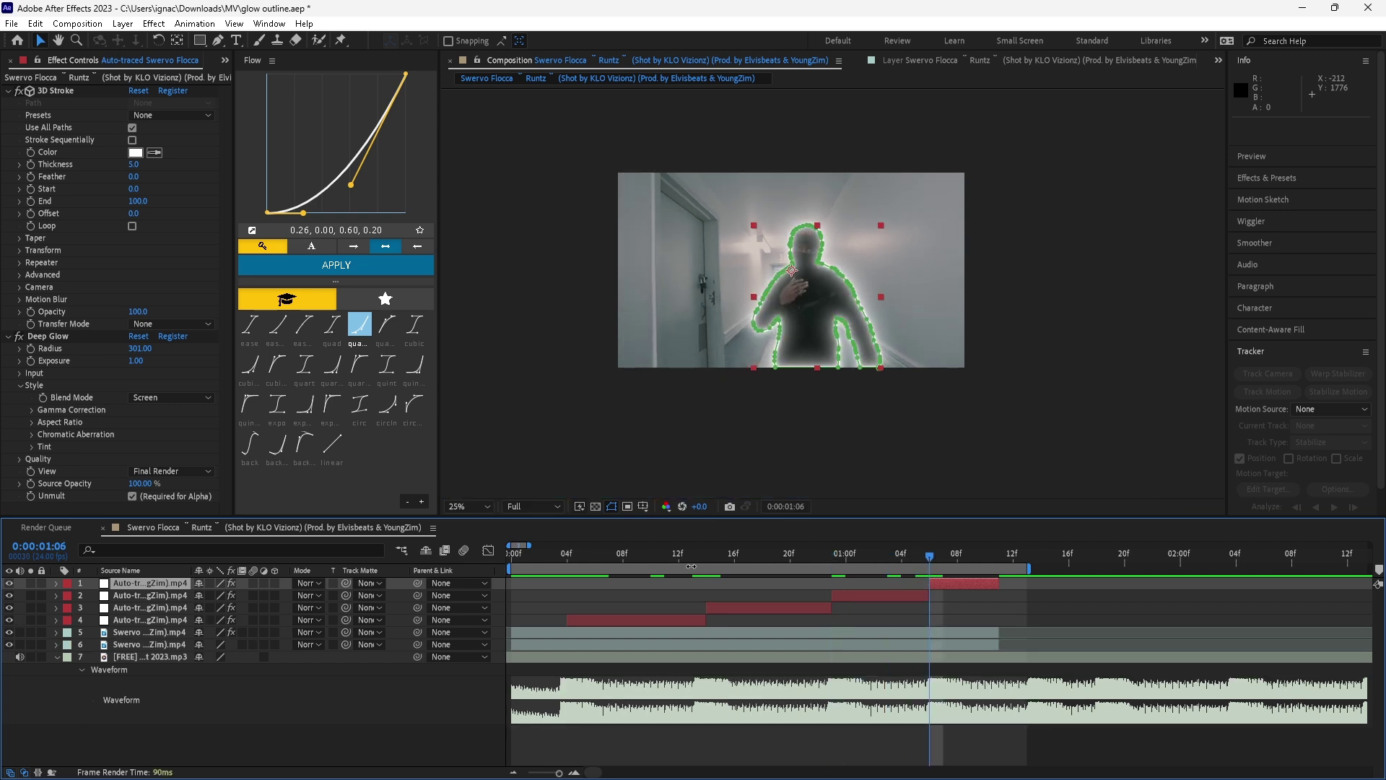
Step: Apply S_BlurMoCurves to the first outline segment at 0:00:00:04 and place its center on the subject at 1148, 696
click(567, 554)
click(619, 621)
key(ctrl+space)
text(blurmo)
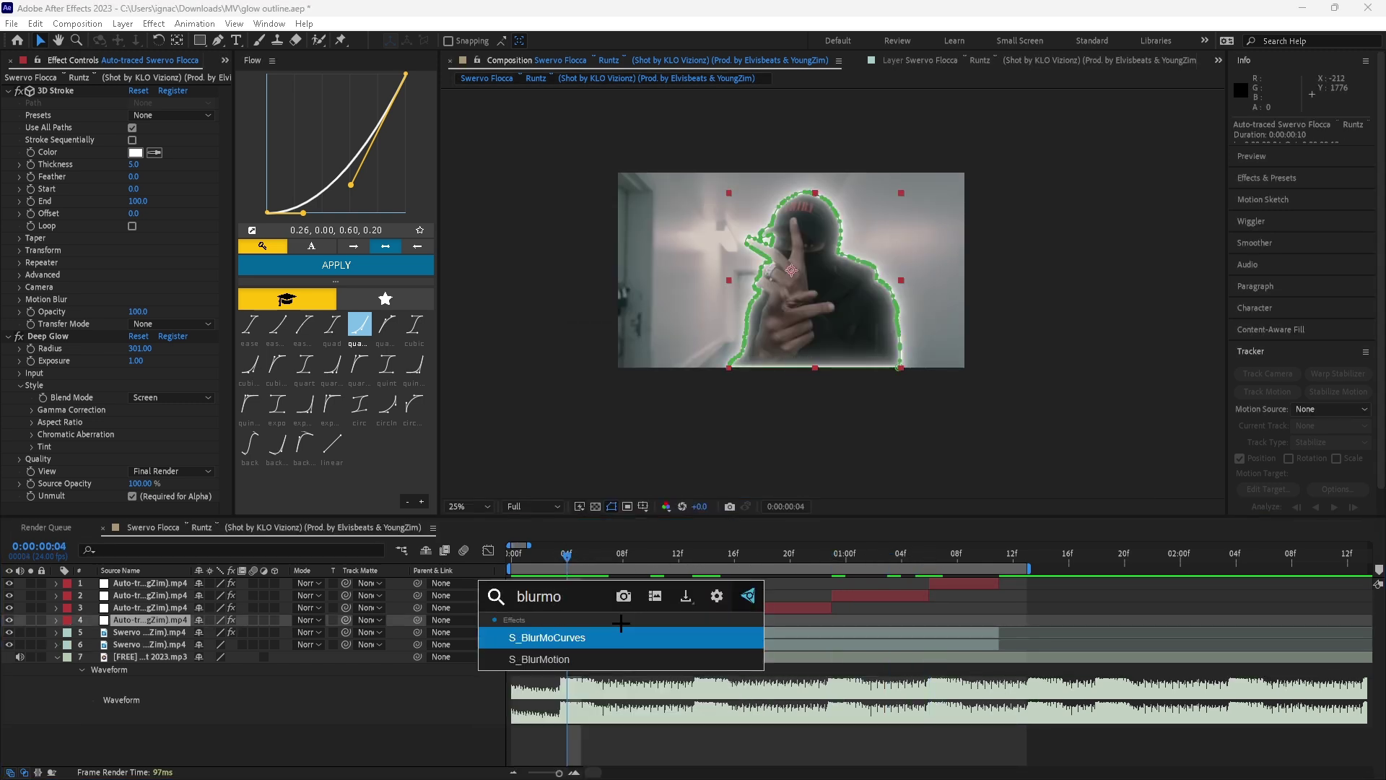
key(Return)
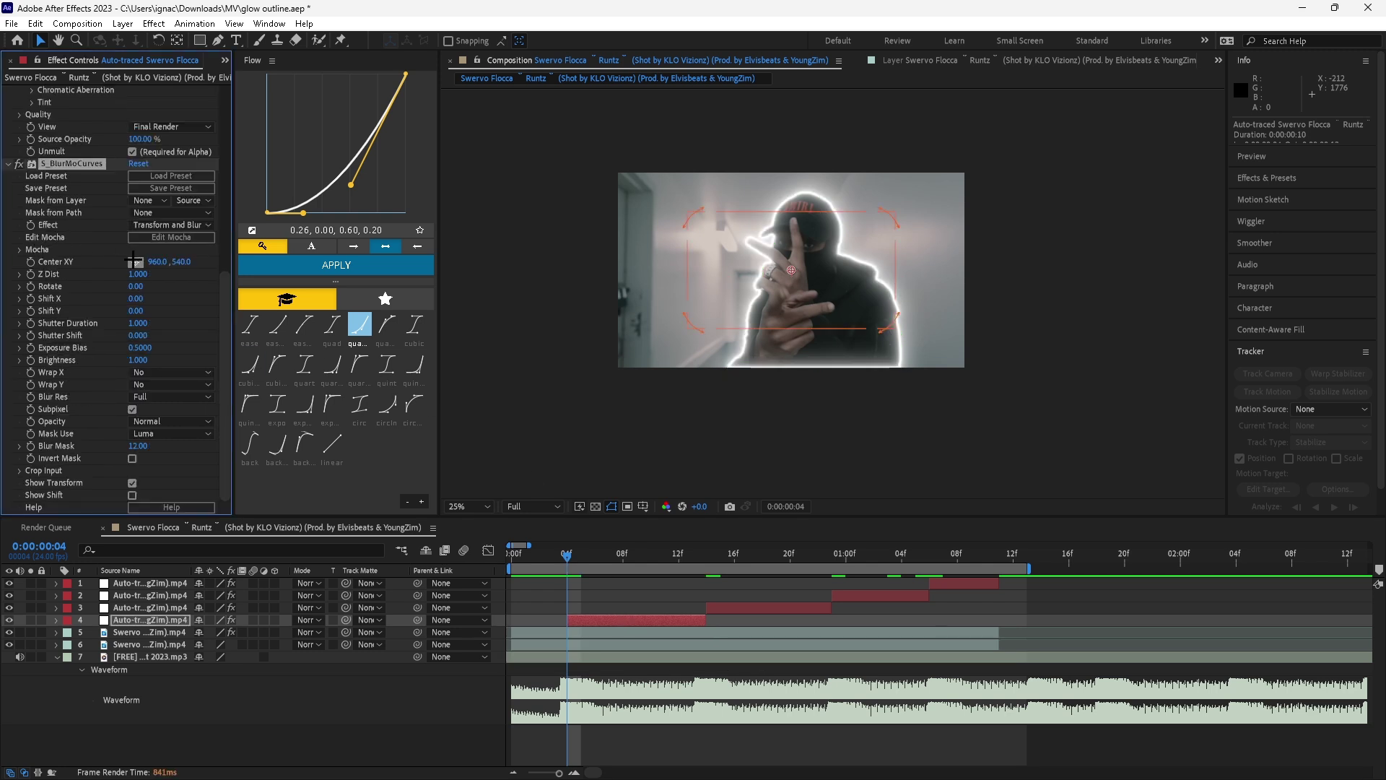
click(819, 291)
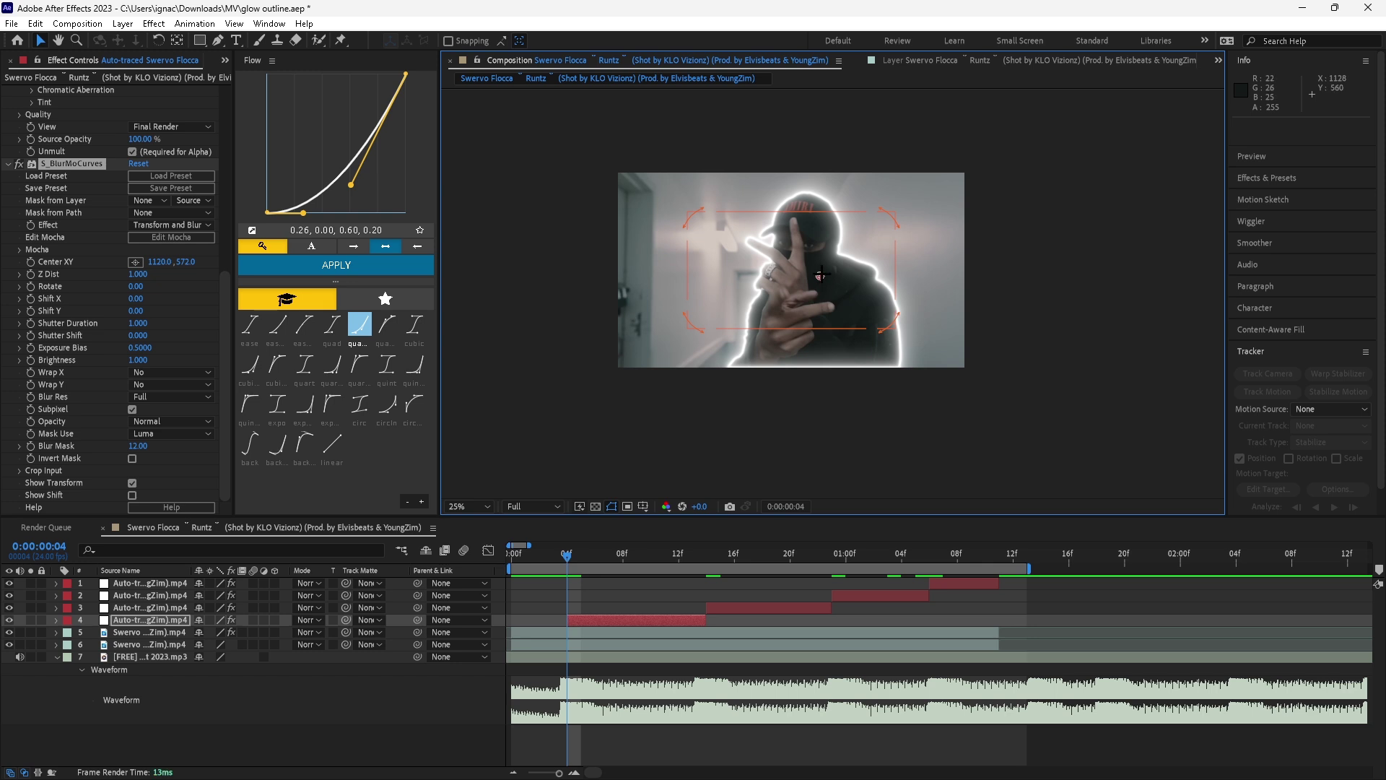
Step: Keyframe S_BlurMoCurves Z Dist on the first segment from 1 at 0:00:00:04 to 0.261 at 0:00:00:13
click(30, 275)
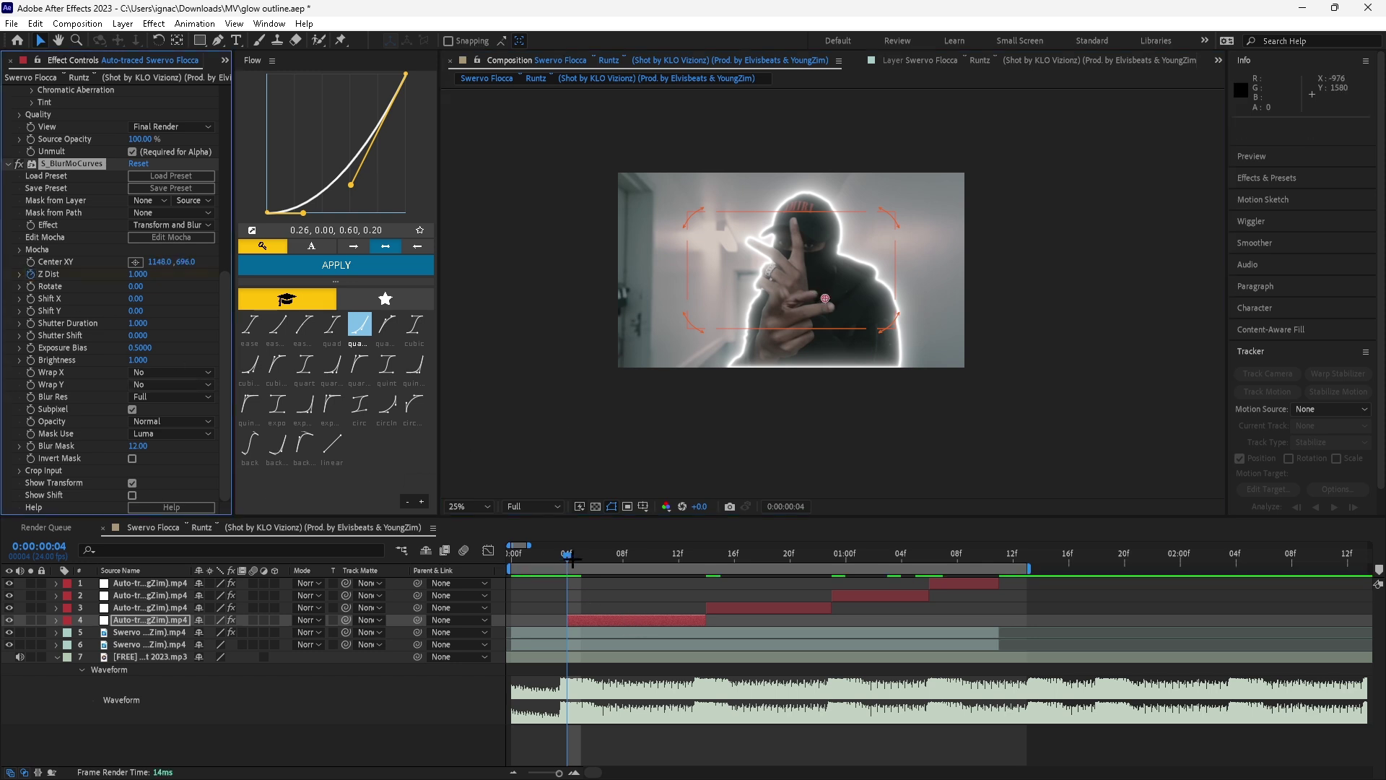
drag(578, 556, 702, 569)
drag(137, 274, 233, 288)
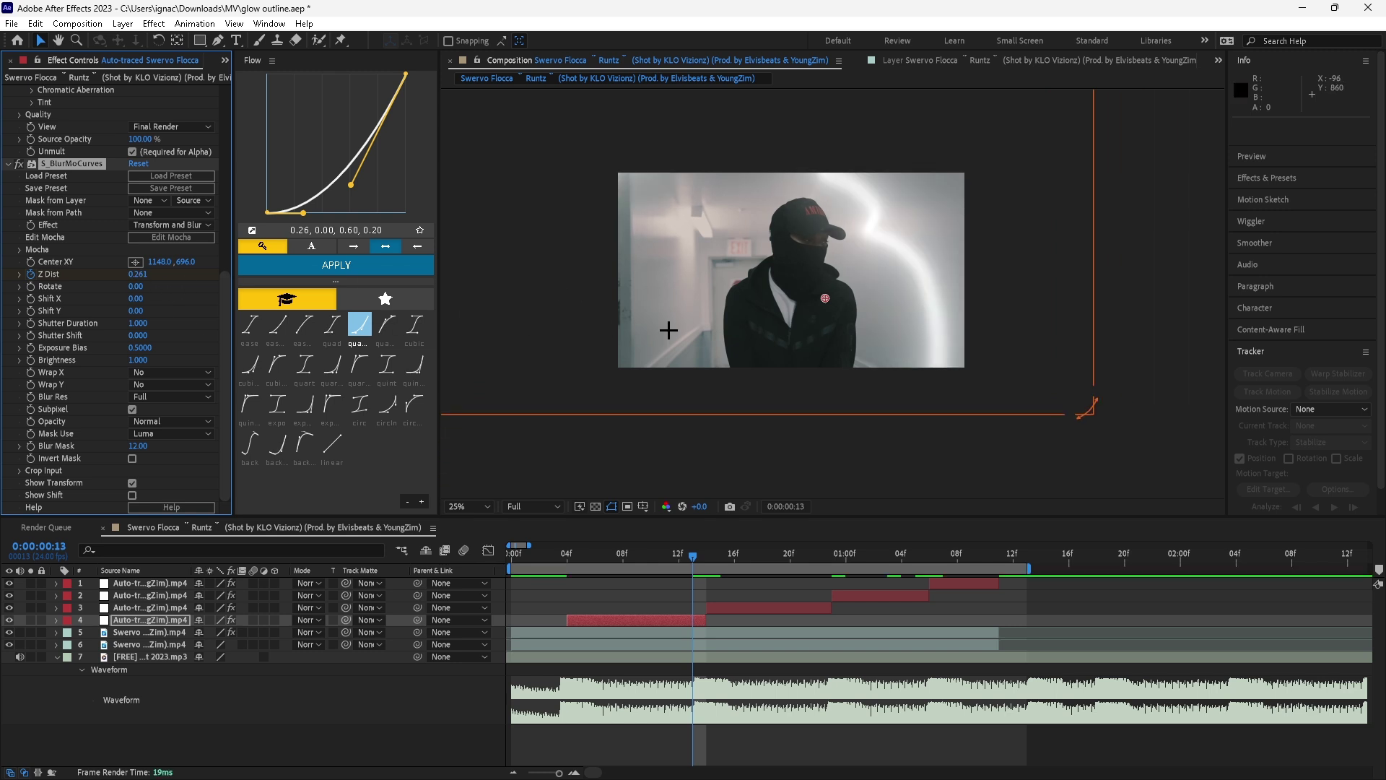
Step: Move the first outline segment's S_BlurMoCurves center to 1020, 792 and set its Z Dist to 0.001 at 0:00:00:13
drag(825, 298, 802, 316)
mouse_move(138, 273)
mouse_down()
mouse_move(162, 273)
mouse_move(124, 274)
mouse_up()
Step: Apply S_BlurMoCurves to the second outline segment at 0:00:00:14 and move its center onto the subject's chest
key(Page_Down)
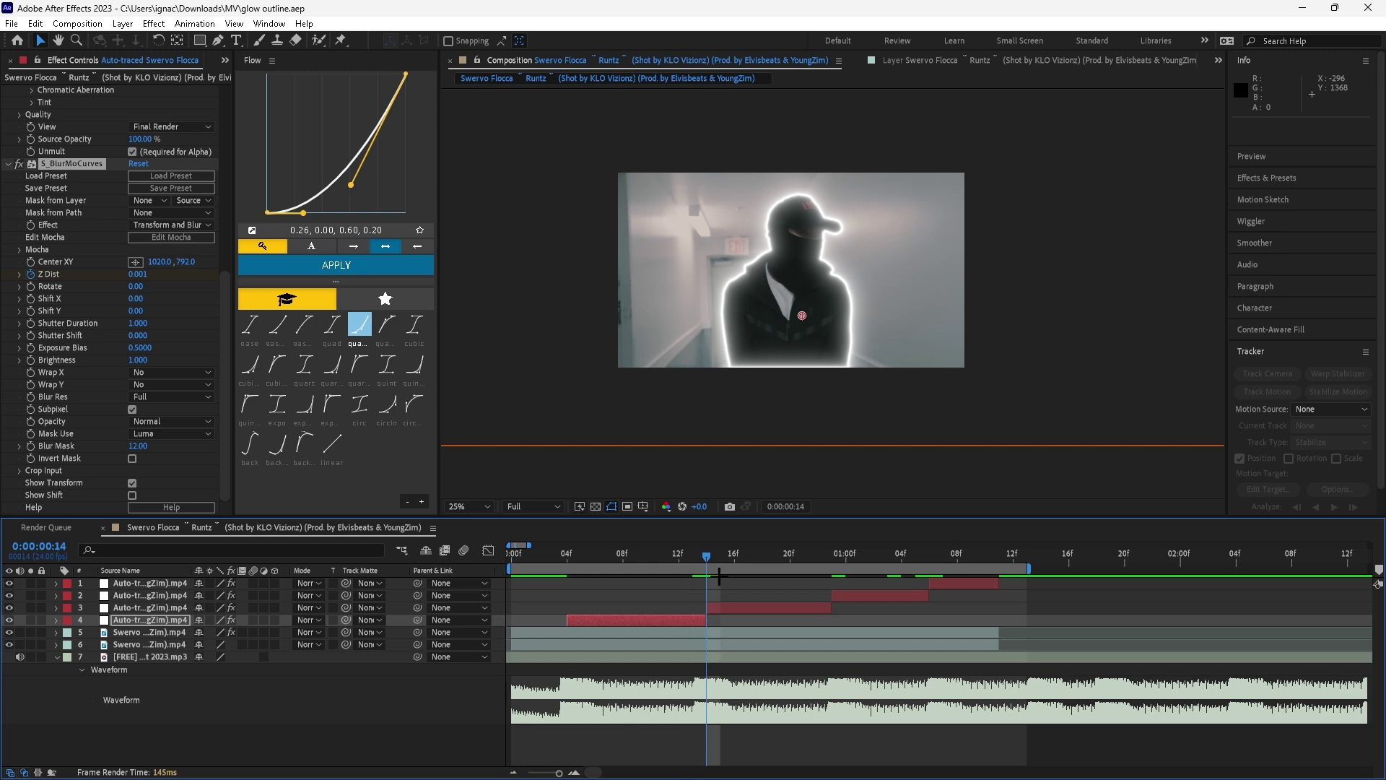
click(732, 608)
key(ctrl+space)
text(blurm)
key(Return)
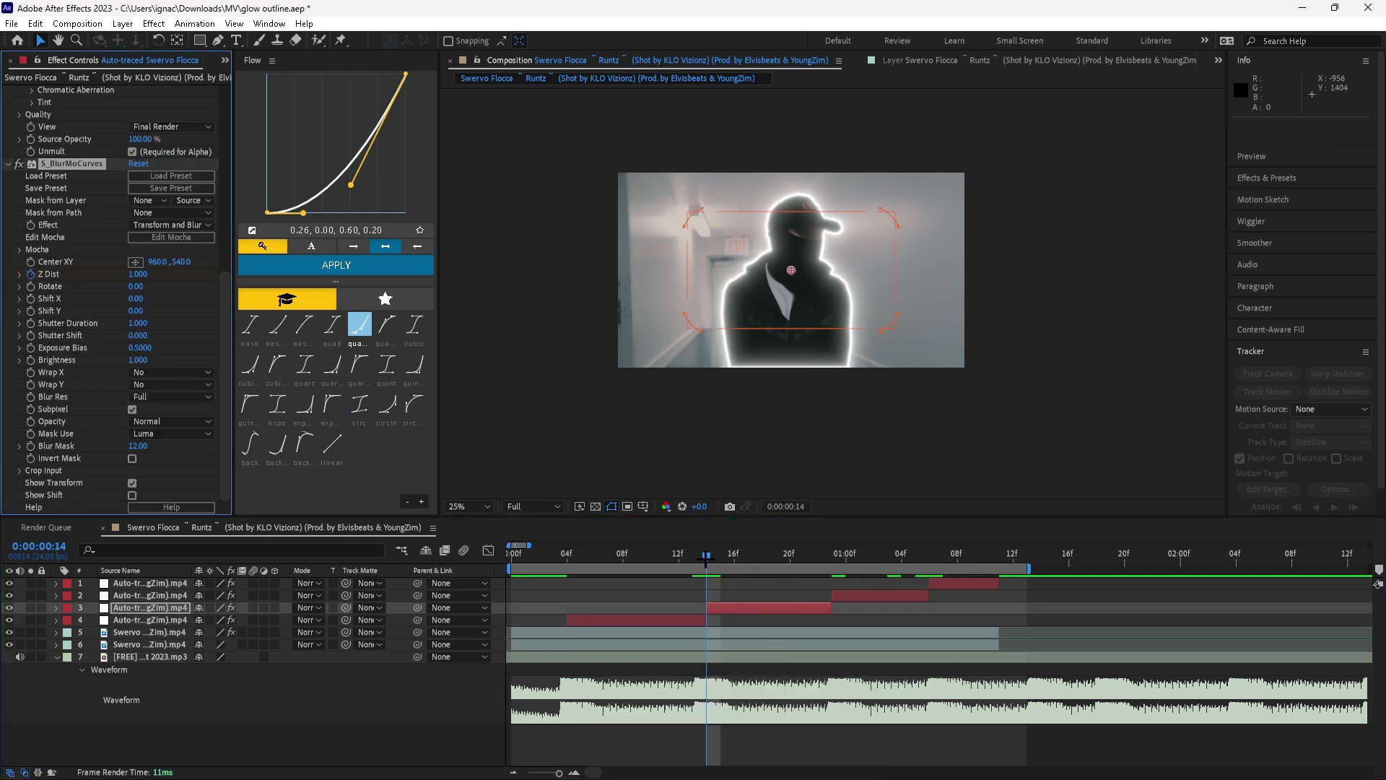
drag(791, 271, 785, 300)
Step: Keyframe the second segment's Z Dist to 0.051 at 0:00:00:22, refine the effect center to 1016, 716, and save the project
drag(714, 560, 817, 560)
drag(138, 278, 38, 278)
drag(792, 300, 801, 303)
key(ctrl+z)
key(ctrl+s)
Step: Apply S_BlurMoCurves to the third outline segment at 0:00:00:23 and place its center on the subject at 1012, 708
key(Page_Down)
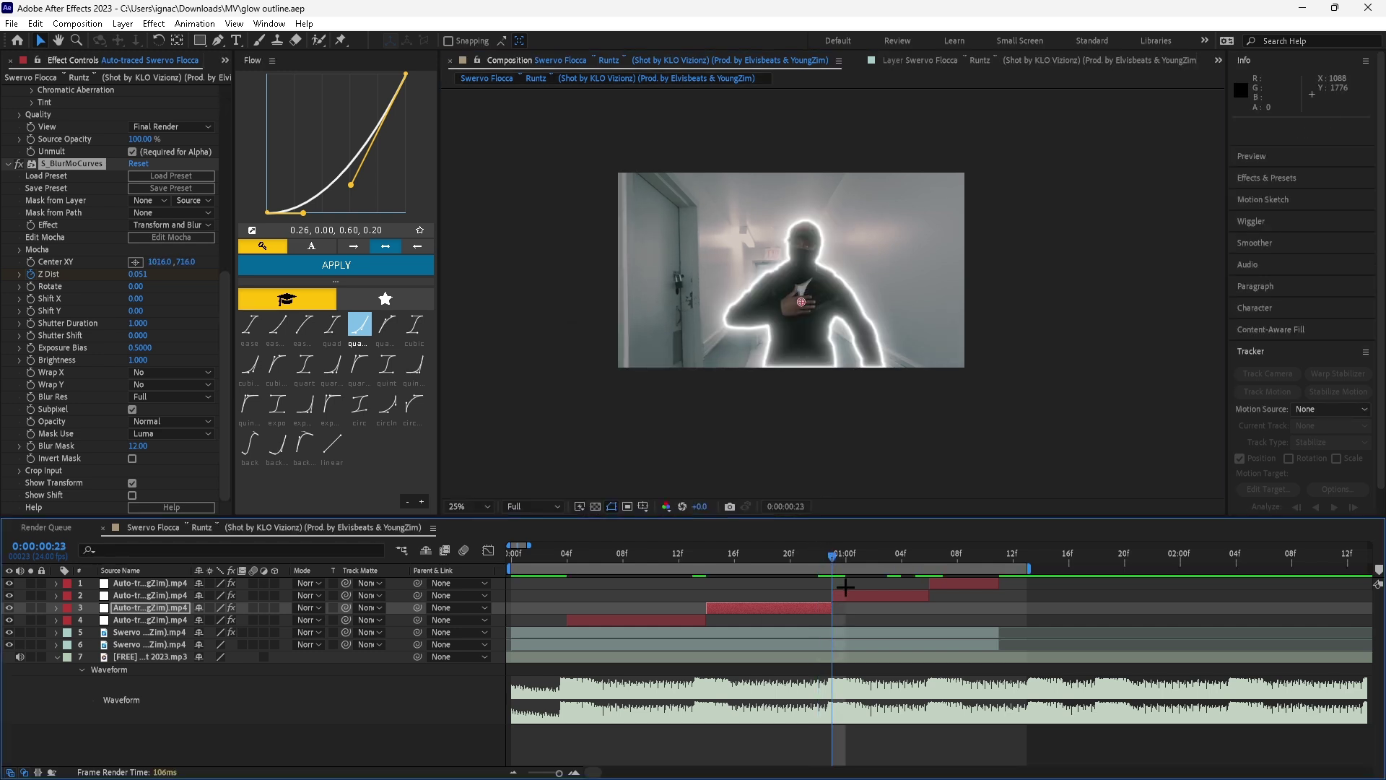
click(856, 596)
key(ctrl+space)
text(blurmo)
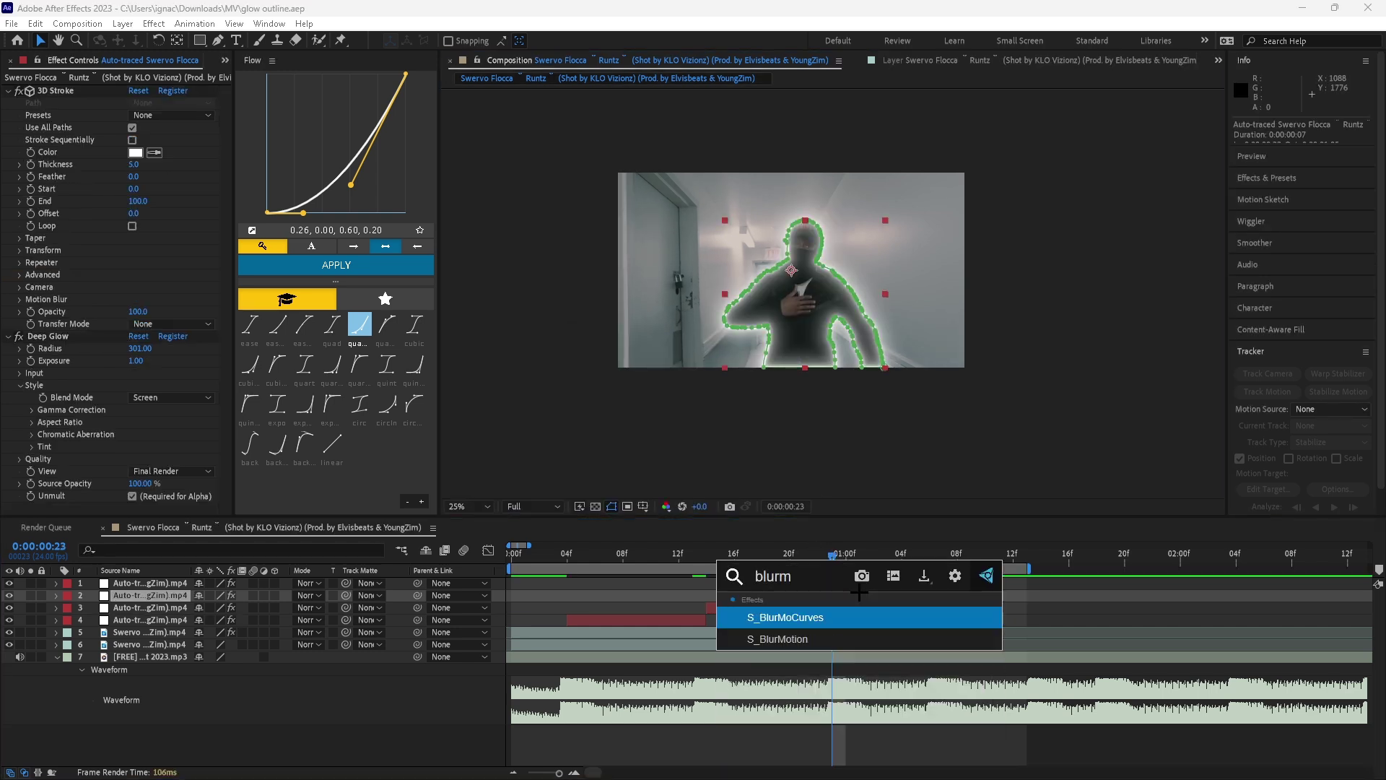
key(Return)
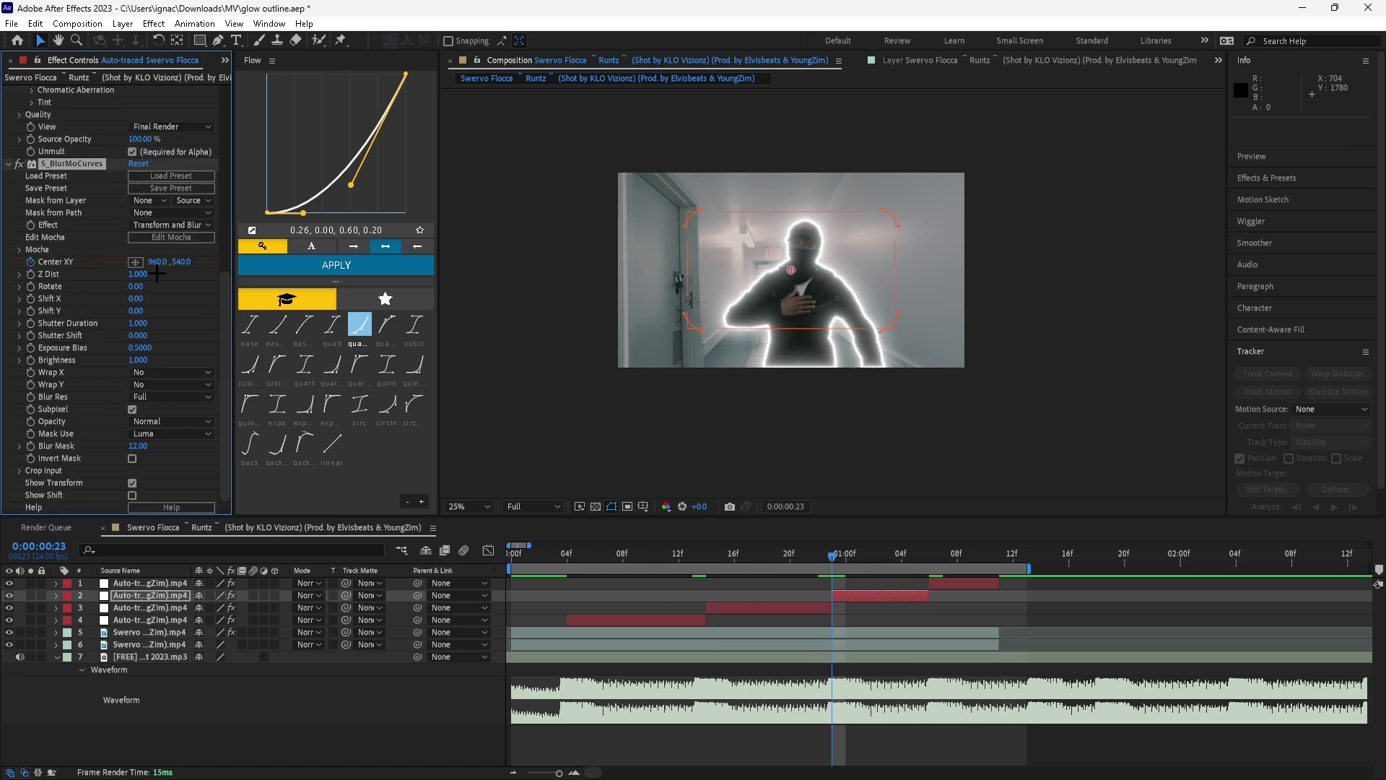
click(801, 300)
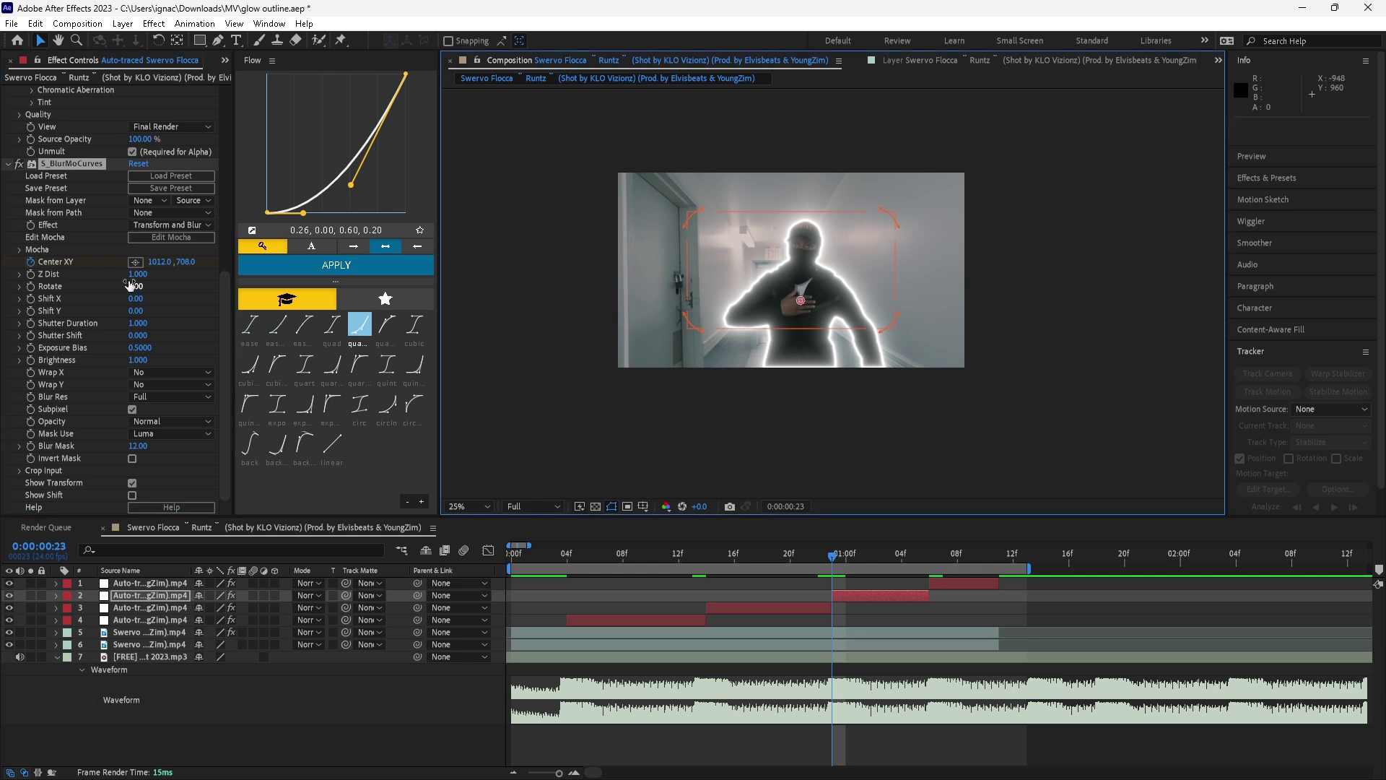
Step: Keyframe the third segment's Z Dist from 1 at 0:00:00:23 to 0.001 at 0:00:01:05
click(32, 274)
key(space)
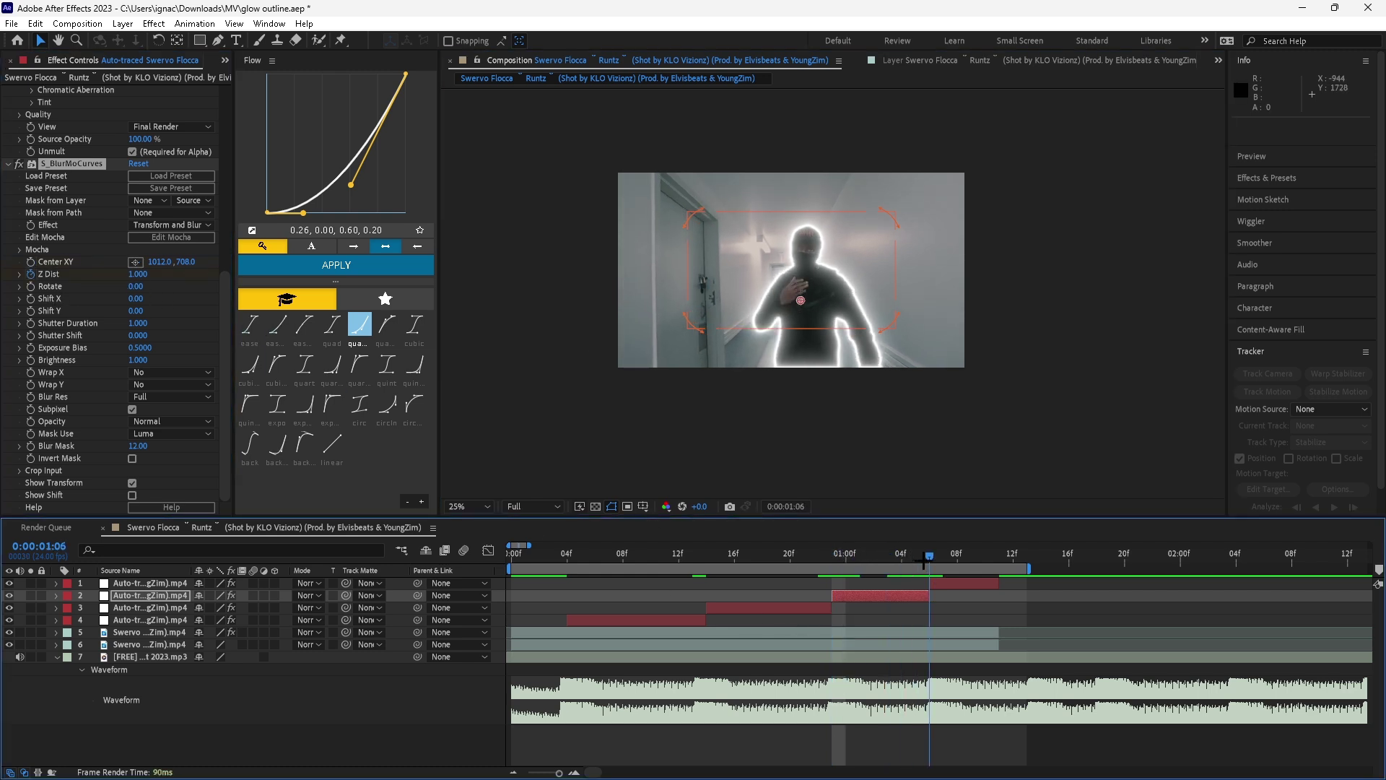
key(space)
drag(129, 274, 3, 272)
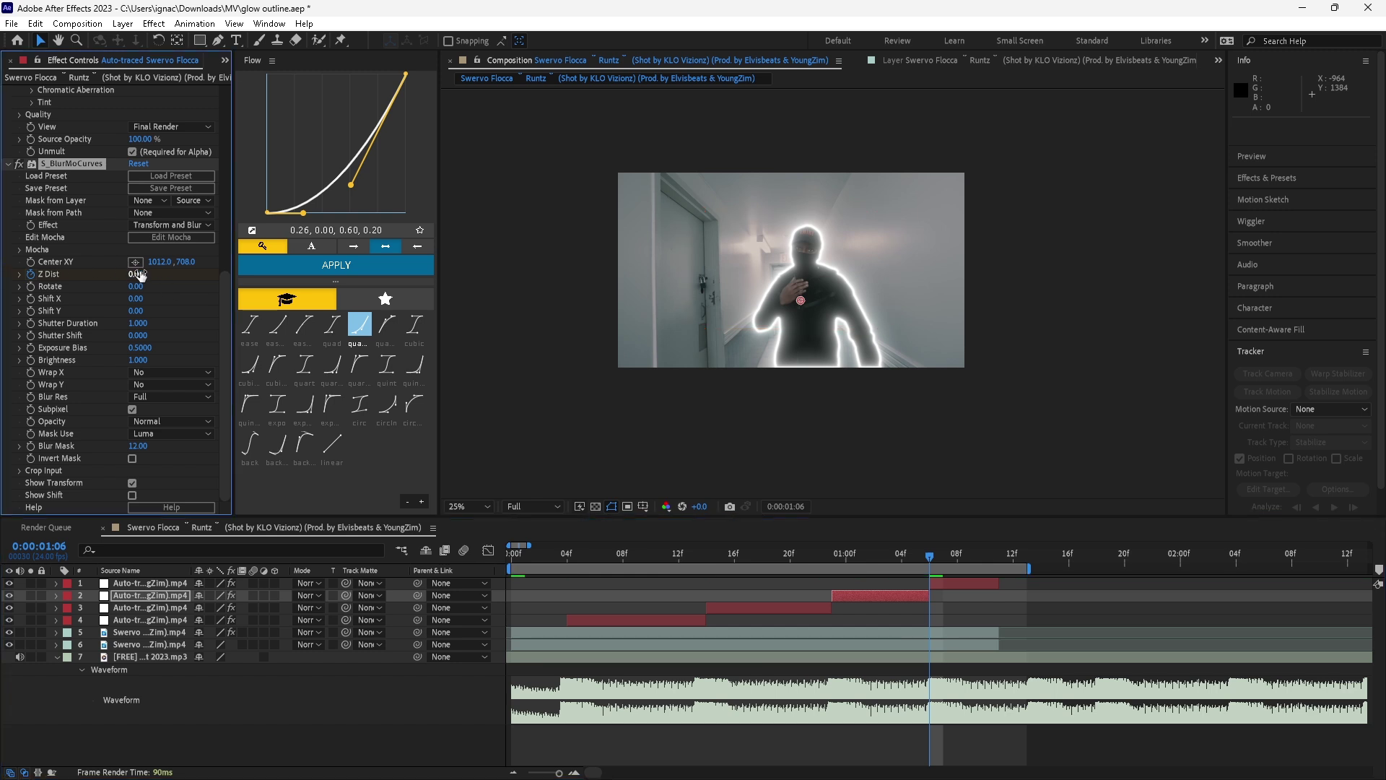
drag(233, 278, 26, 280)
key(Page_Up)
key(u)
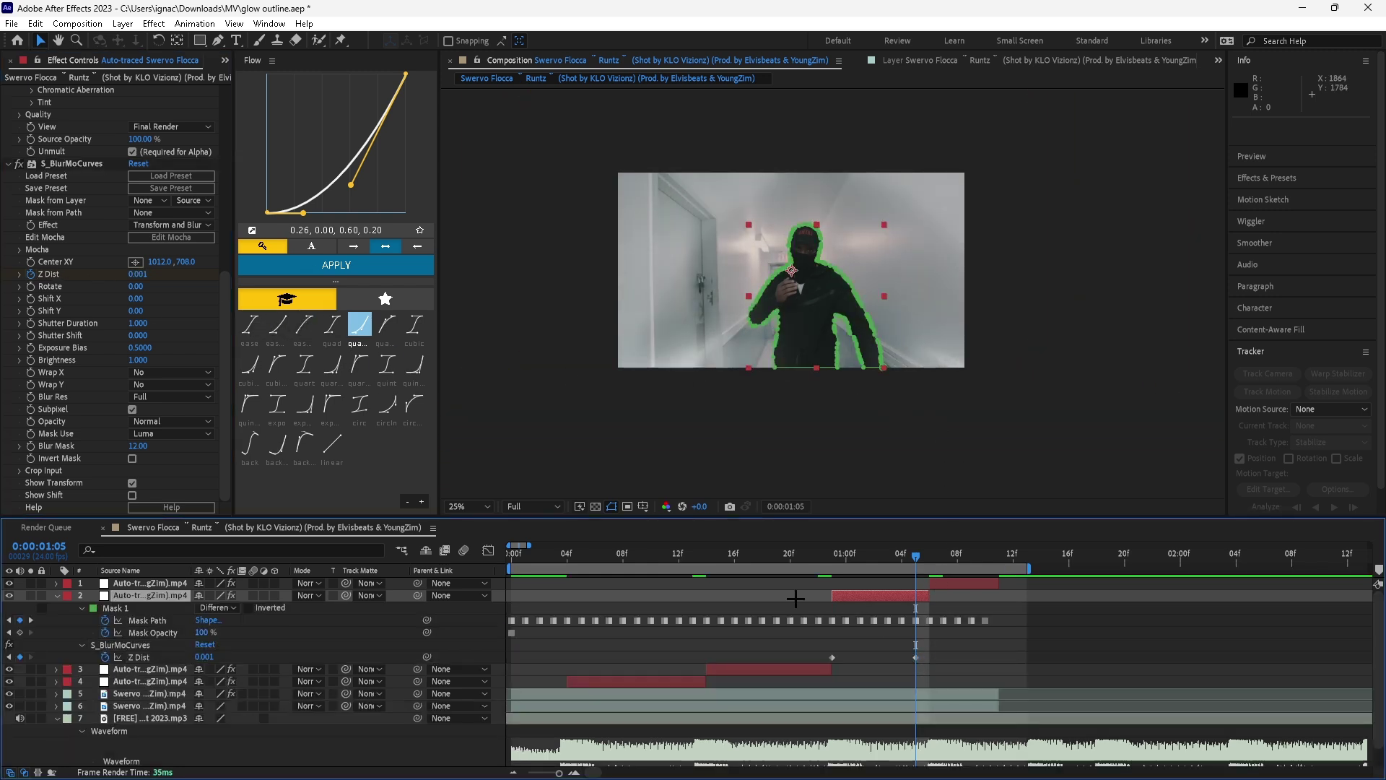
click(139, 276)
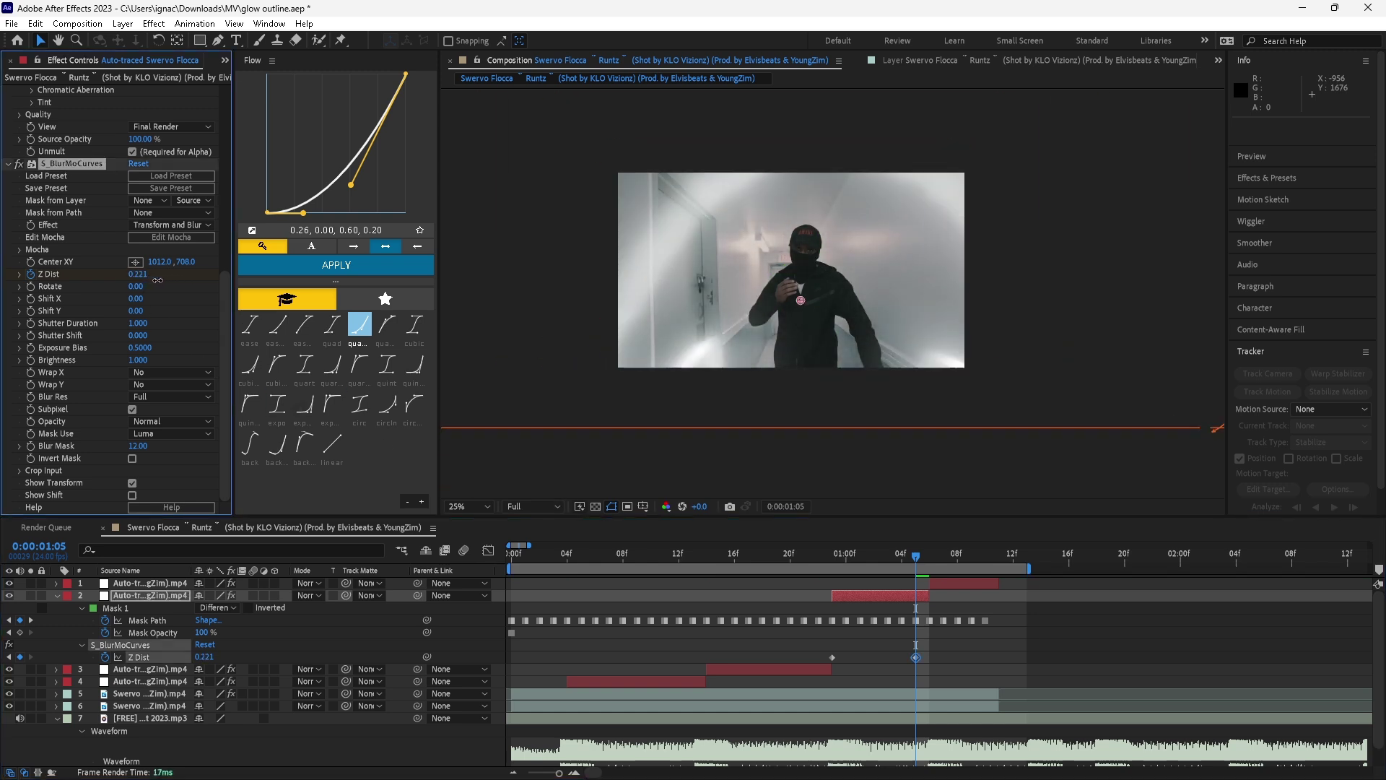
Step: Apply S_BlurMoCurves to the last outline segment at 0:00:01:06 and place its center on the subject at 1048, 732
click(936, 571)
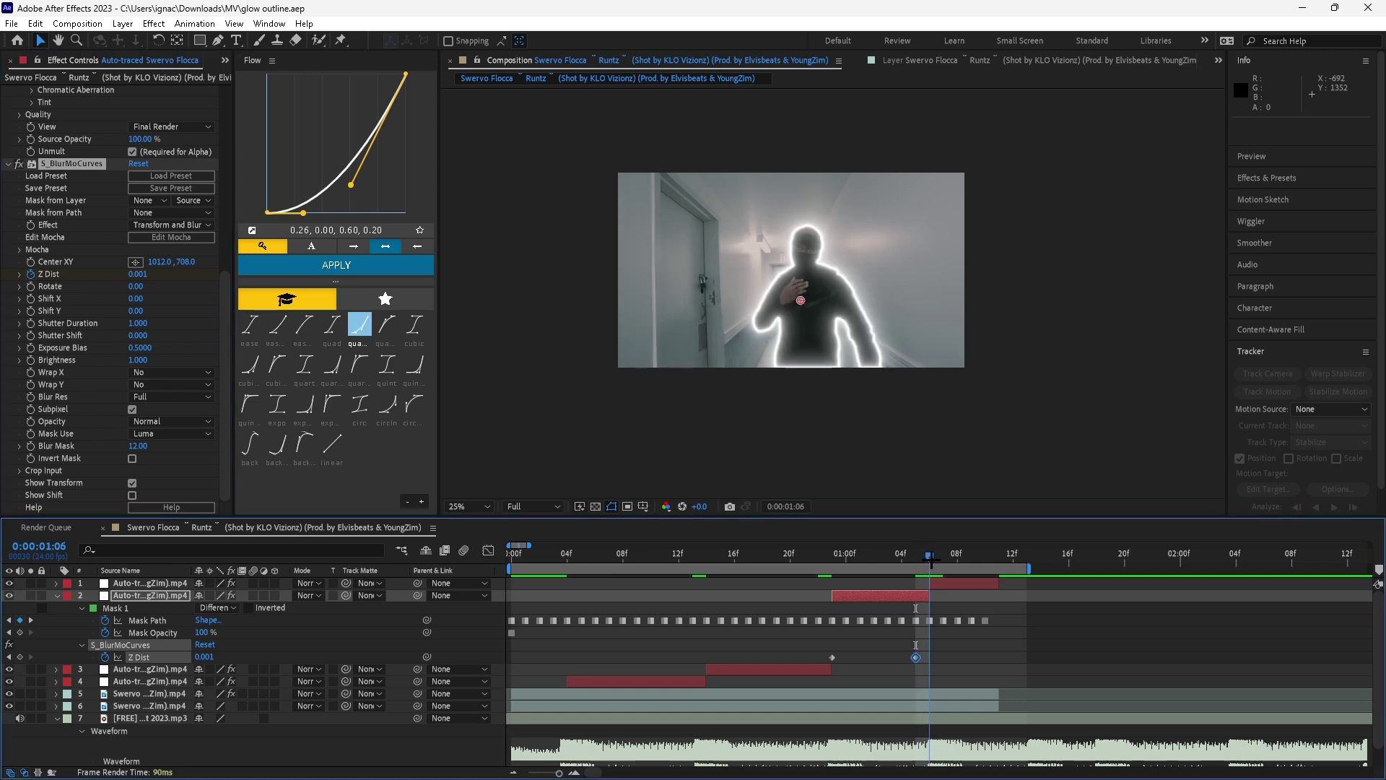
click(946, 582)
key(ctrl+space)
text(blurmoc)
key(Return)
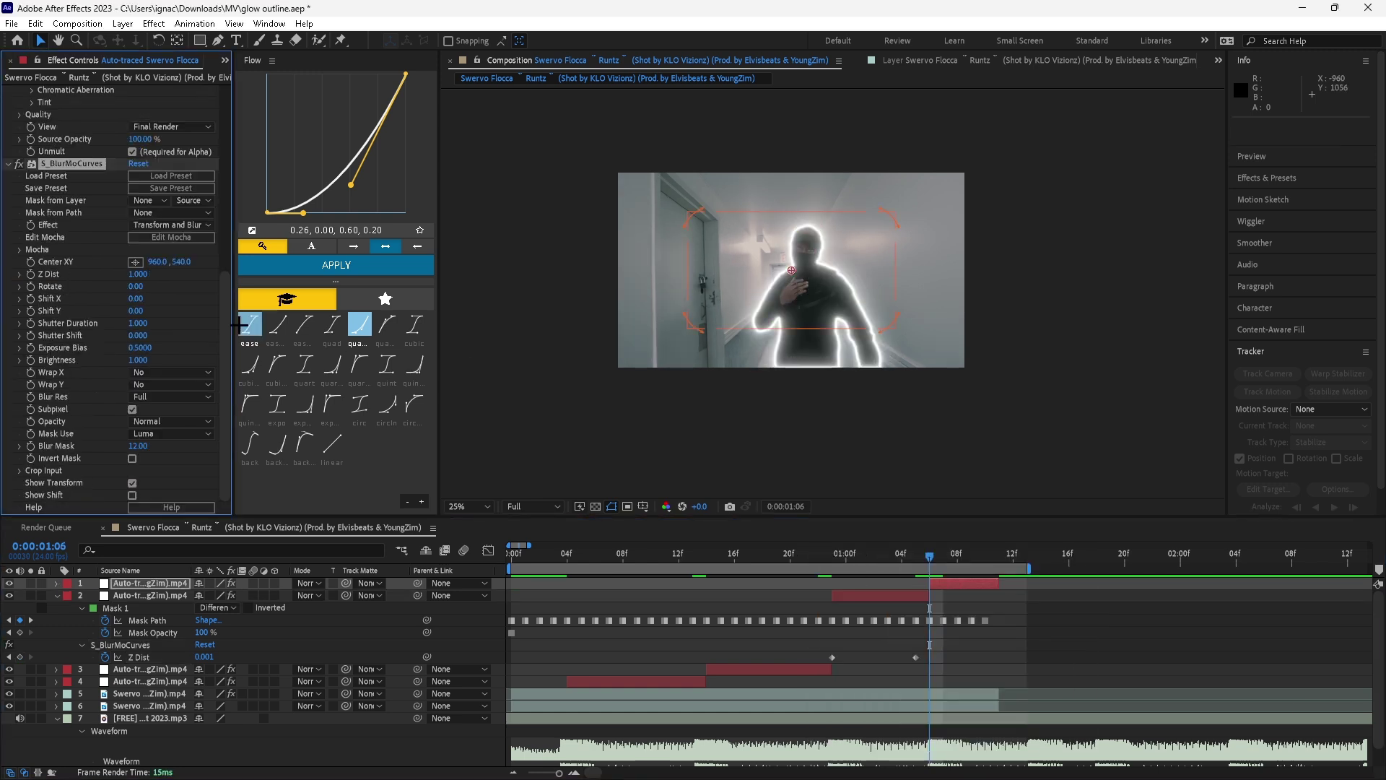
click(807, 304)
key(Page_Down)
key(Page_Down)
key(Page_Down)
key(Page_Down)
key(Page_Down)
key(Page_Down)
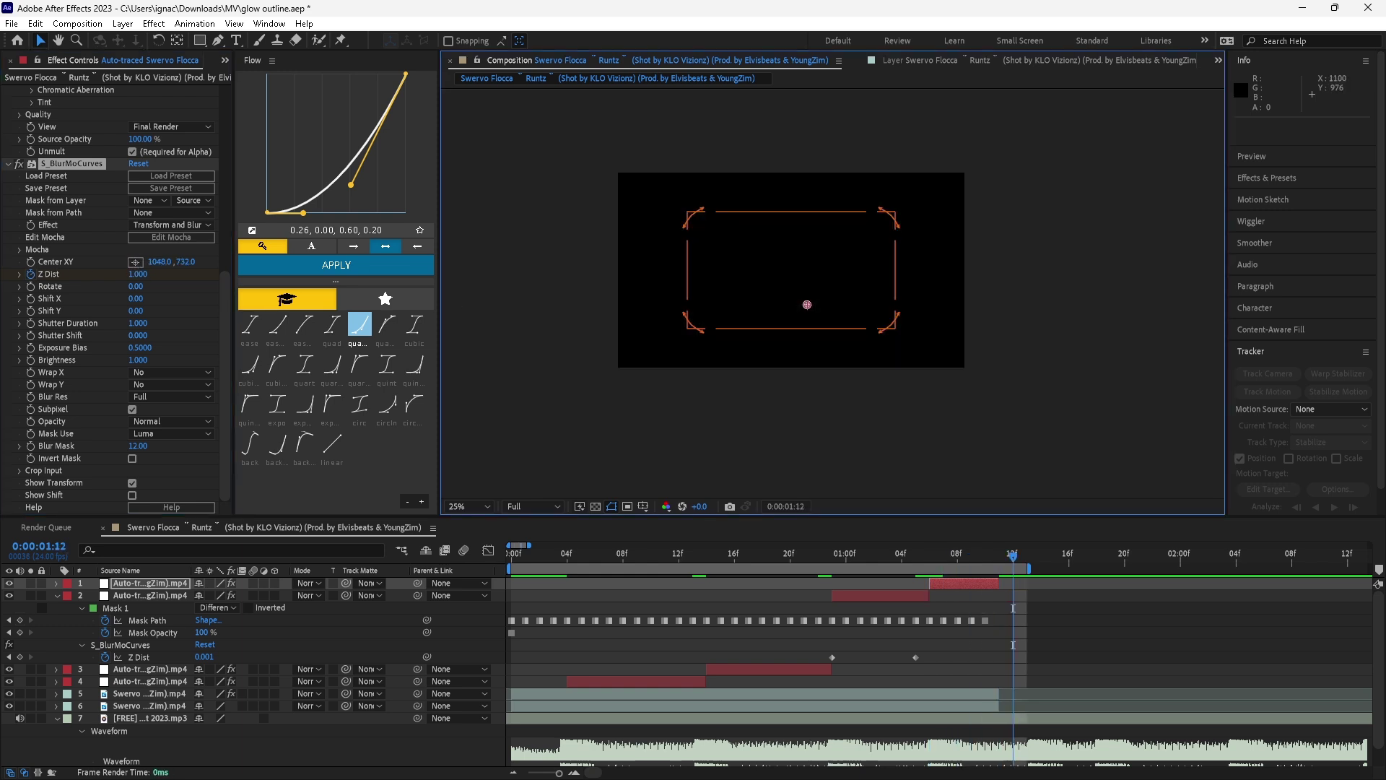
click(997, 692)
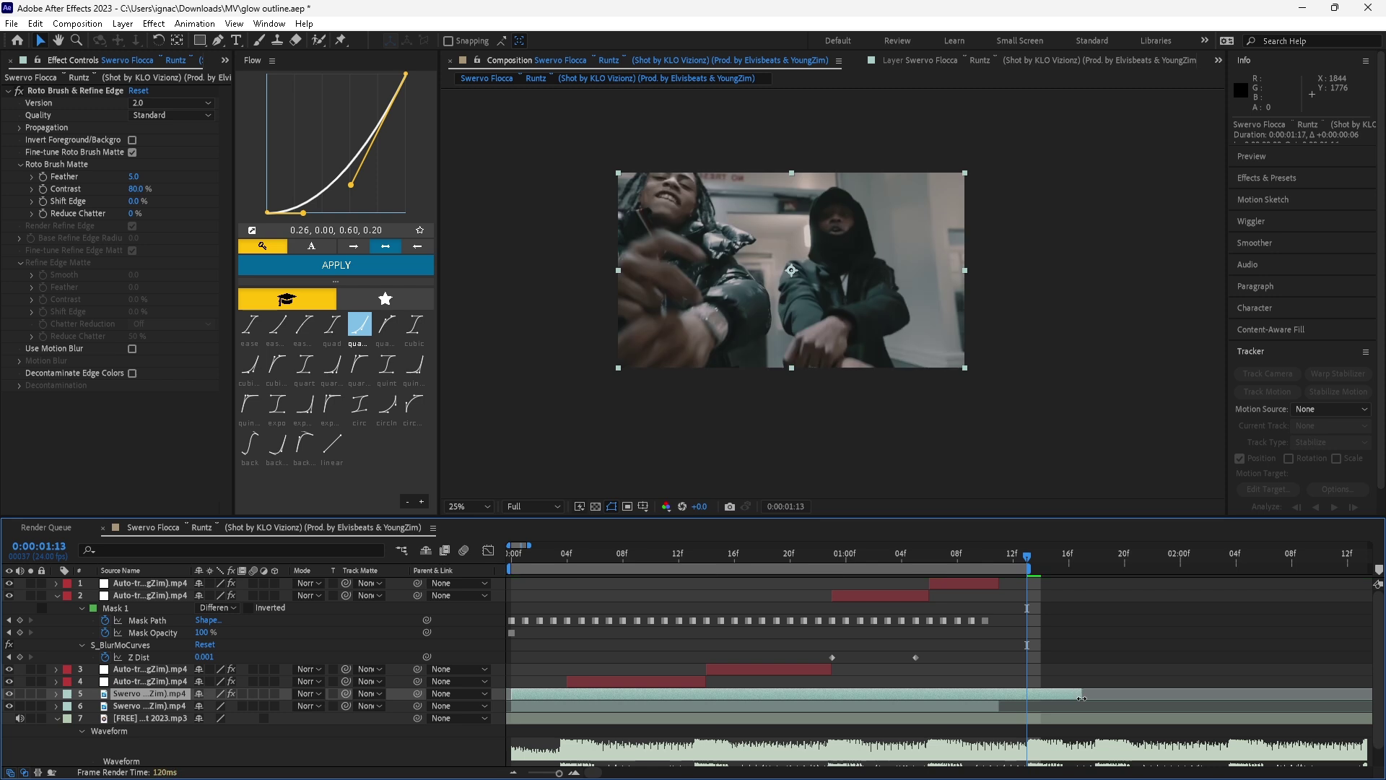
Step: Keyframe the last outline segment's S_BlurMoCurves Z Dist to 0.021 at 0:00:01:10
click(981, 563)
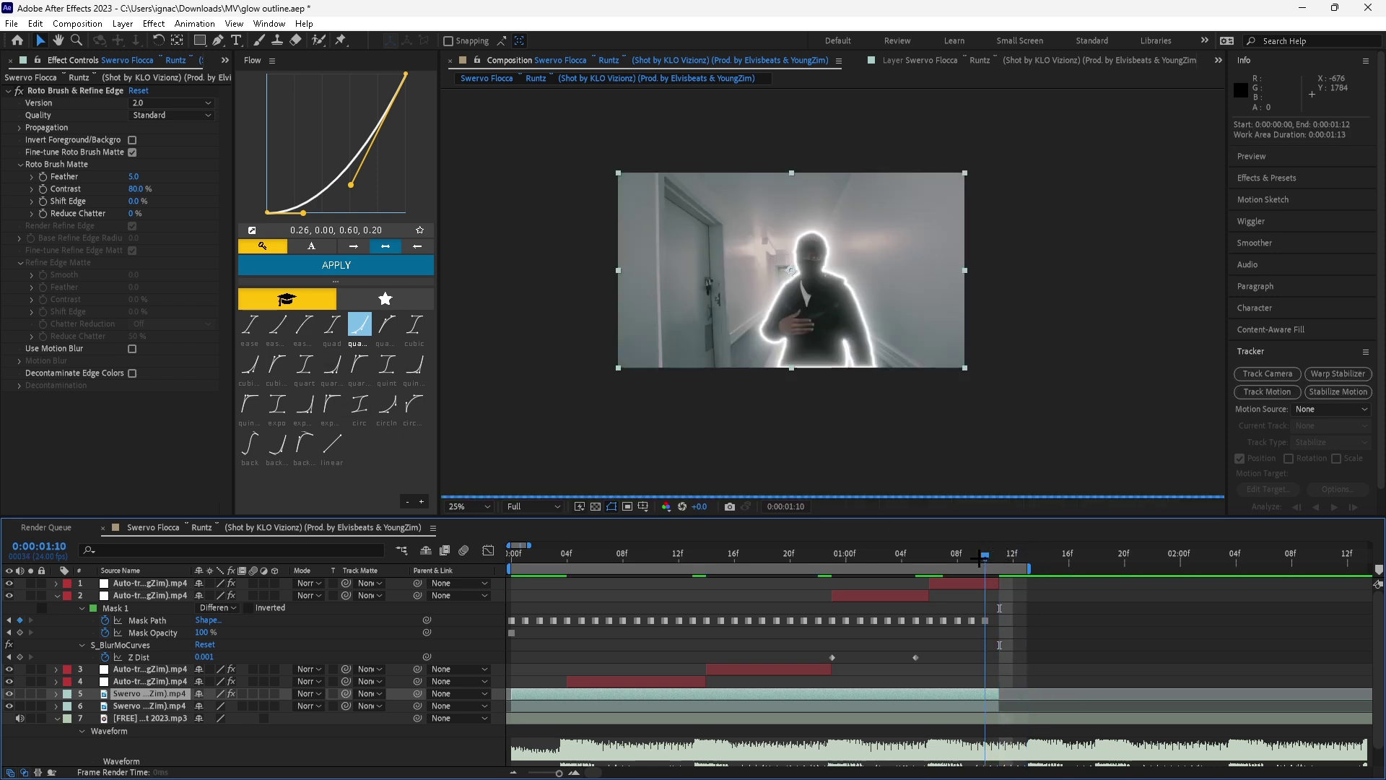
click(982, 582)
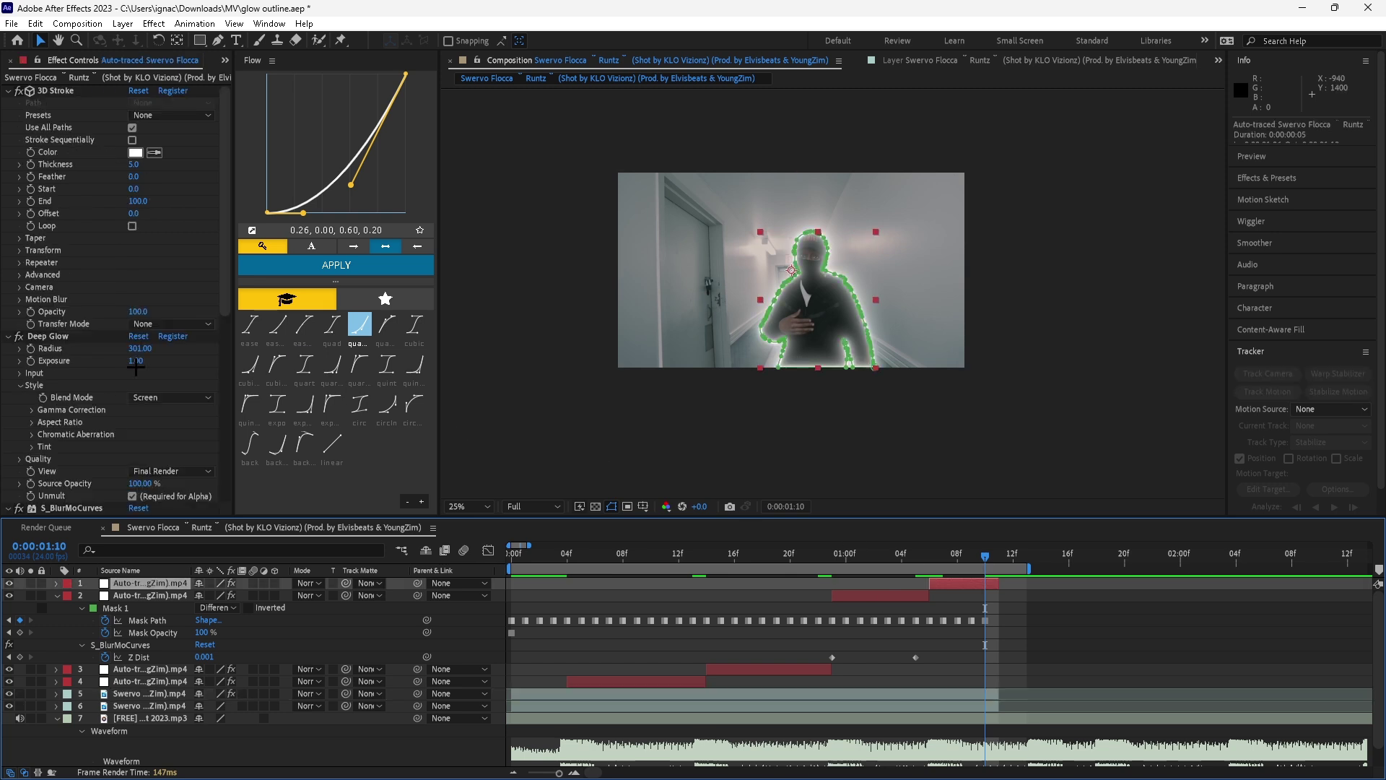
scroll(140, 433, down, 5)
drag(147, 423, 2, 435)
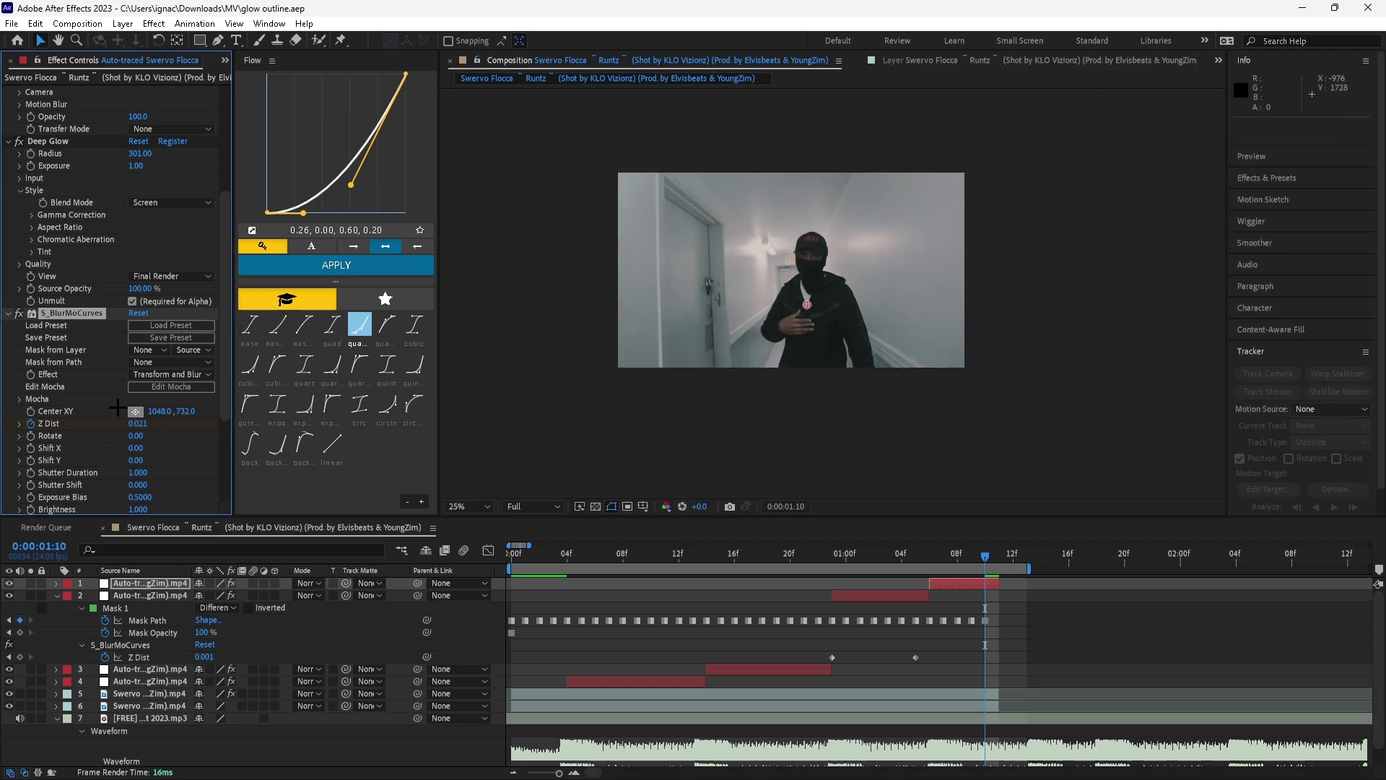
Step: Set the S_BlurMoCurves Shutter Duration to 0.5 on the last and third outline segments
scroll(105, 396, down, 4)
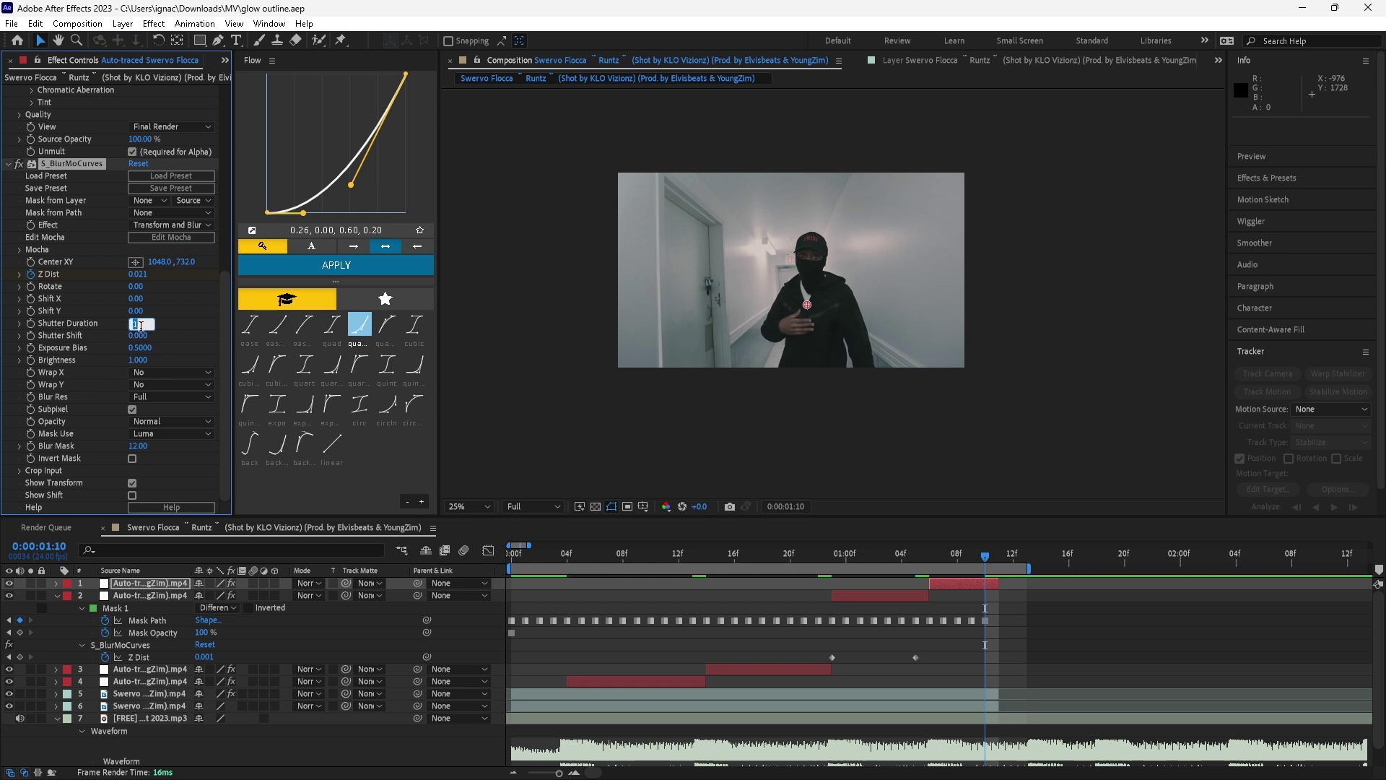
key(Return)
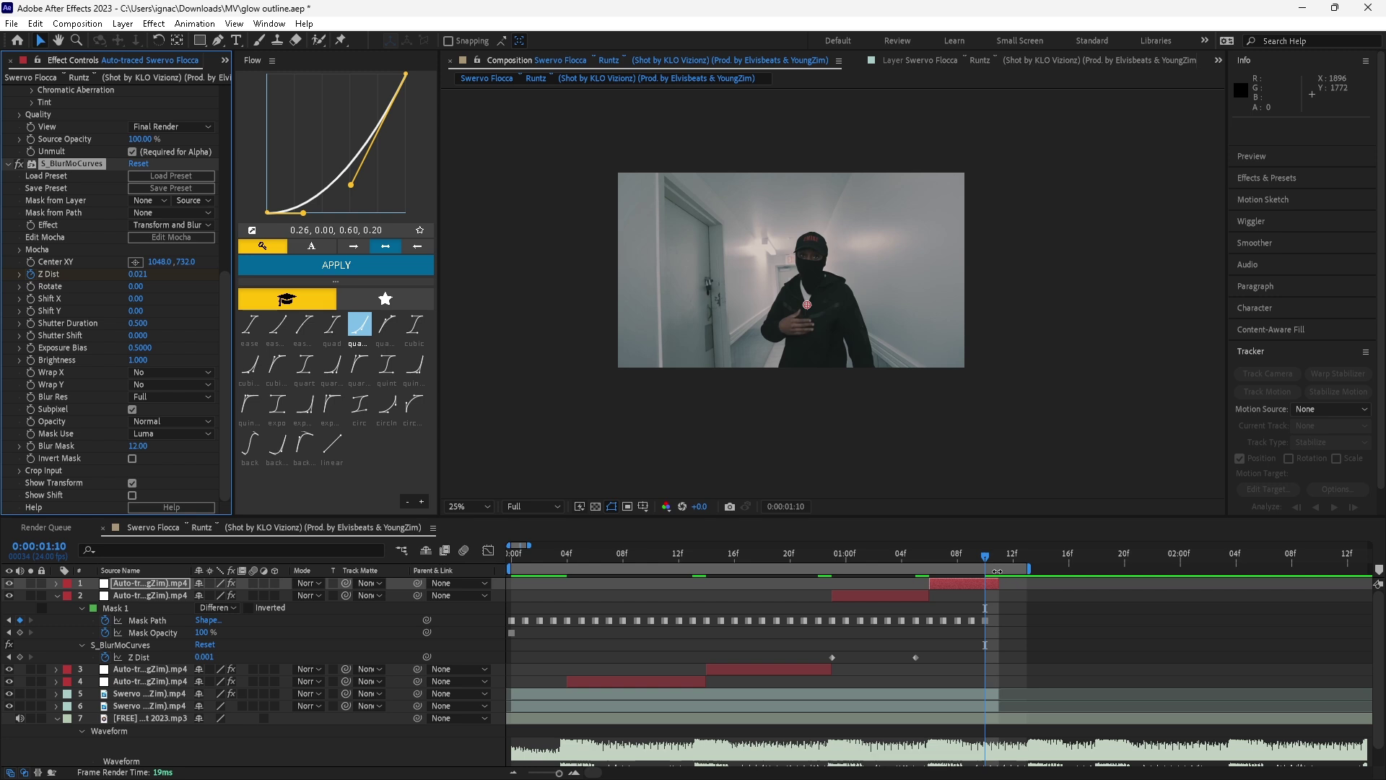
drag(974, 560, 875, 563)
click(874, 595)
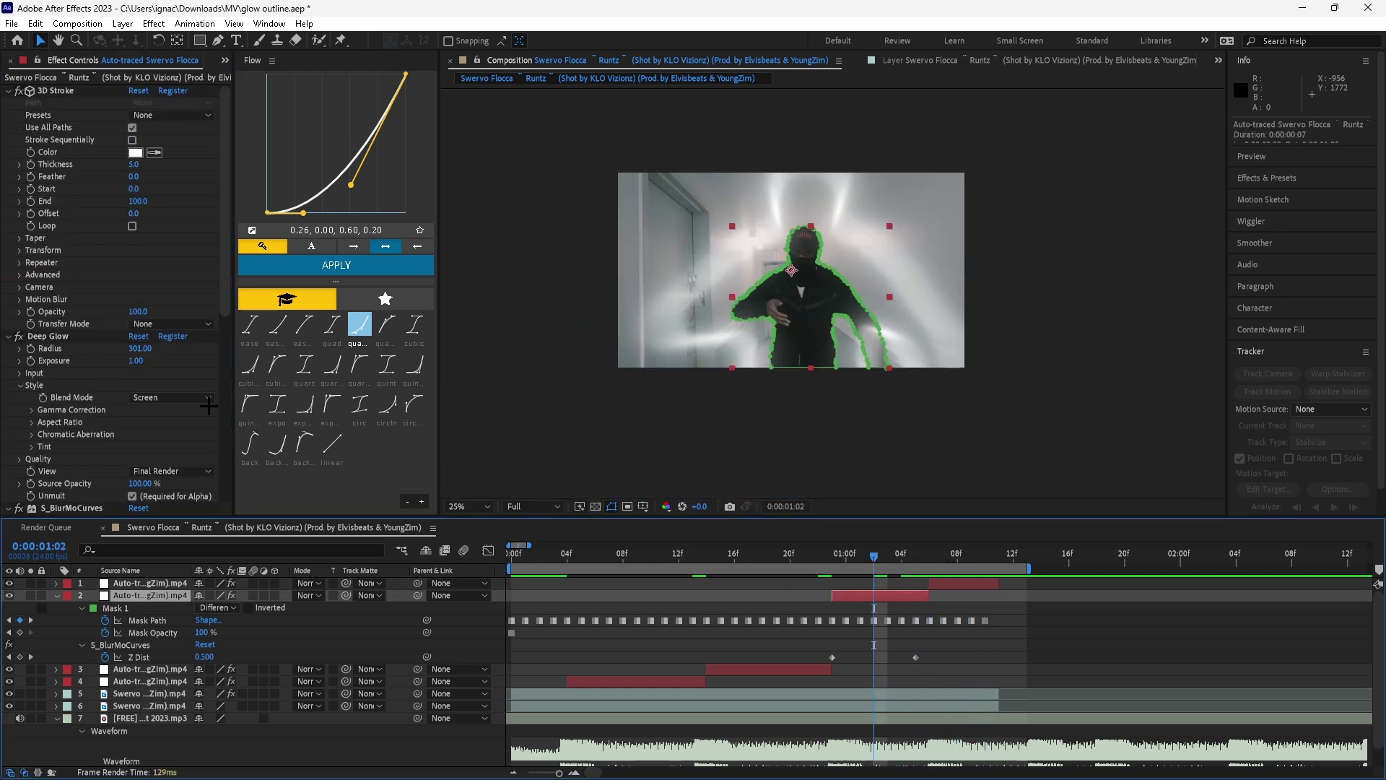
scroll(162, 378, down, 5)
click(139, 408)
text(.5)
key(Return)
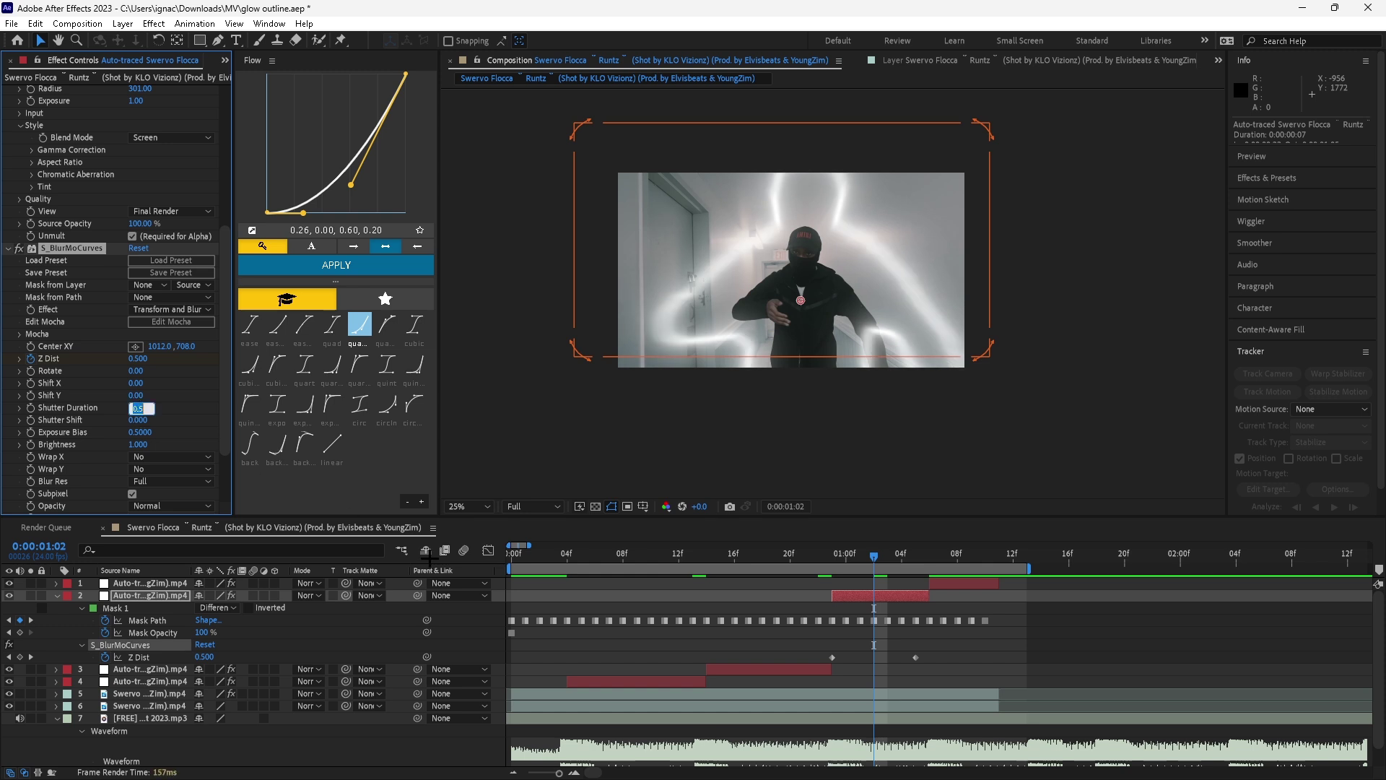
Step: Set the S_BlurMoCurves Shutter Duration to 0.5 on the second and first outline segments
click(709, 665)
scroll(132, 388, down, 1)
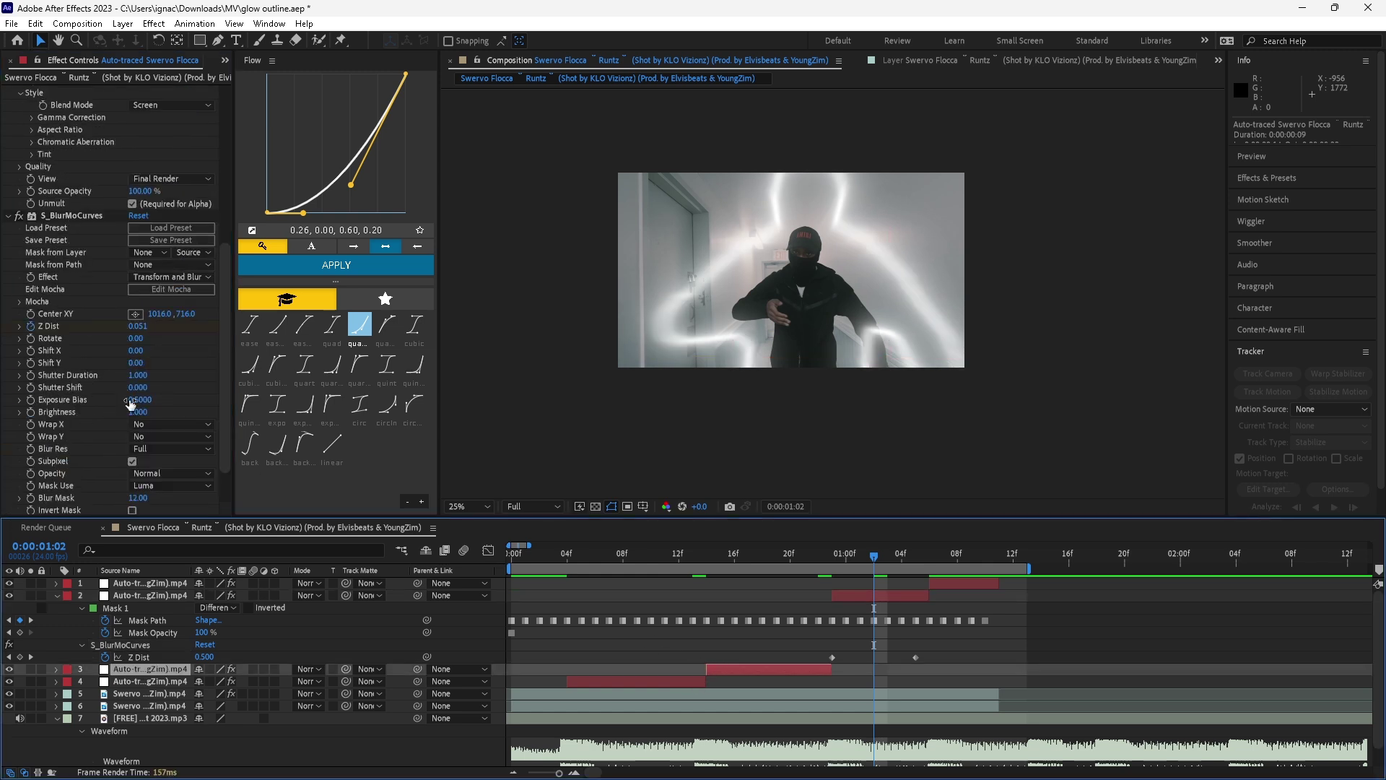
click(137, 375)
text(0.5)
click(619, 679)
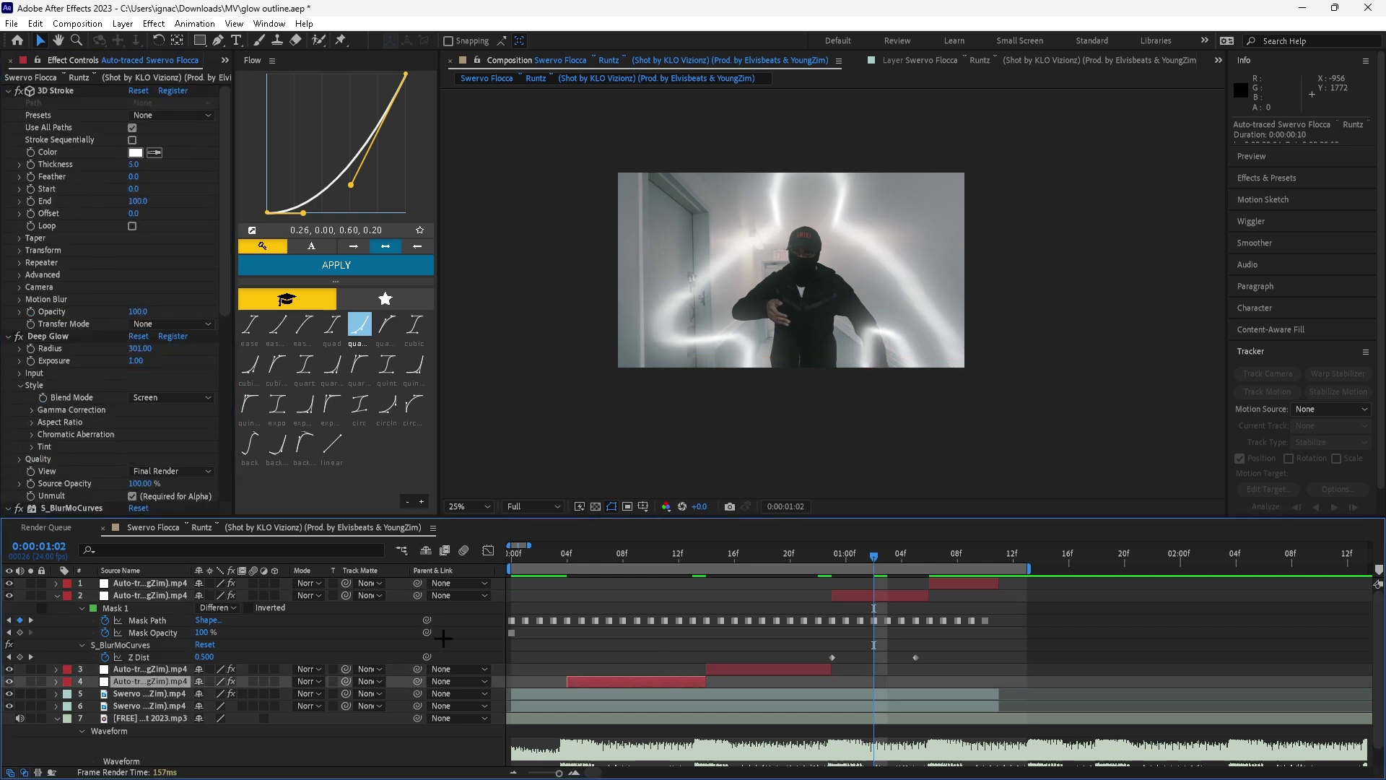
scroll(133, 409, down, 3)
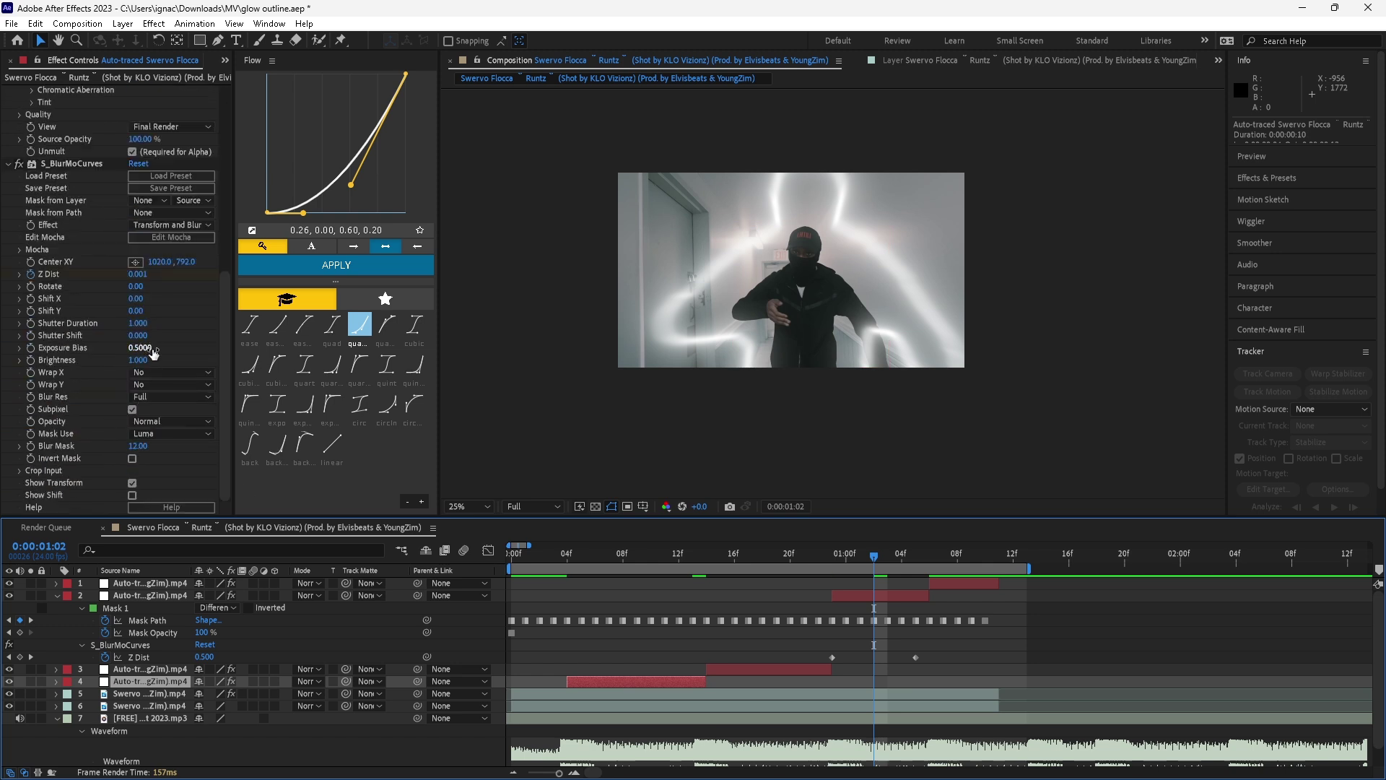
click(138, 323)
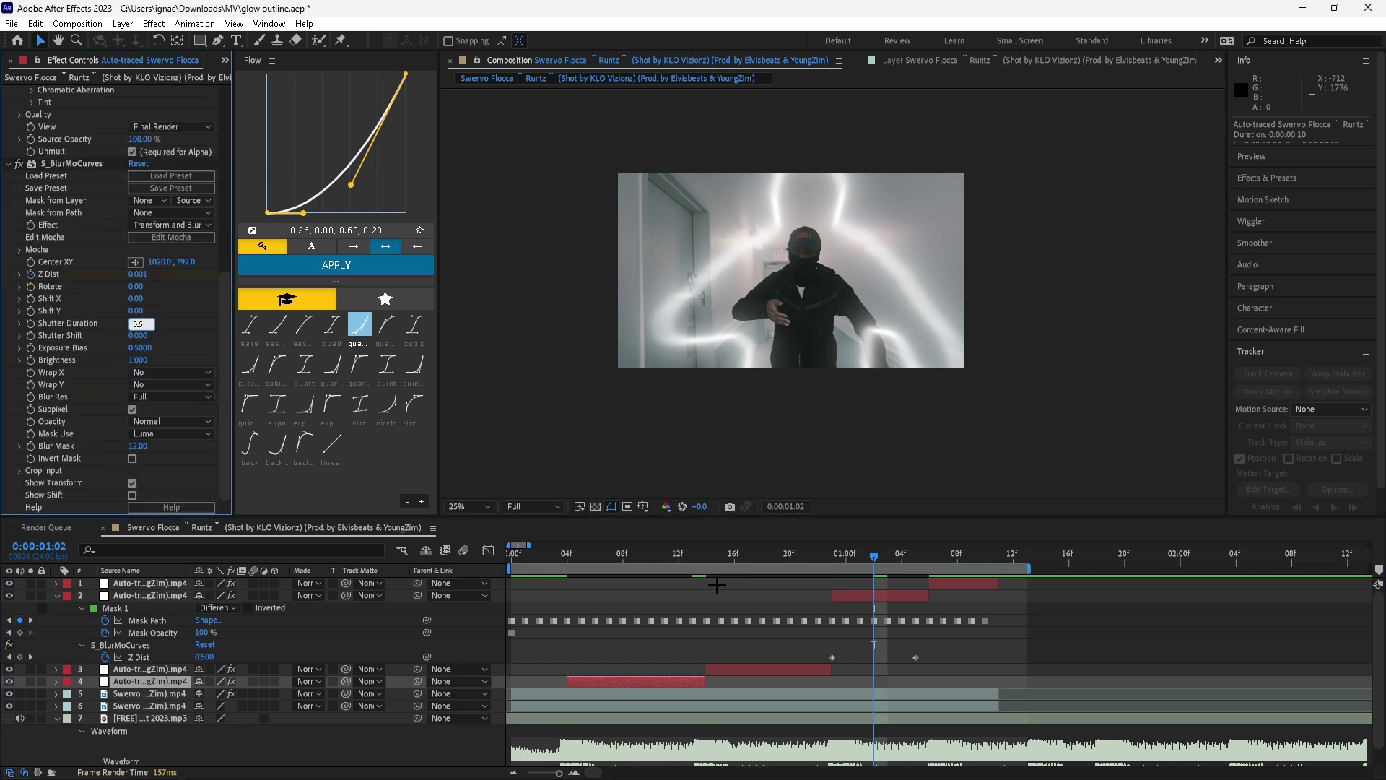
text(0.5)
key(Return)
Step: Play back the composition from the beginning to check the outline's outward motion against the beats
key(Home)
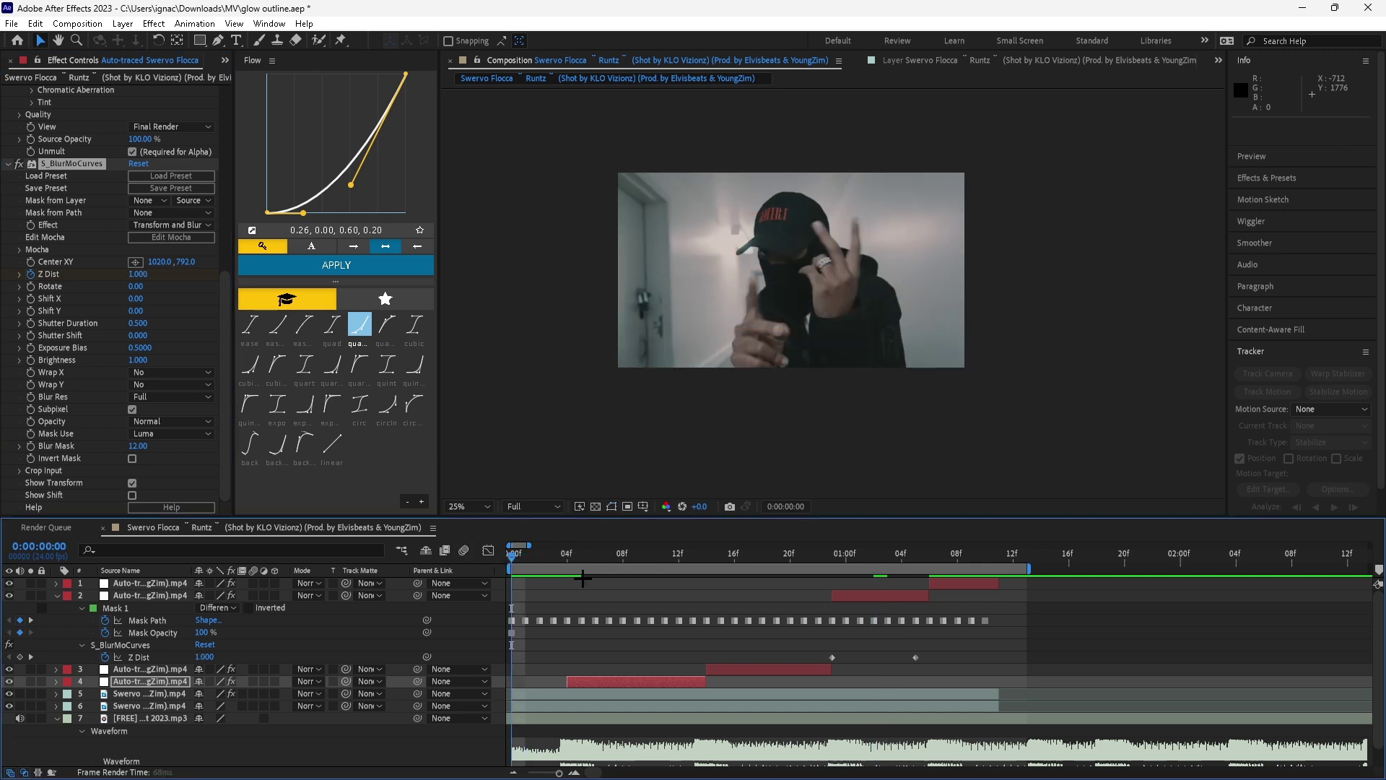
key(space)
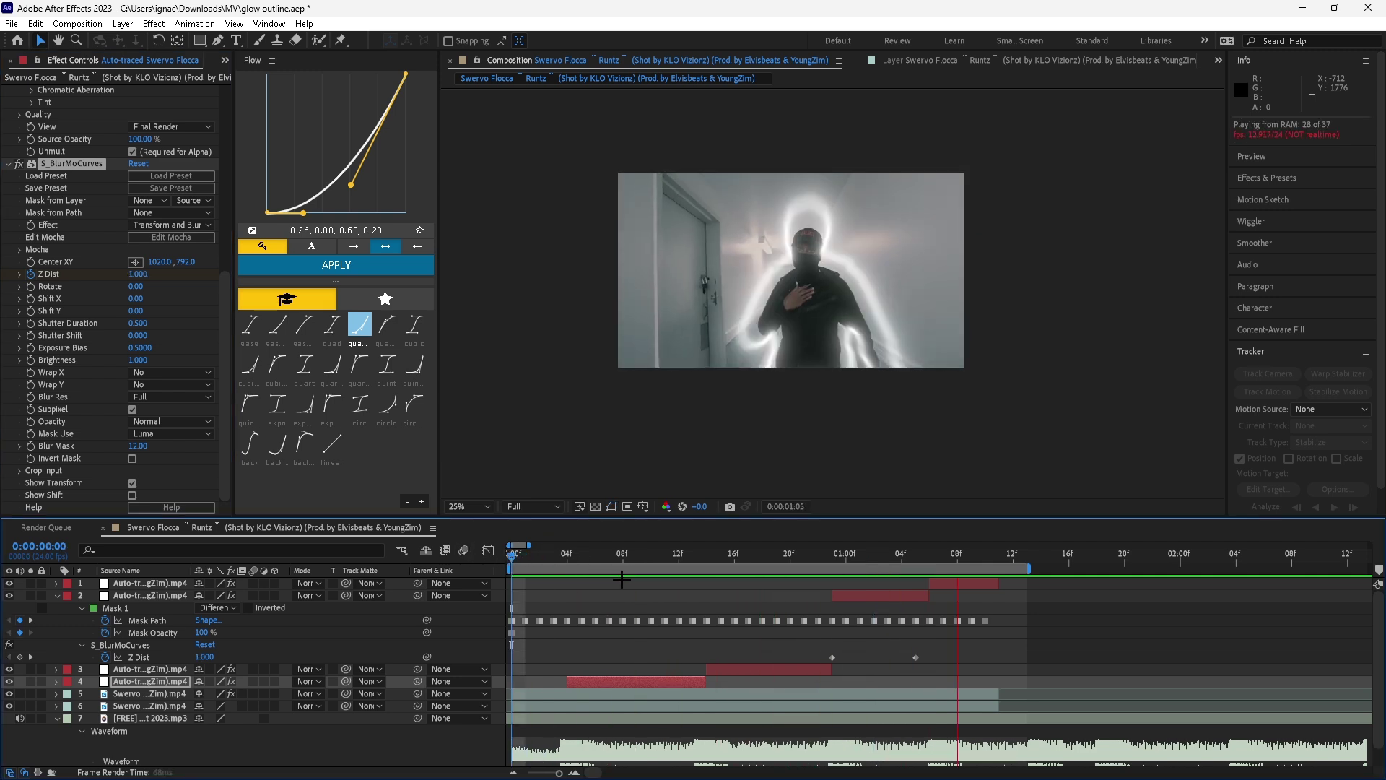
click(524, 557)
key(space)
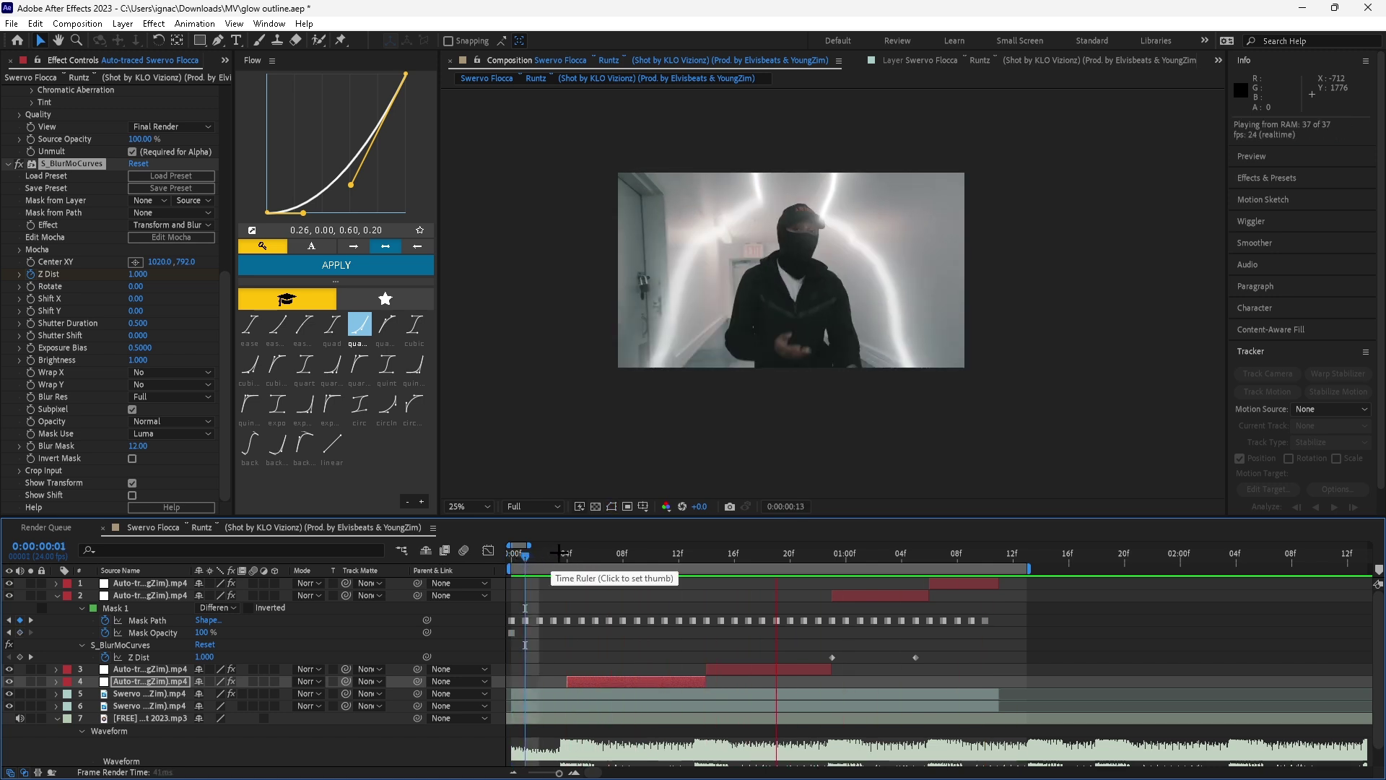
Step: Reshape the first segment's Z Dist curve between 0:00:00:04 and 0:00:00:13 to fall steeply at first and ease out, saving the project along the way
click(567, 556)
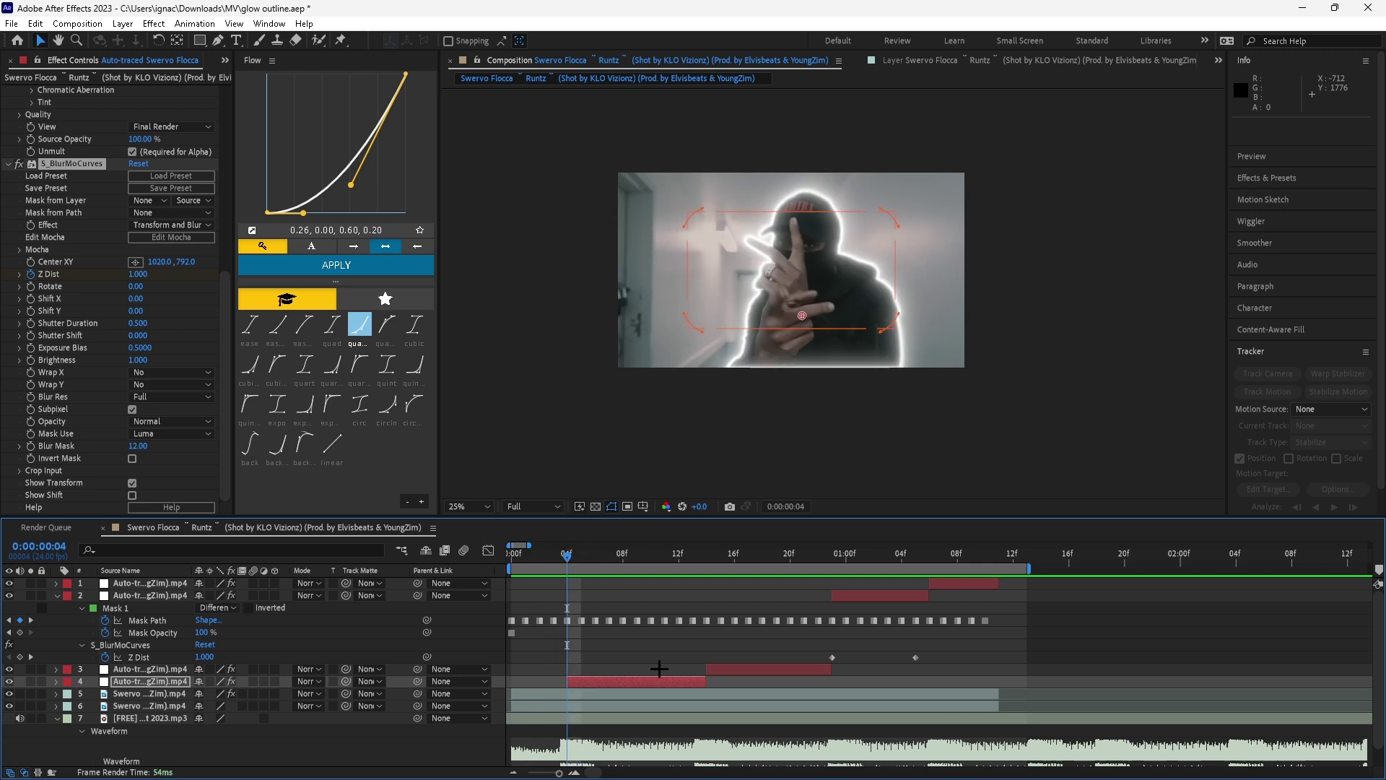
key(u)
drag(720, 664, 528, 694)
scroll(687, 689, up, 1)
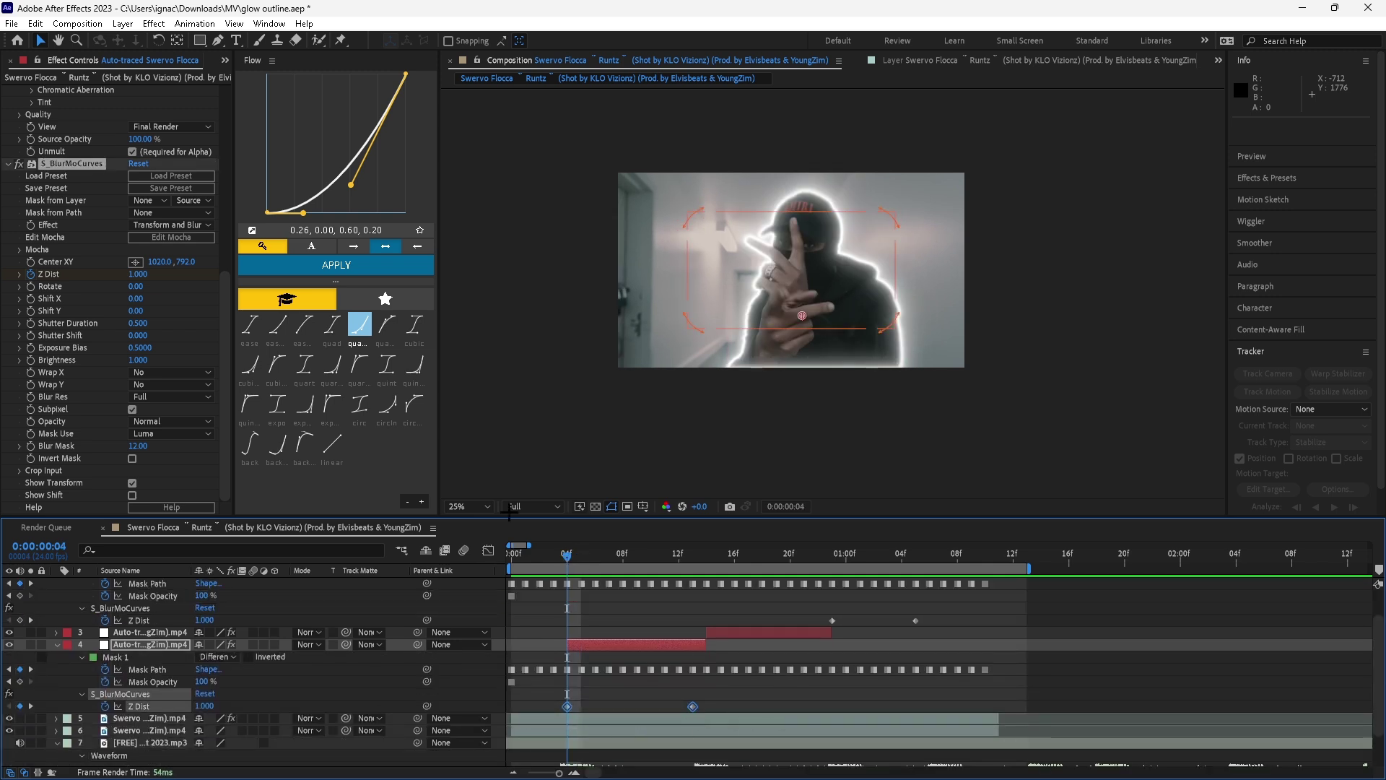
key(ctrl+s)
click(488, 550)
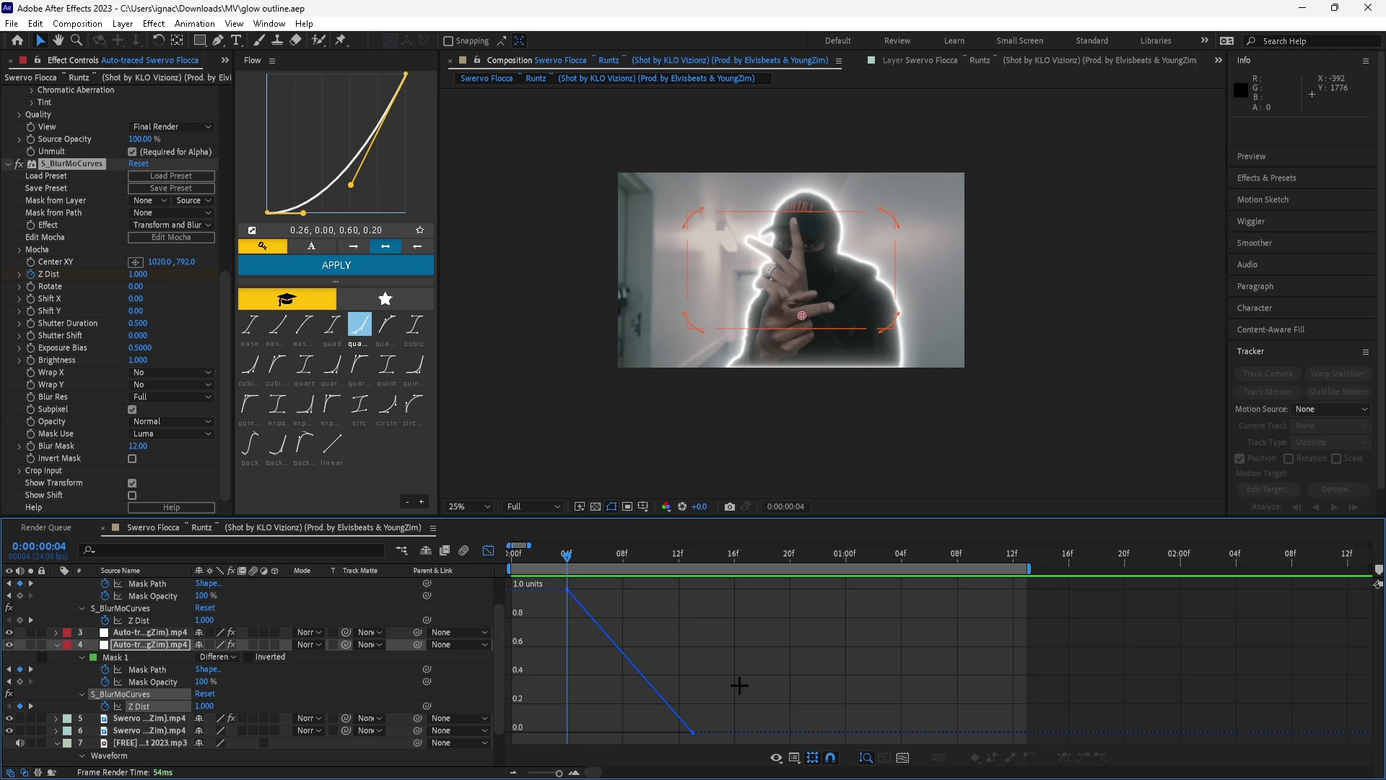
click(644, 681)
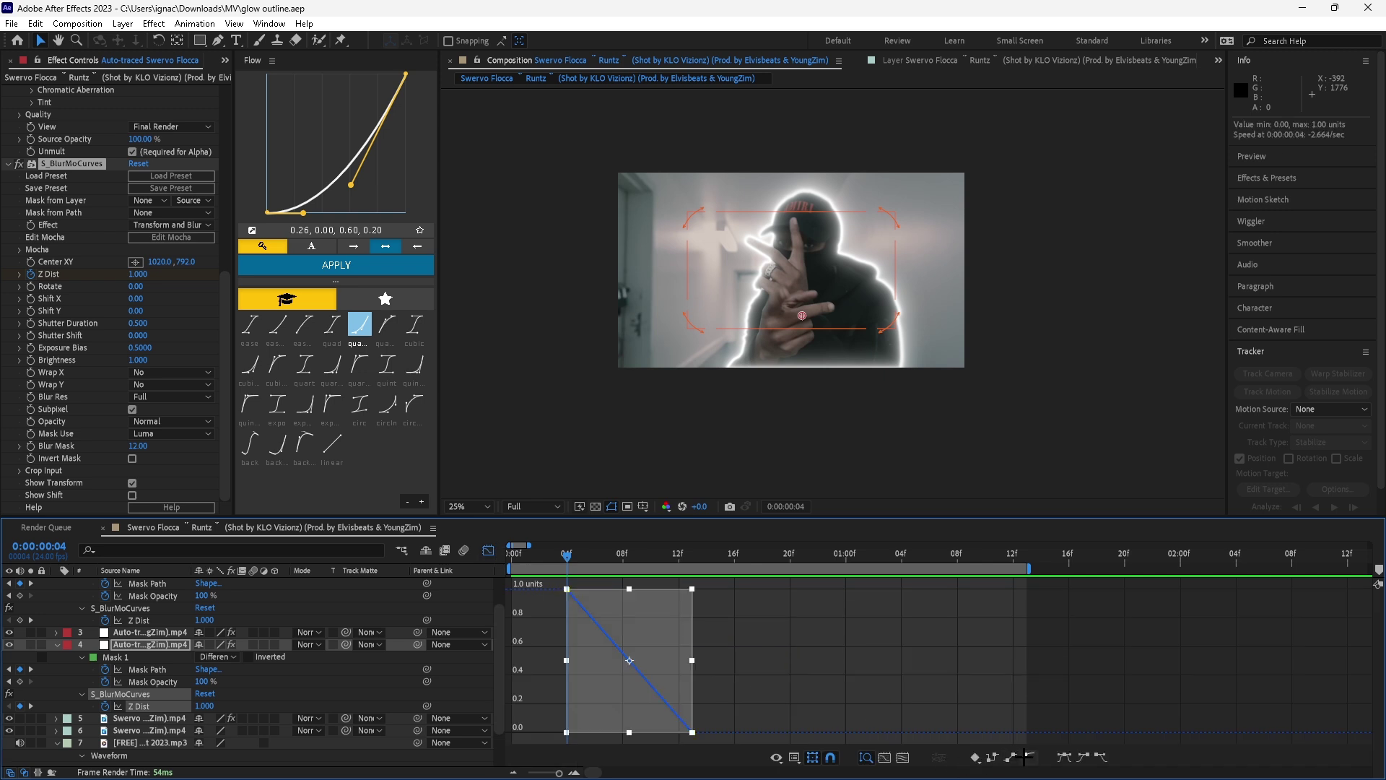
click(1024, 757)
drag(589, 614, 570, 675)
drag(671, 708, 624, 726)
click(488, 550)
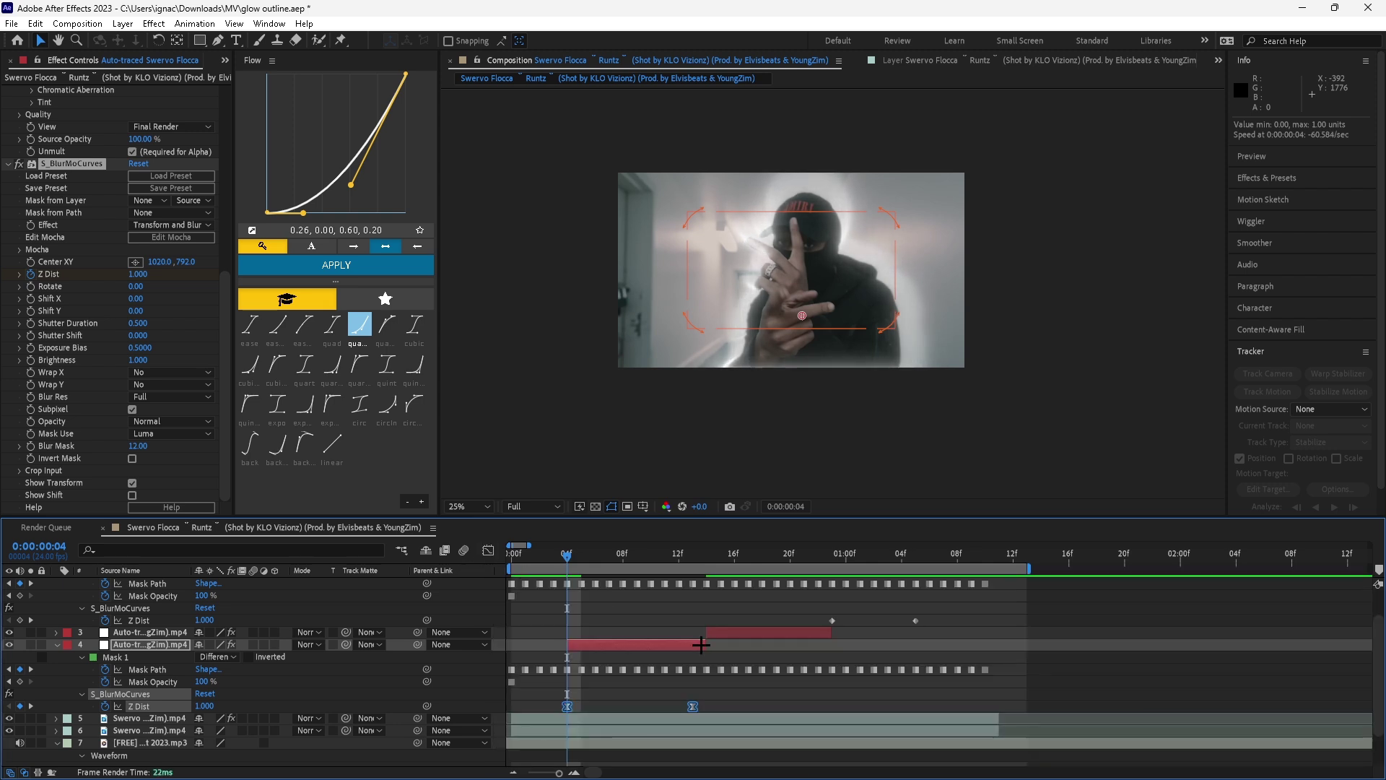
Step: Ease the second outline segment's Z Dist keyframes with a fast-start, smooth-ending Flow curve of 0.13, 0.88, 0.60, 1.00
click(773, 633)
key(u)
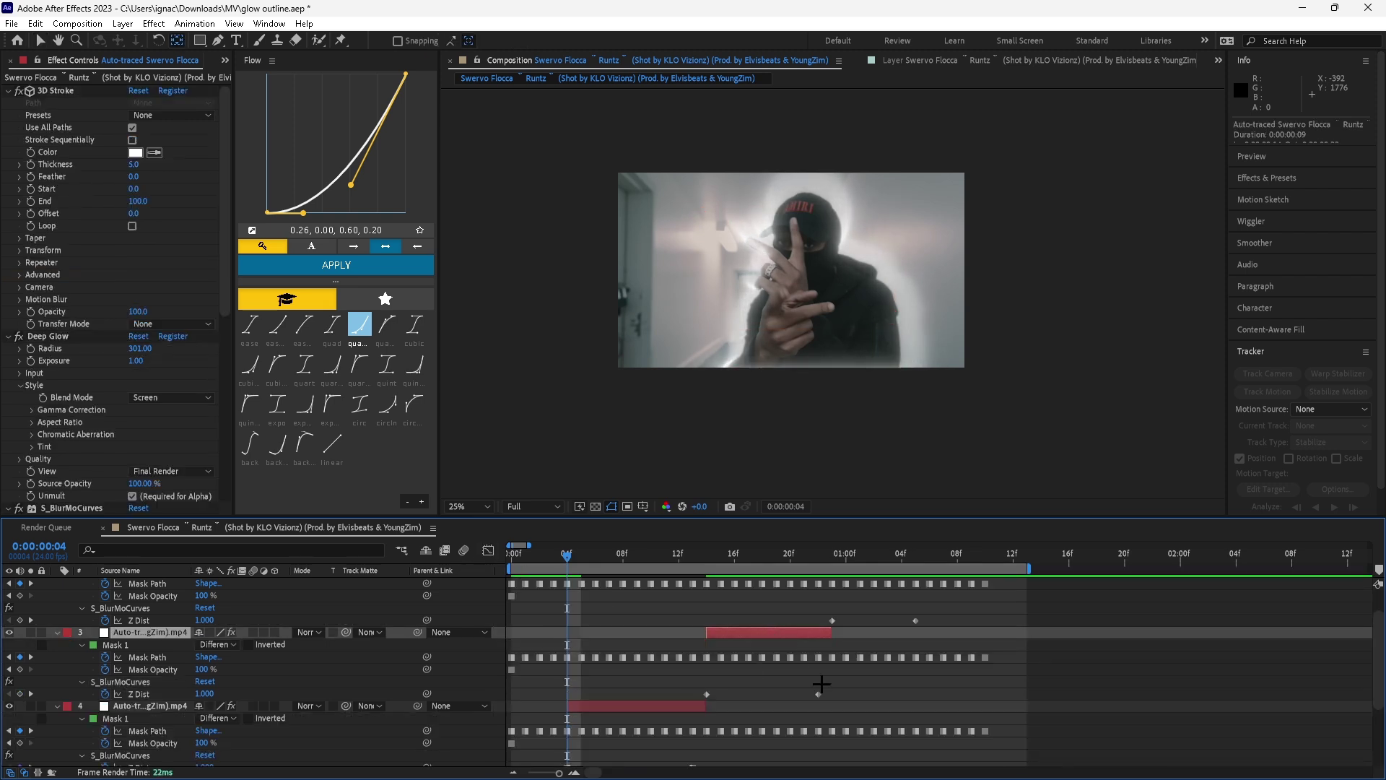
drag(835, 680, 679, 700)
click(278, 363)
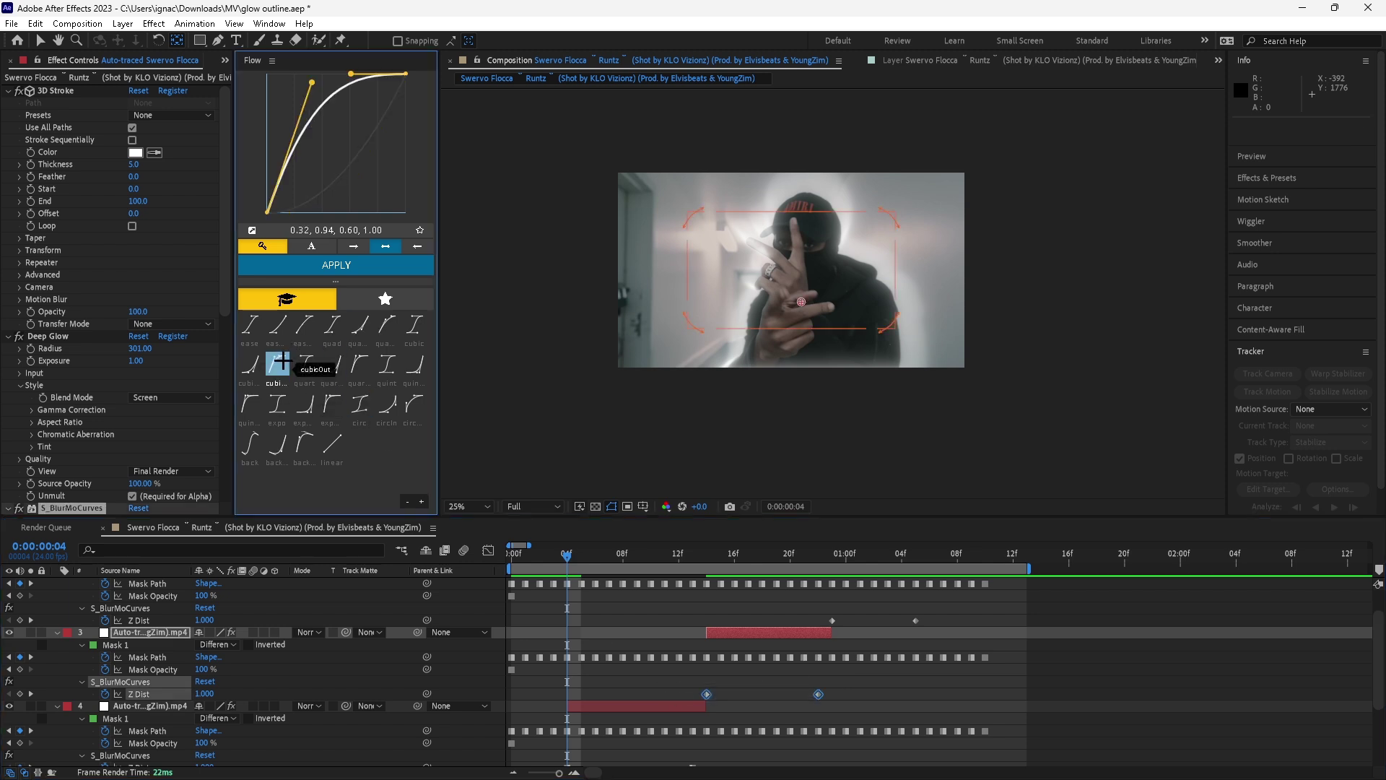
click(285, 91)
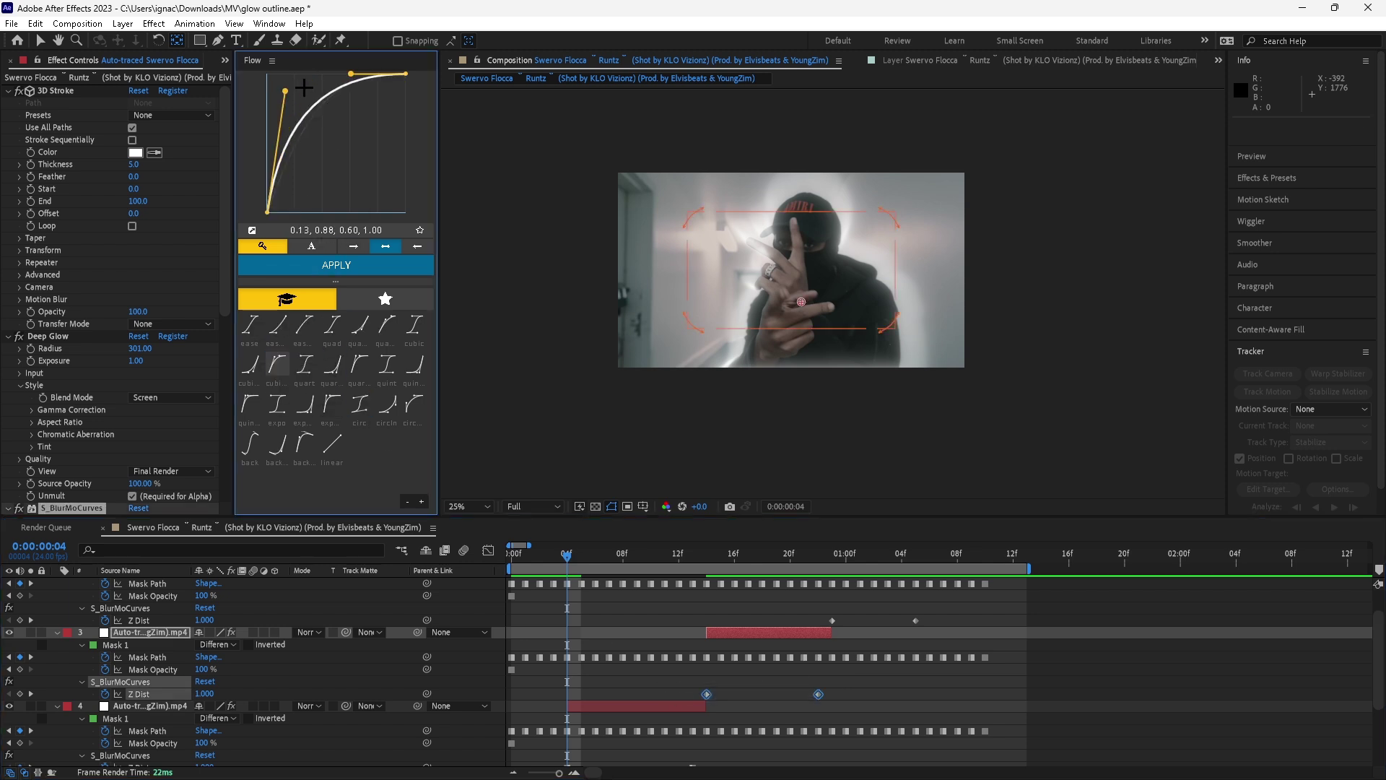
click(368, 264)
Step: Apply the same 0.13, 0.88, 0.60, 1.00 Flow curve to the Z Dist keyframes of the third and last outline segments
drag(921, 616, 923, 617)
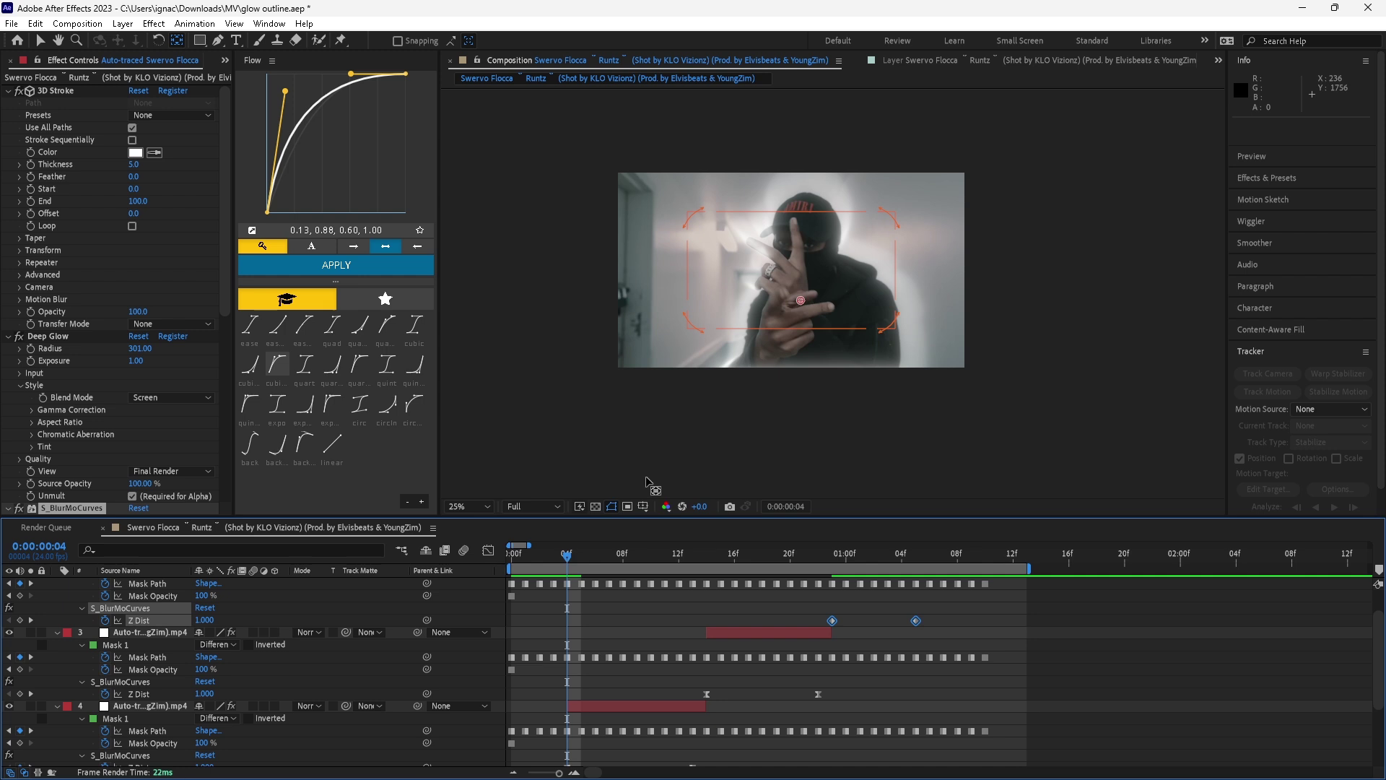
click(394, 270)
scroll(964, 660, up, 1)
click(954, 582)
key(u)
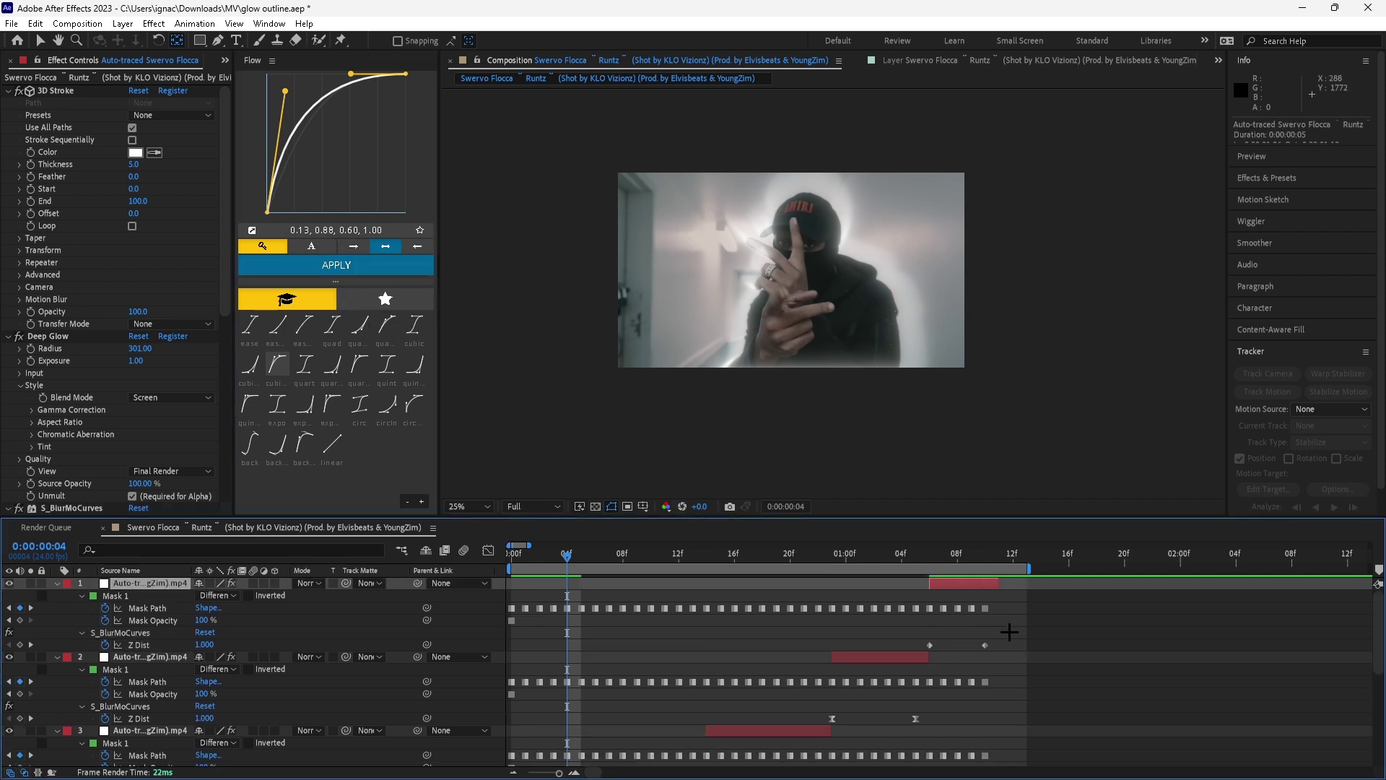
drag(1010, 633, 872, 664)
click(348, 267)
Step: Collapse all layer properties and play the composition from the start to check the eased outline motion
key(ctrl+a)
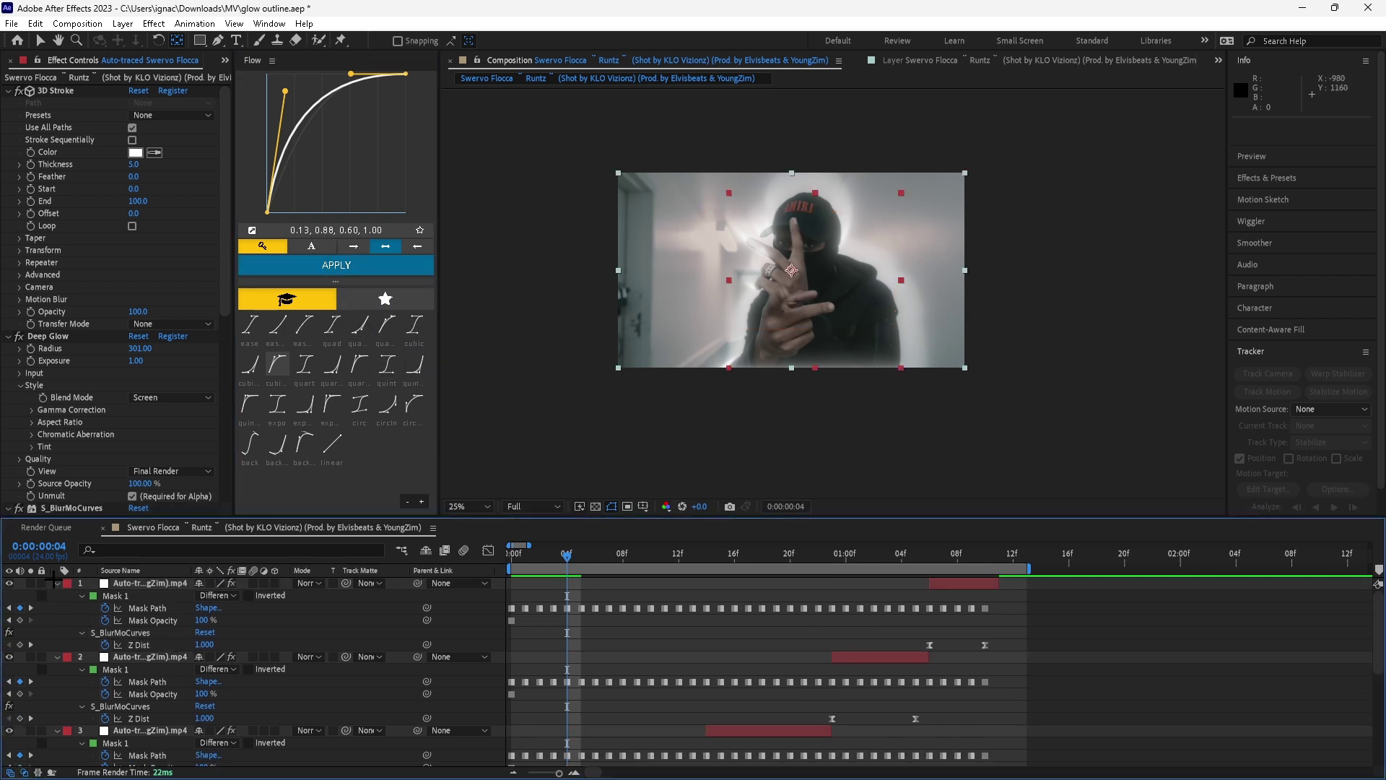
key(u)
click(931, 709)
drag(541, 558, 492, 558)
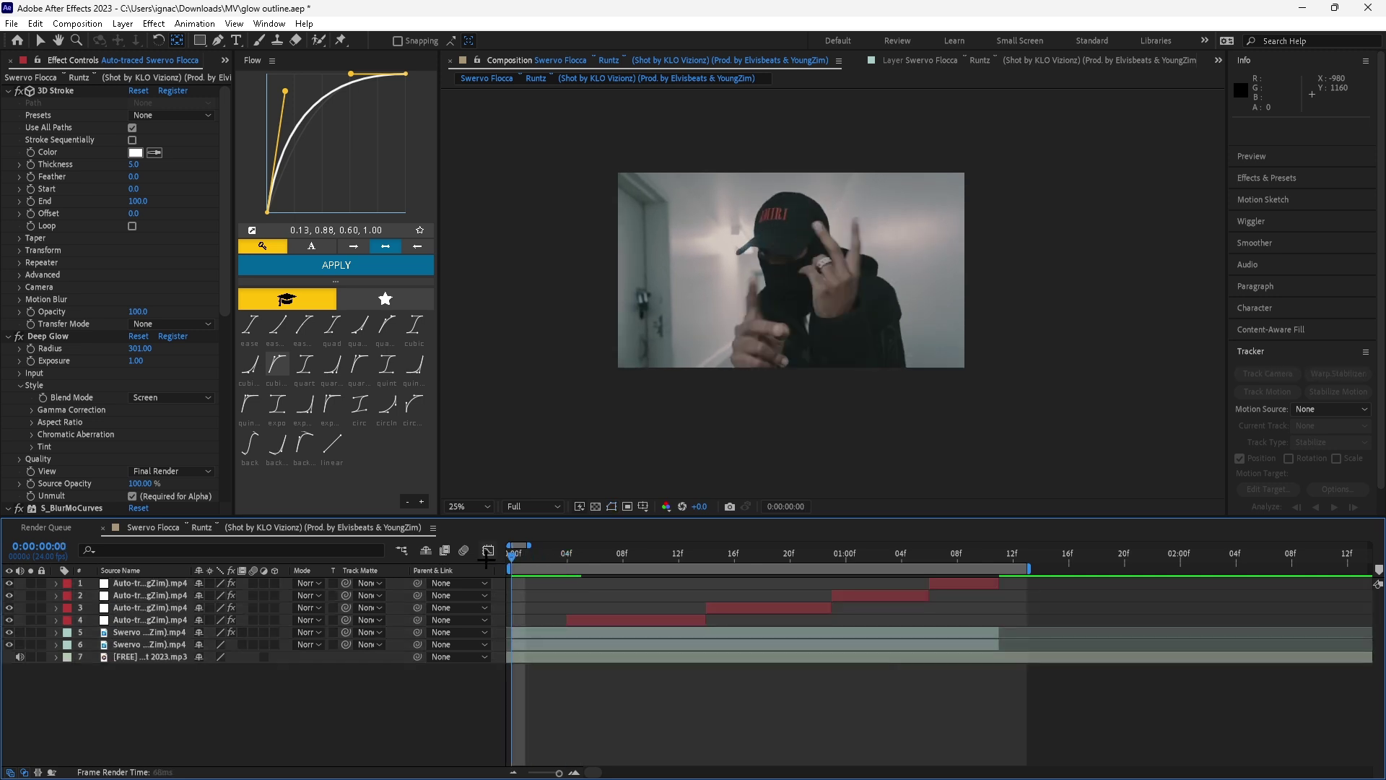
key(space)
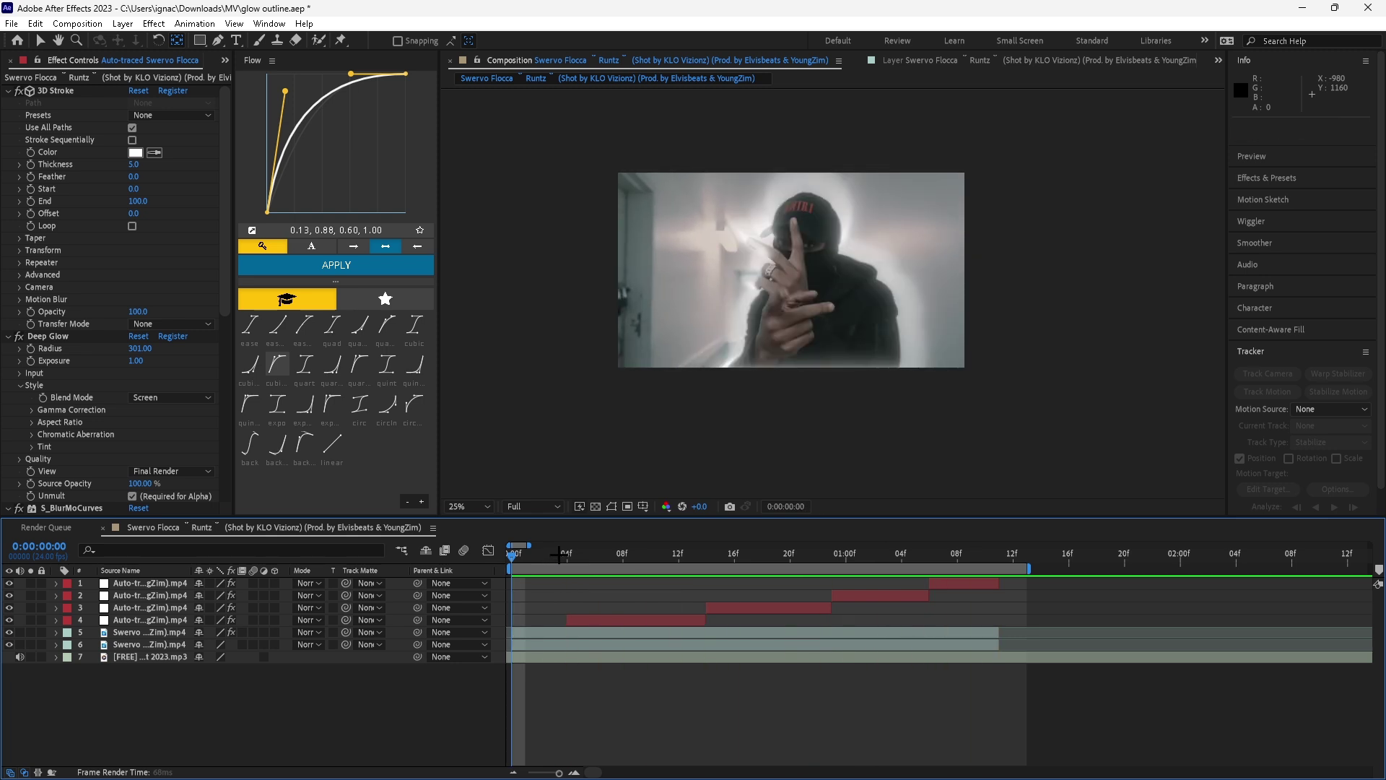
Step: Duplicate the four outline segments and group one set of four beneath the other, above the footage layers
click(567, 558)
click(711, 613)
drag(710, 613, 909, 581)
key(ctrl+d)
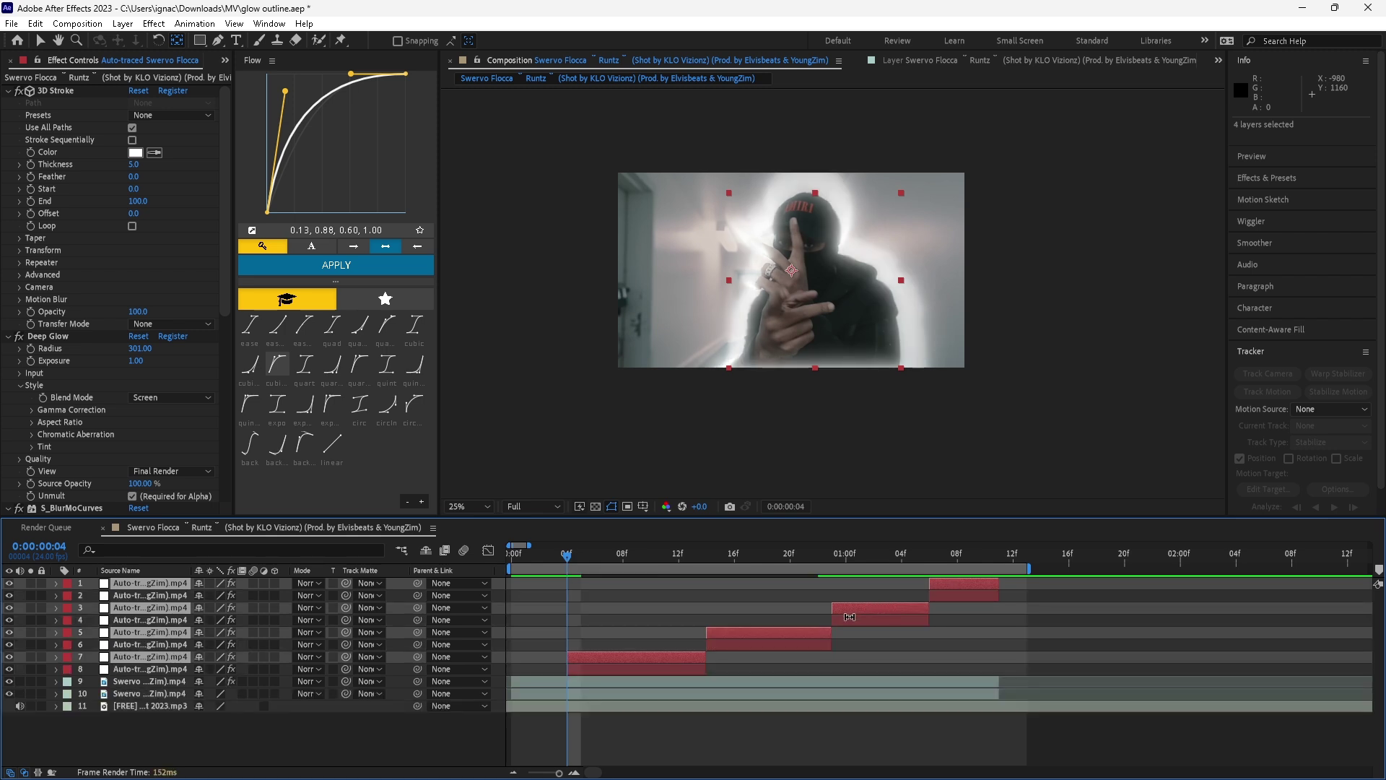
drag(176, 659, 299, 686)
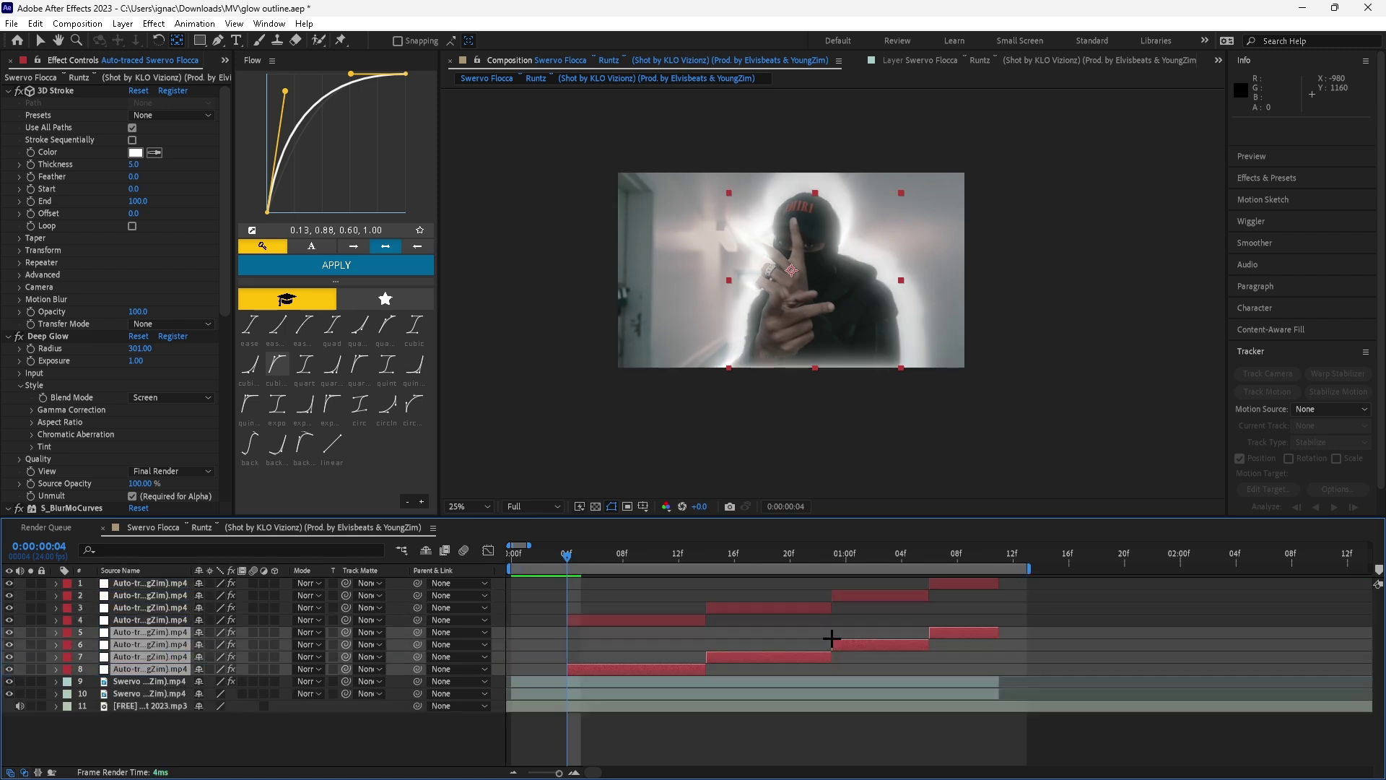
Step: Remove 3D Stroke, Deep Glow and S_BlurMoCurves from the first segment of the lower outline set
click(689, 665)
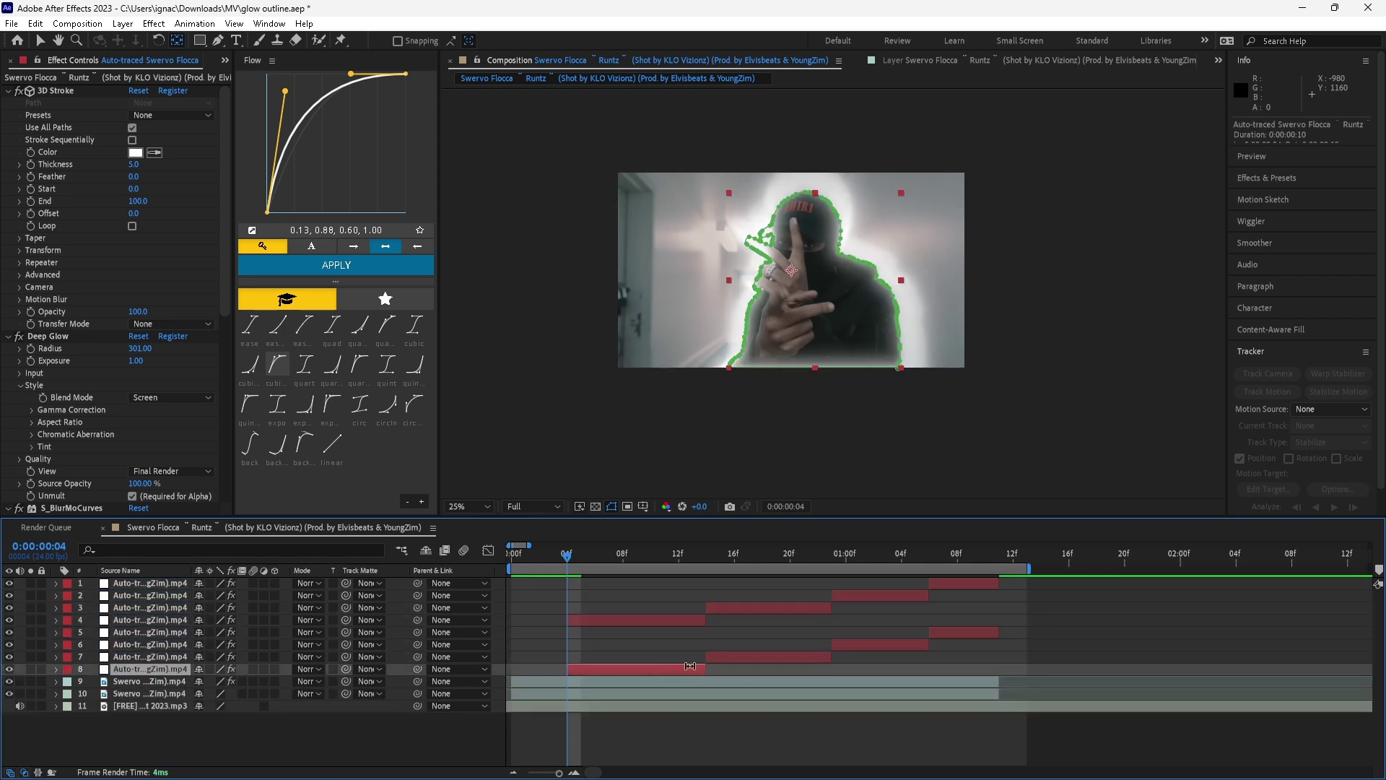
click(57, 336)
click(56, 90)
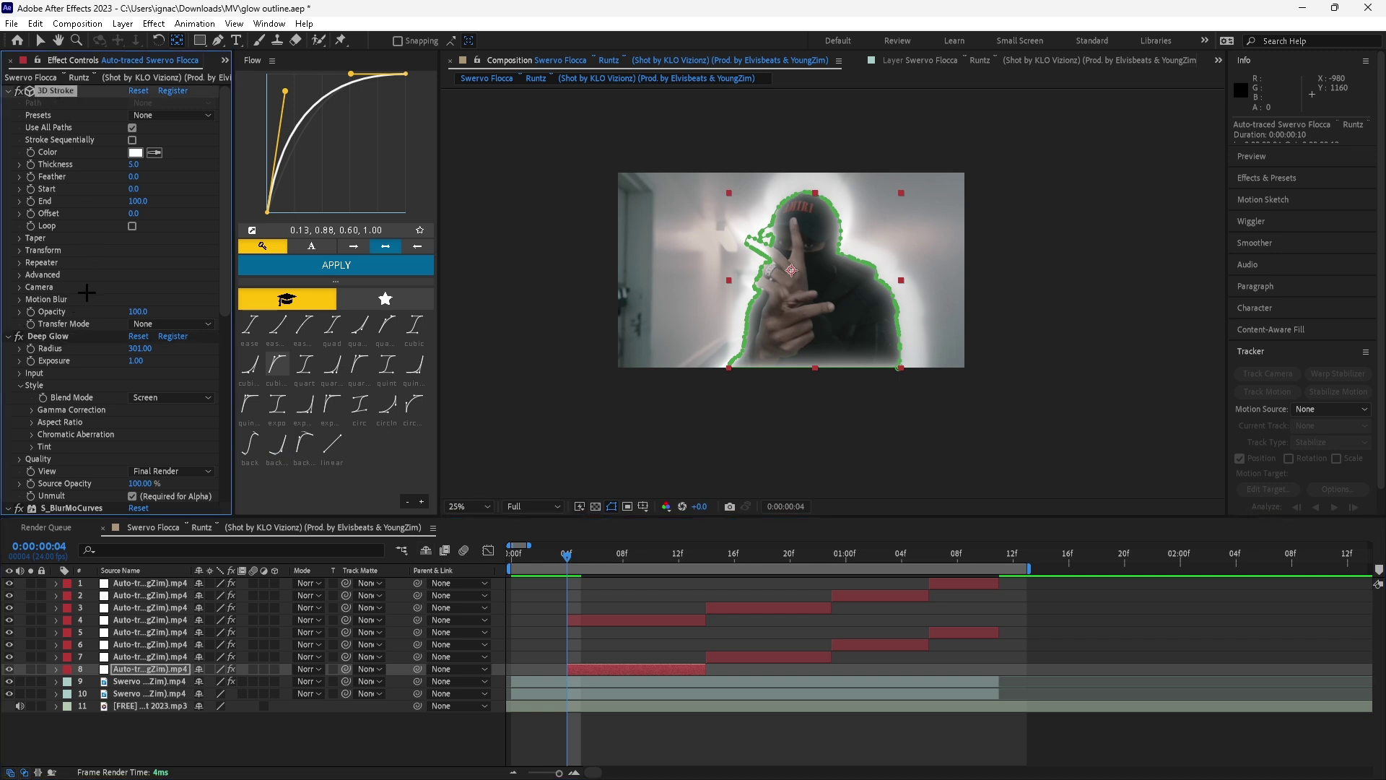
key(Delete)
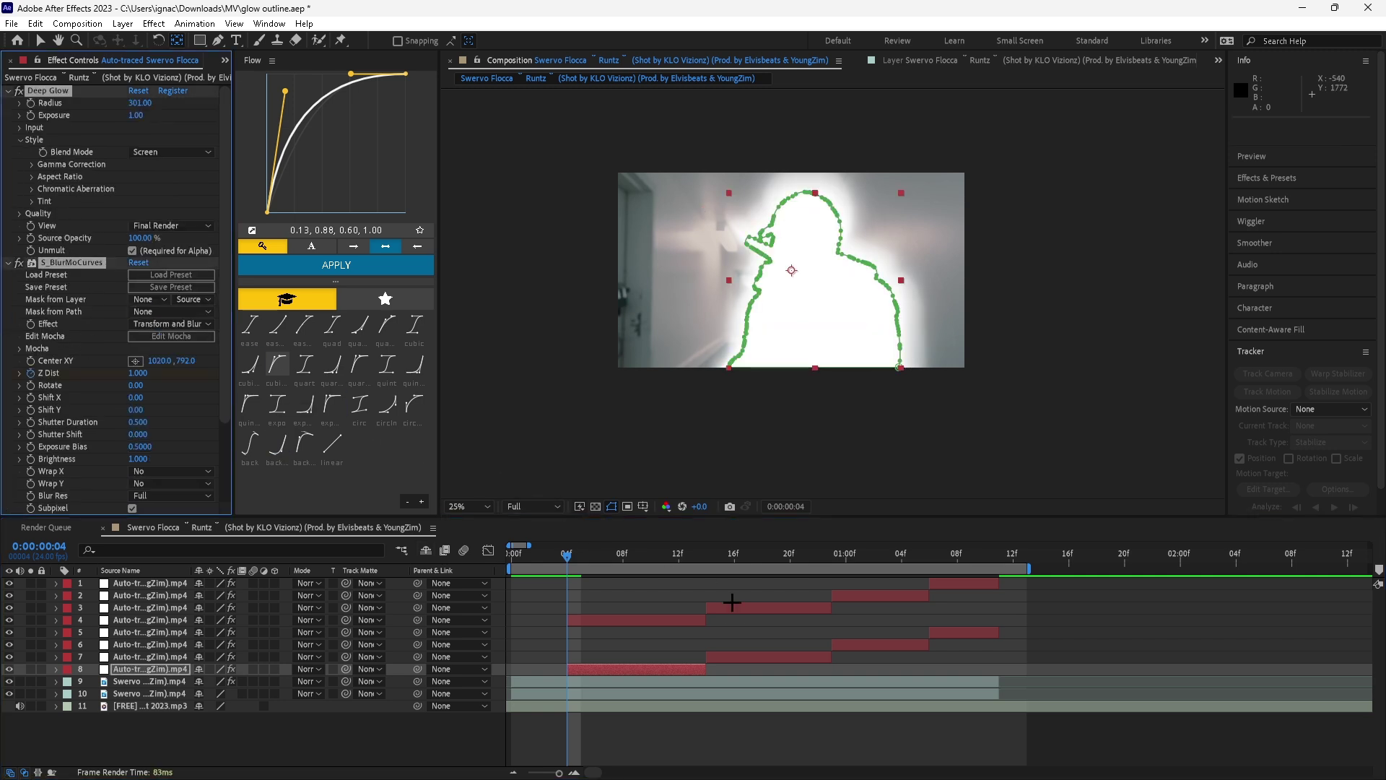
key(Delete)
Step: Delete the second, third and last segments of the lower outline set, keeping only the effect-free white silhouette
click(764, 659)
key(Delete)
click(894, 646)
key(Delete)
click(953, 633)
key(Delete)
click(93, 361)
key(ctrl+a)
key(Delete)
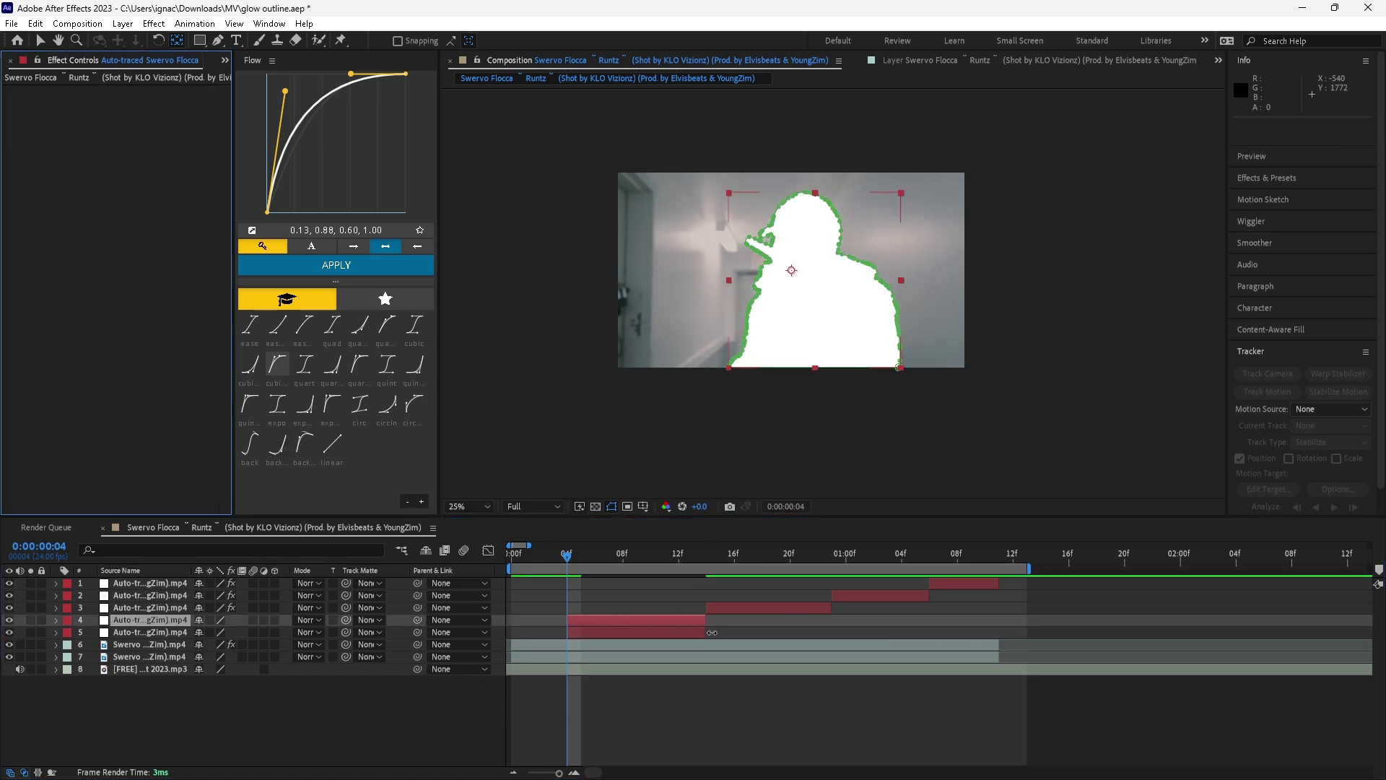
click(708, 632)
click(650, 620)
click(626, 633)
click(620, 620)
key(ctrl+v)
Step: Extend the white silhouette layer to the end of the footage and split it at 0:00:00:14, 0:00:00:23 and 0:00:01:06
click(643, 631)
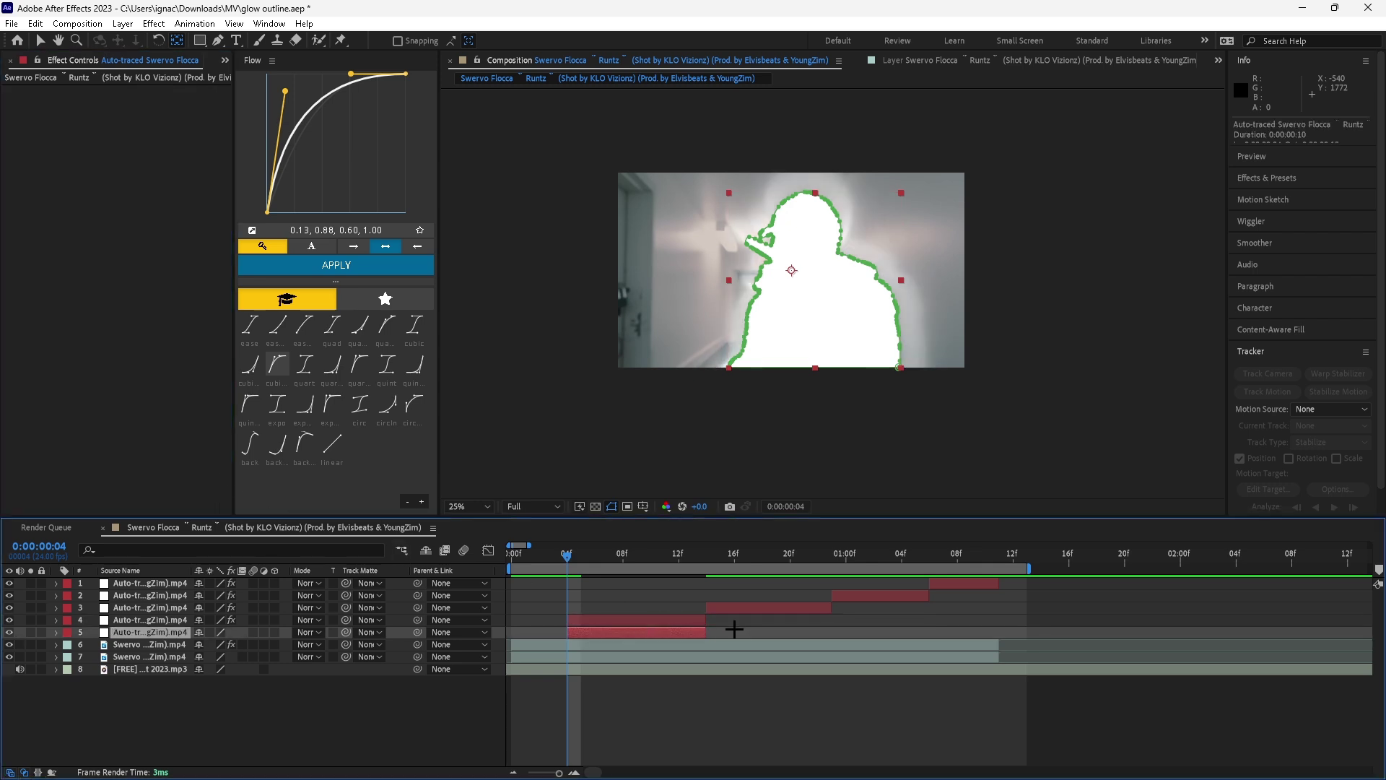
drag(722, 634, 1013, 674)
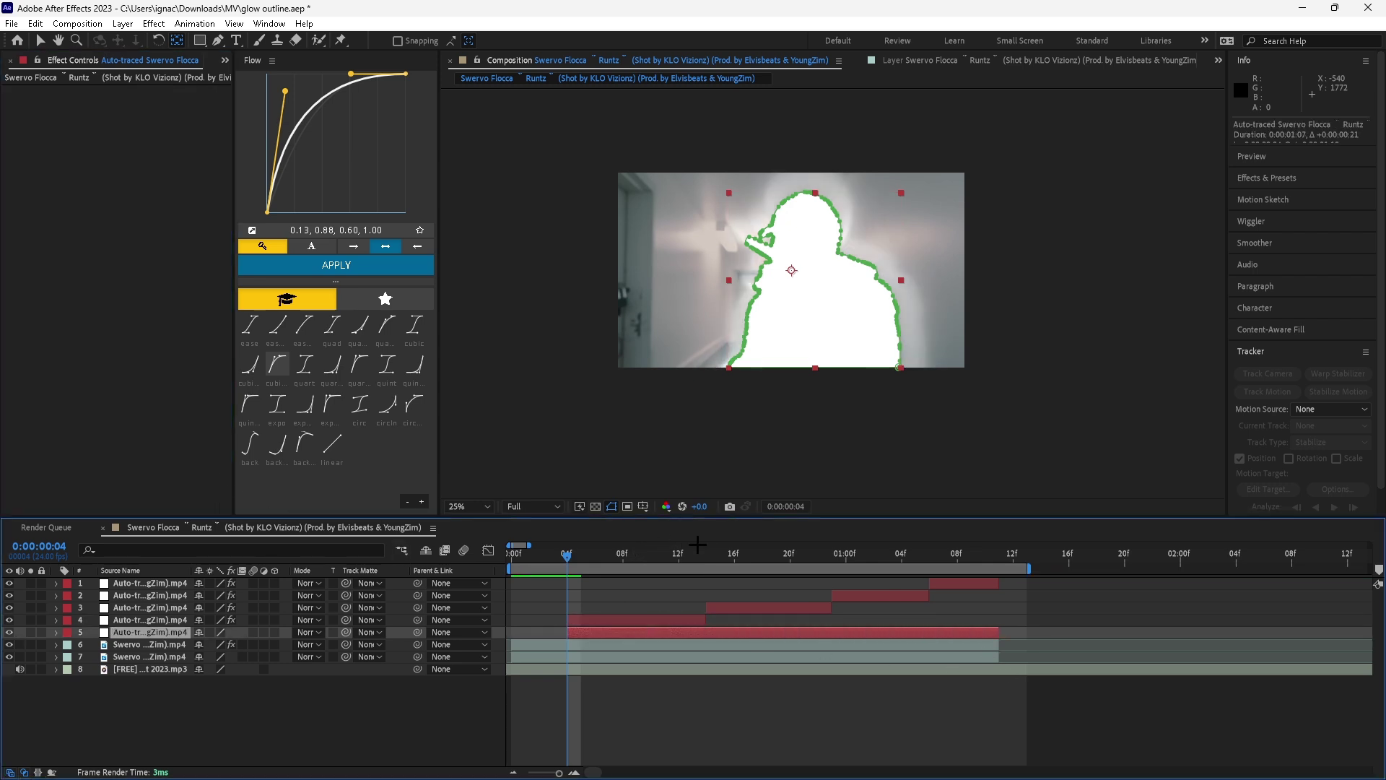
click(705, 544)
key(ctrl+shift+d)
click(832, 550)
key(ctrl+shift+d)
click(929, 556)
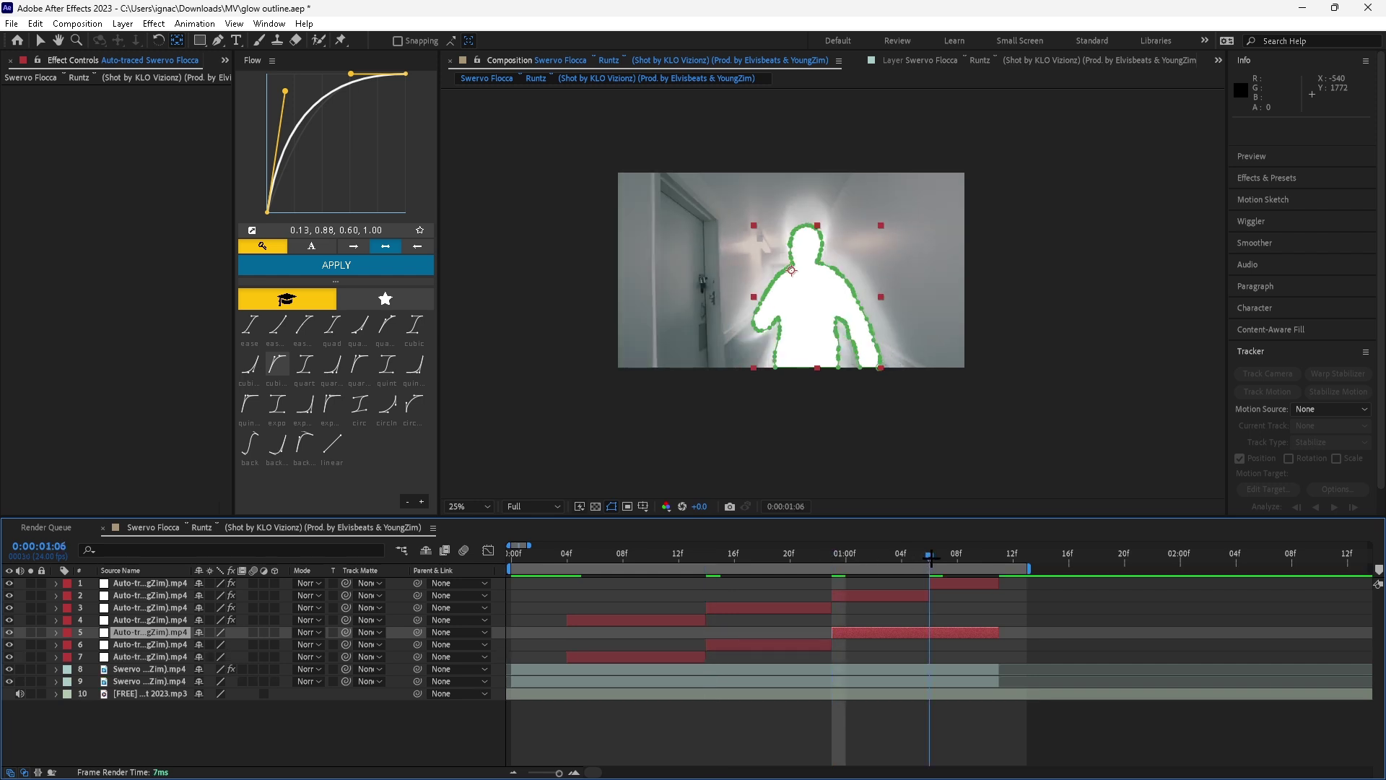
key(ctrl+shift+d)
Step: Add Deep Glow to the first white silhouette segment at 0:00:00:04 and set its Radius to 191
click(568, 555)
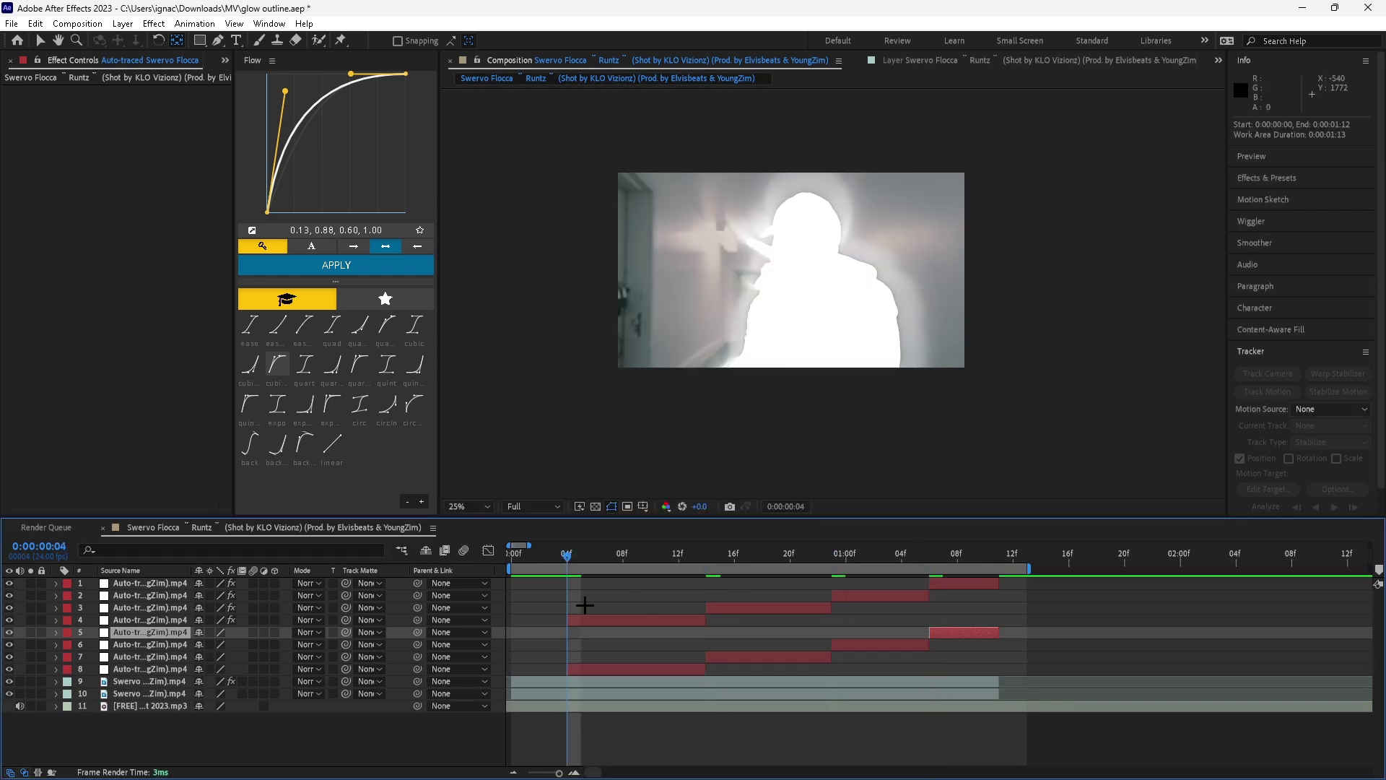
click(594, 678)
click(589, 667)
key(ctrl+space)
text(dee)
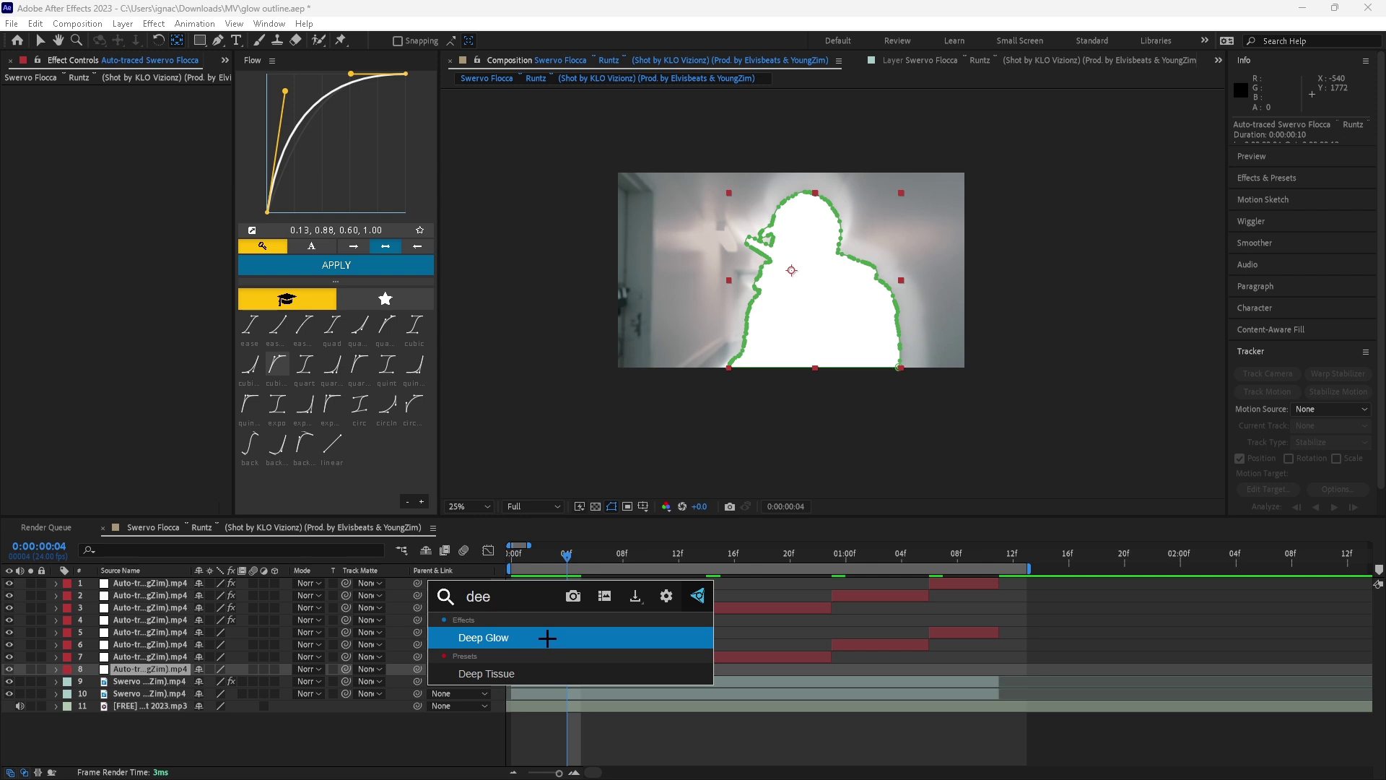
click(547, 638)
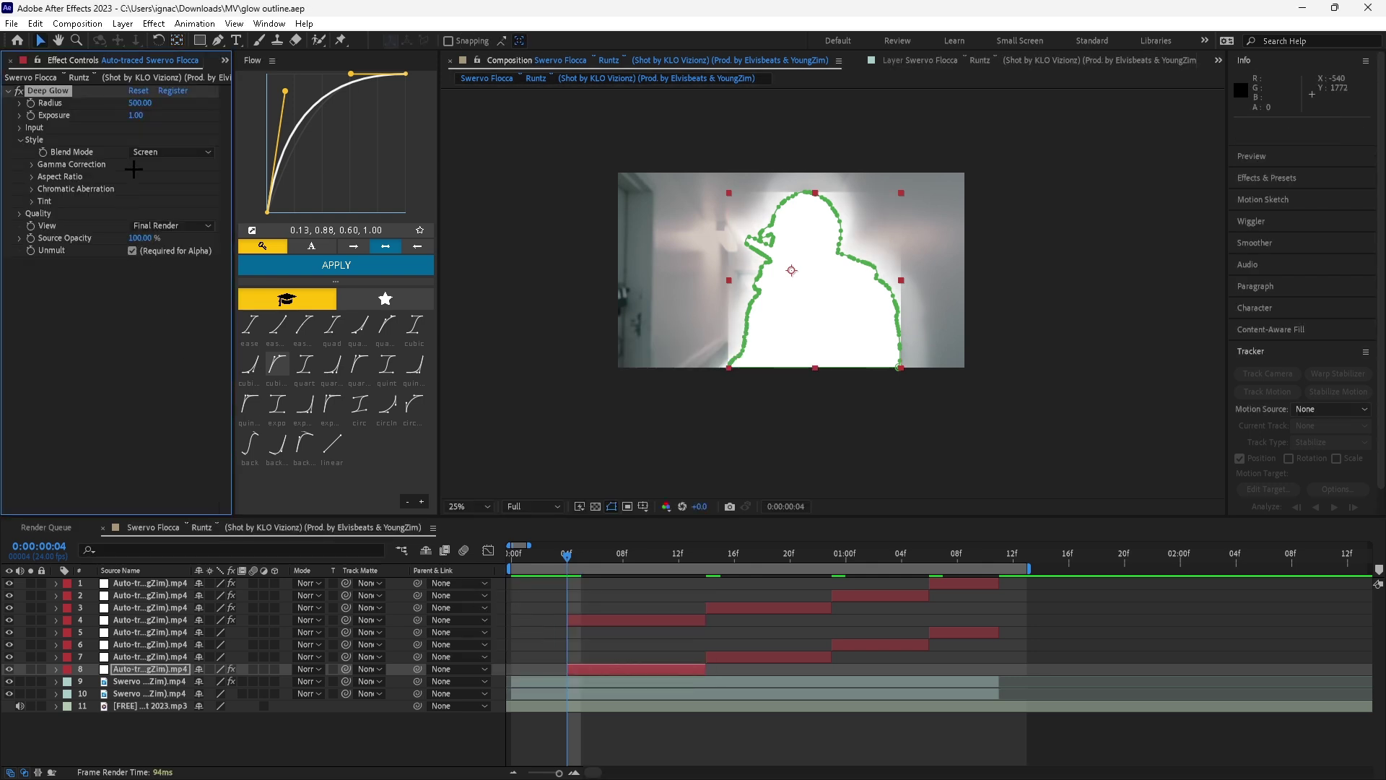
drag(13, 115, 3, 137)
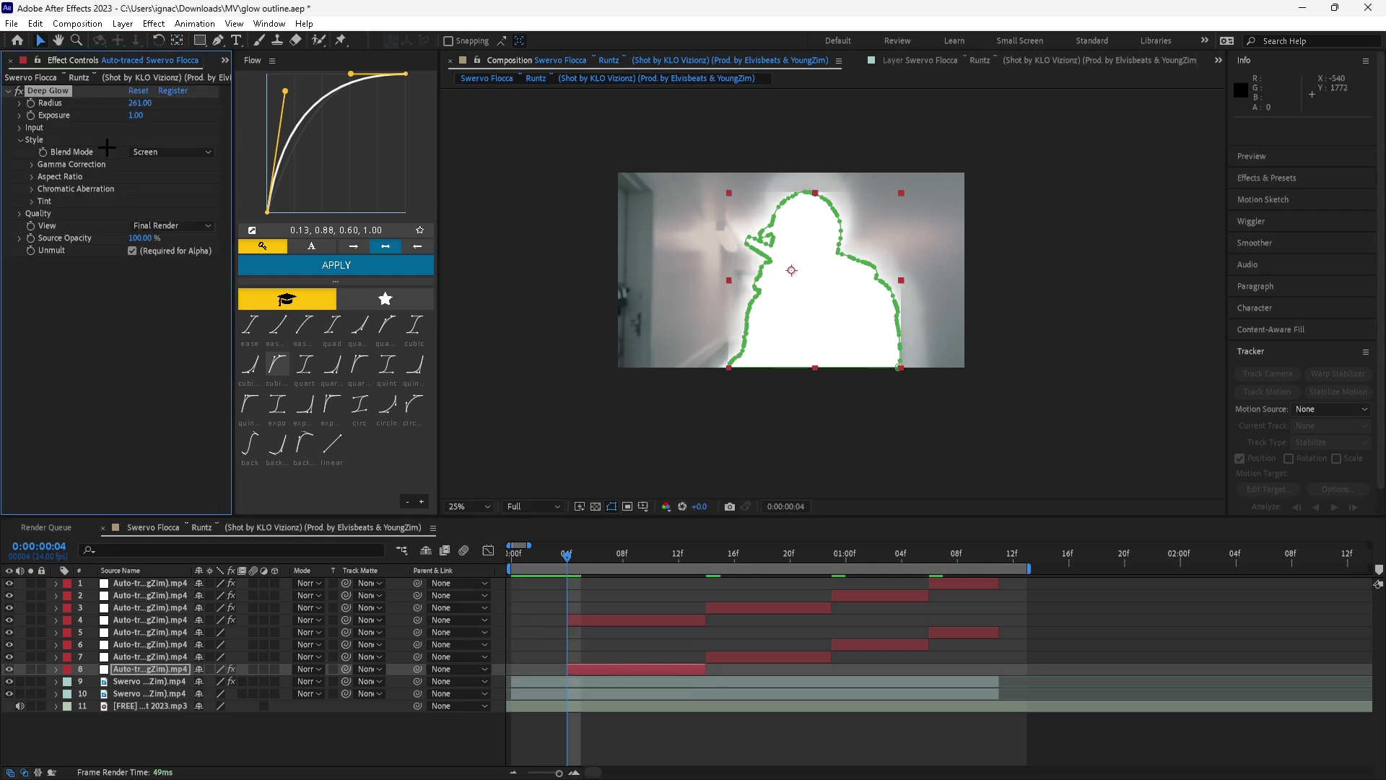
click(140, 101)
text(56)
key(Return)
Step: Keyframe the first silhouette segment's Opacity from 100% at 0:00:00:04 to 2% at 0:00:00:09
key(t)
click(92, 681)
key(Page_Down)
key(Page_Down)
key(Page_Down)
key(Page_Down)
key(Page_Down)
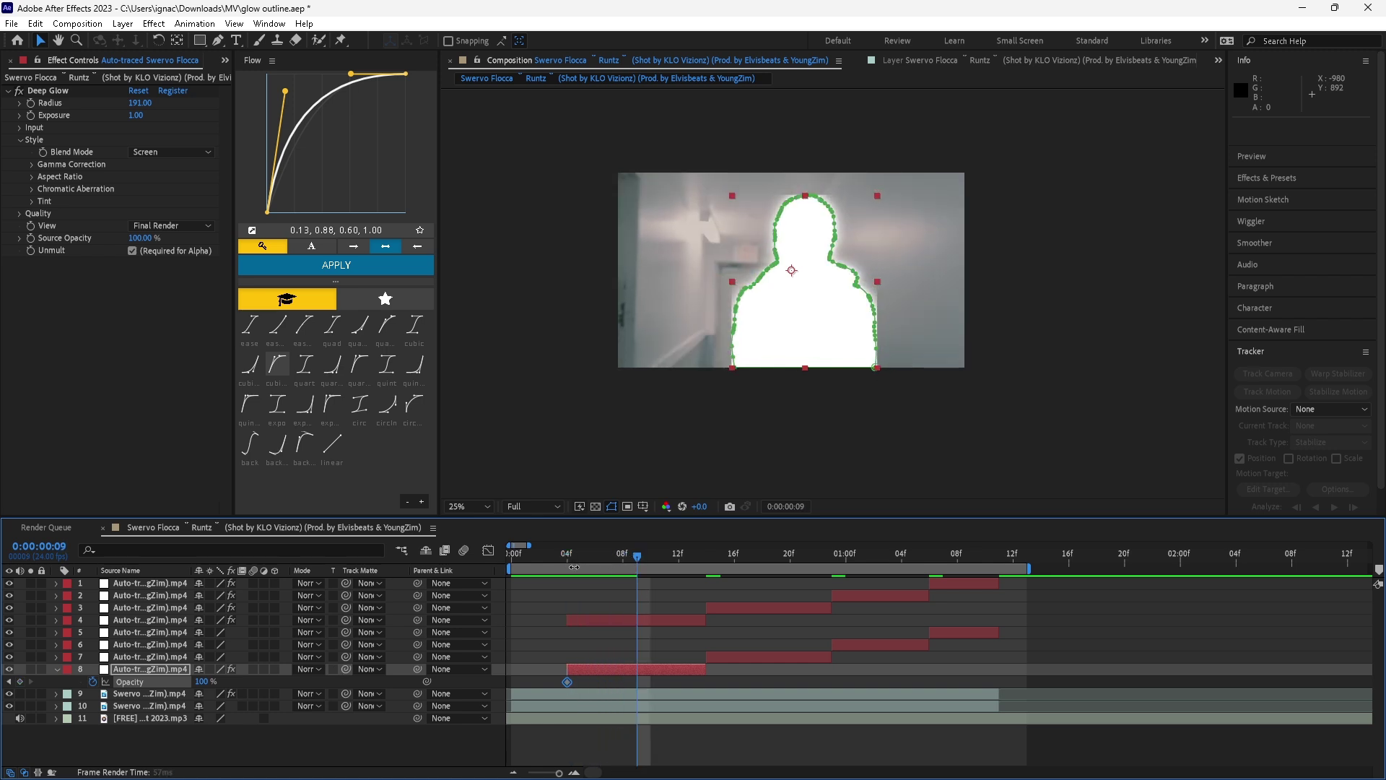
click(570, 619)
click(606, 668)
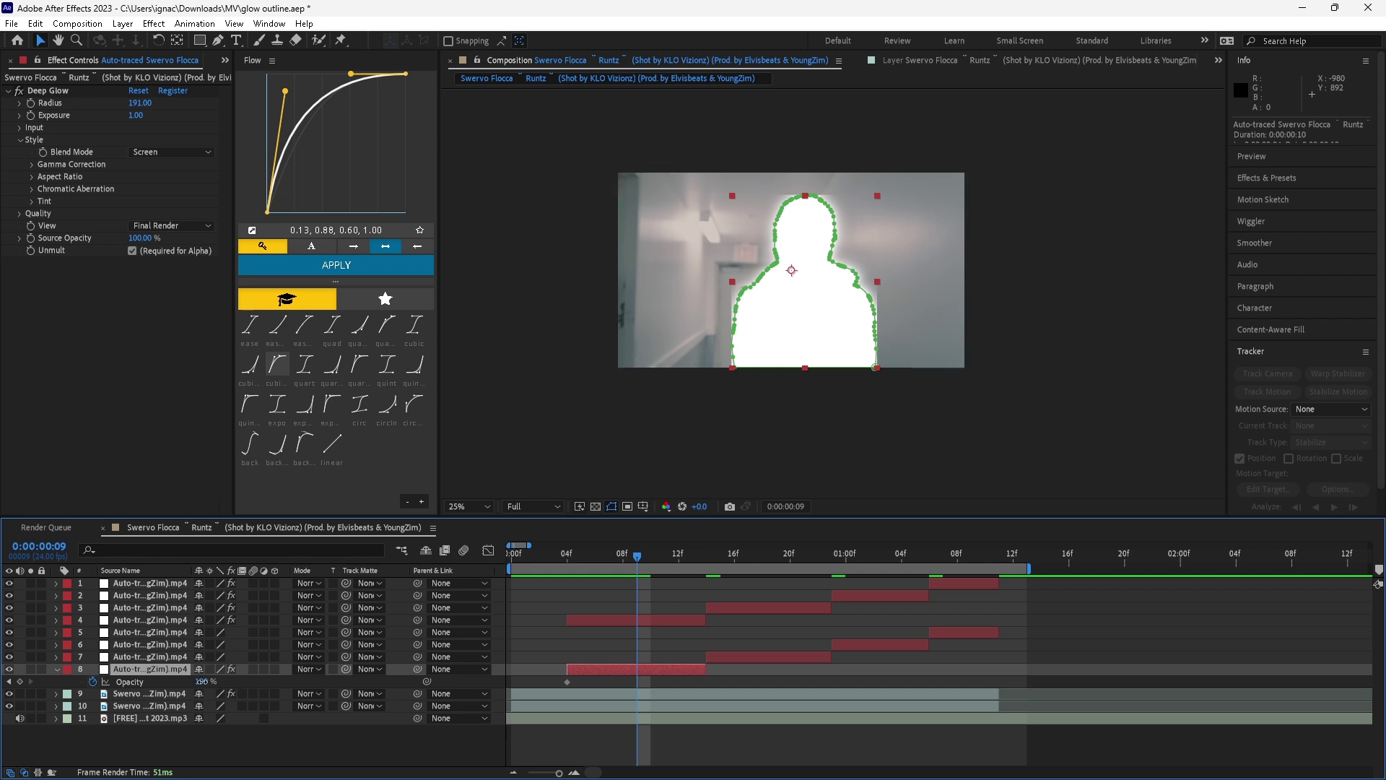
drag(195, 681, 4, 691)
Step: Copy the two Opacity keyframes to the second silhouette segment, starting at 0:00:00:14
drag(557, 676, 662, 706)
key(ctrl+c)
click(708, 554)
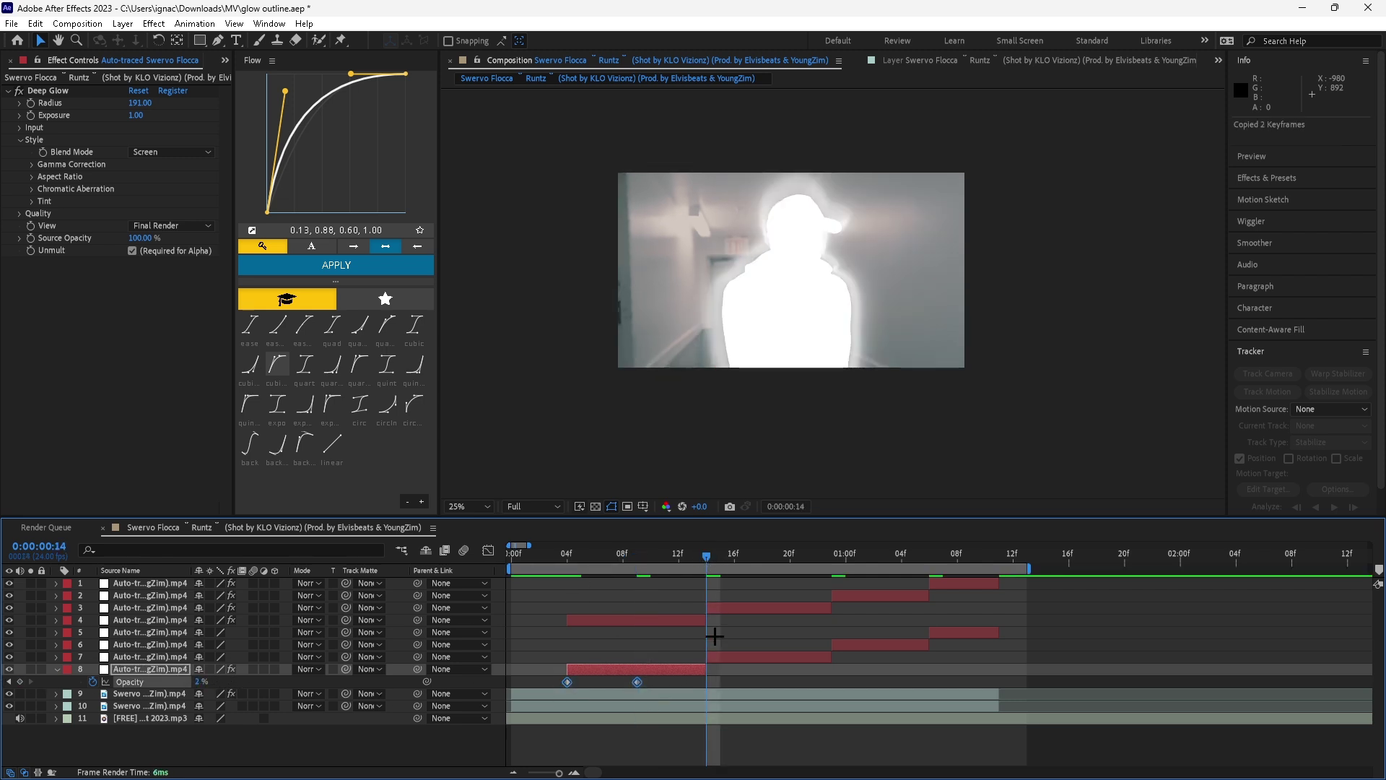
click(718, 656)
key(u)
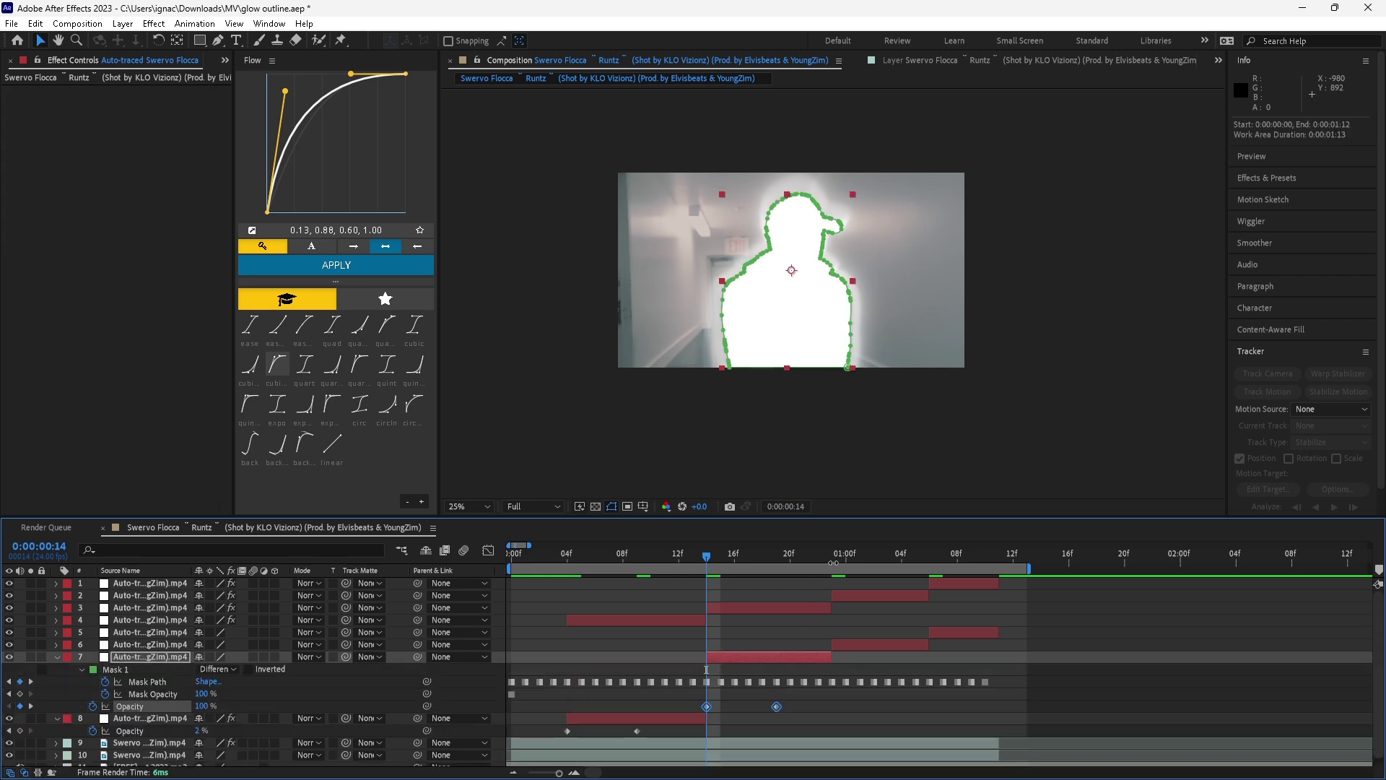
Step: Paste the Opacity fade onto the third silhouette segment at 0:00:00:23 and the last one at 0:00:01:06
click(834, 553)
click(854, 644)
key(ctrl+v)
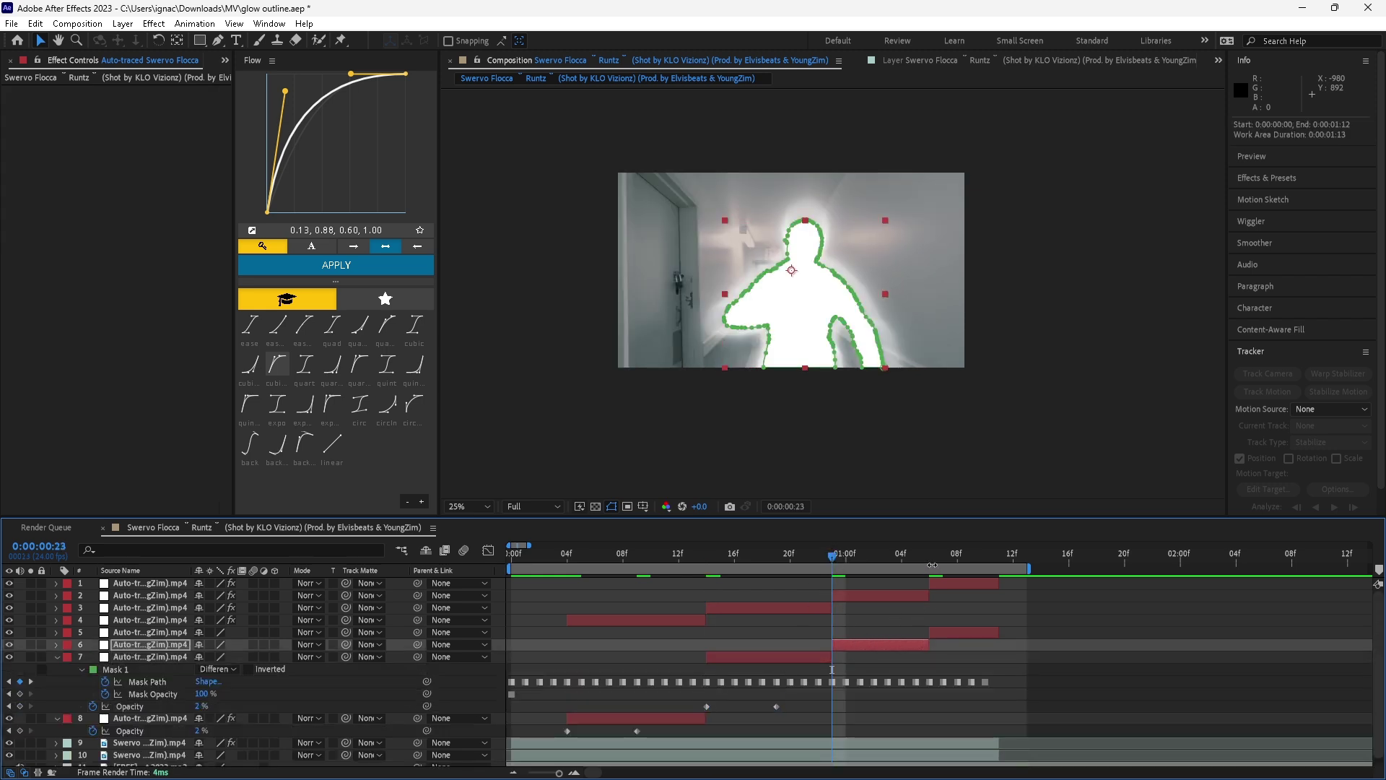
click(930, 555)
click(940, 632)
key(u)
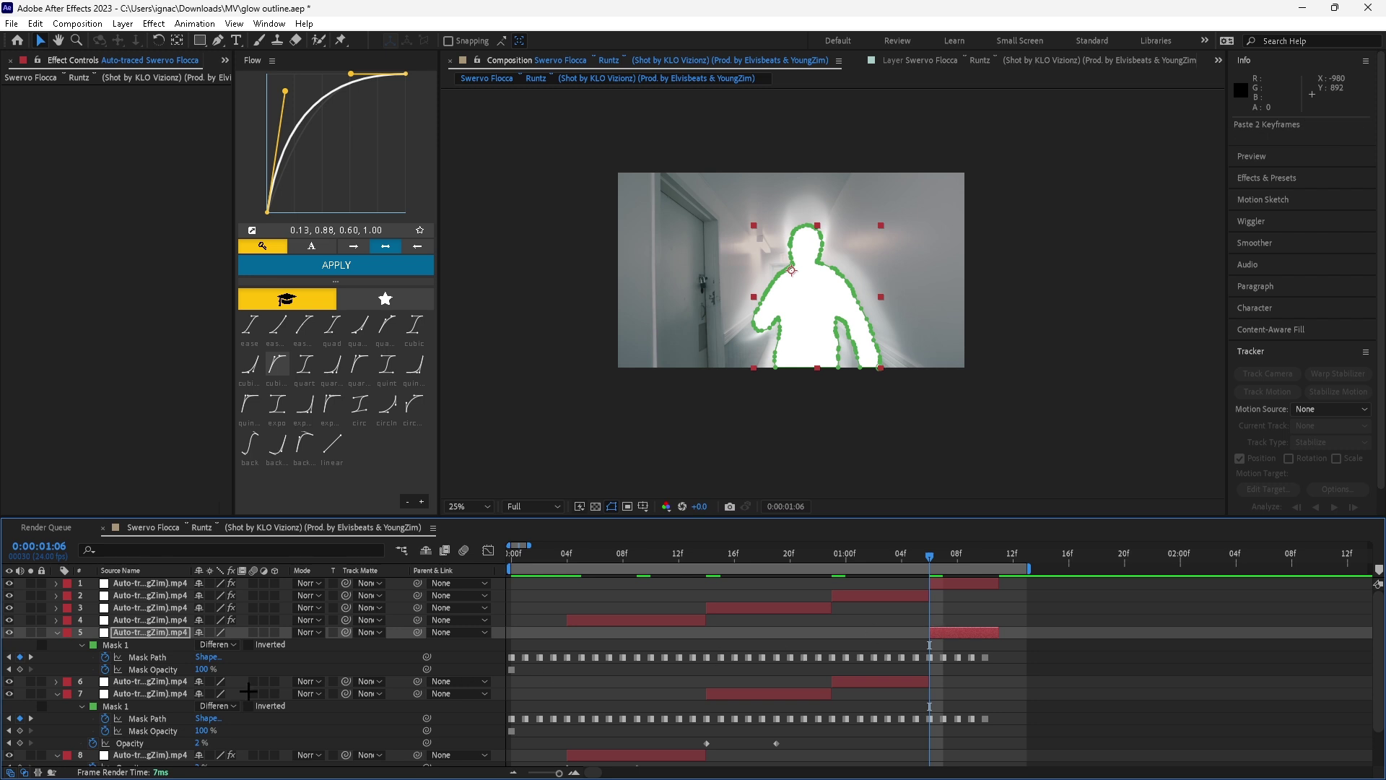
Step: Collapse all layer properties and preview the silhouette flashes from the start, stopping just after the first beat
click(61, 653)
key(ctrl+a)
key(u)
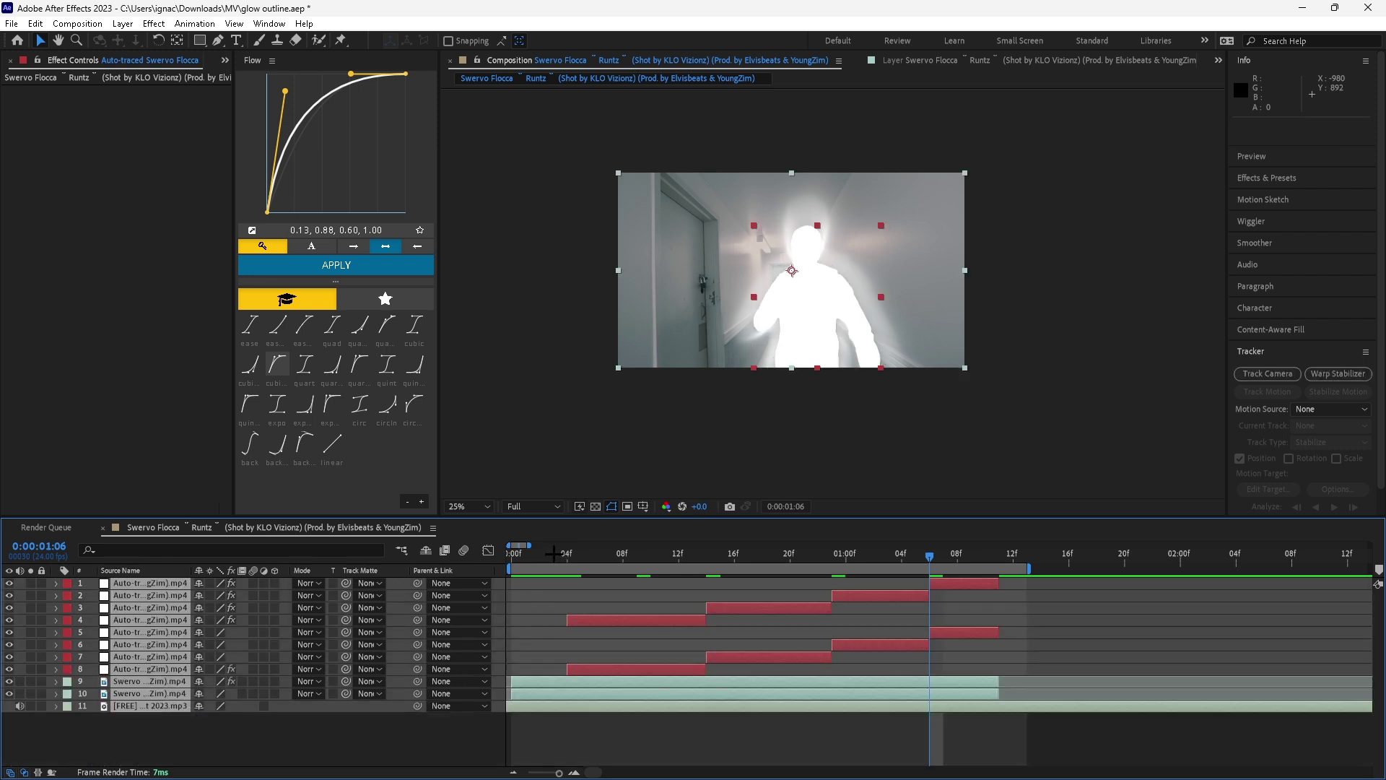
drag(550, 553, 554, 636)
click(575, 552)
click(615, 726)
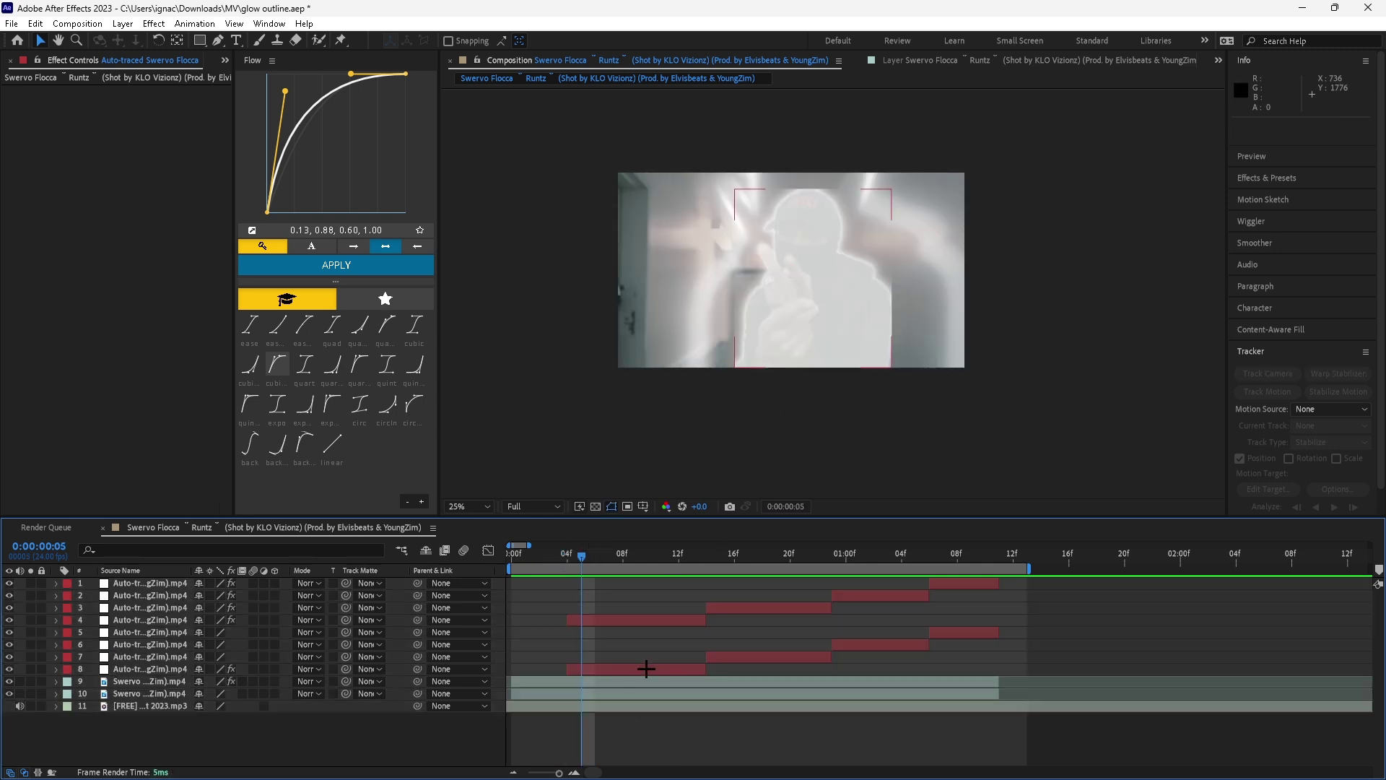
Step: Pre-compose the first silhouette segment, leaving all attributes in the current composition
click(643, 668)
click(112, 410)
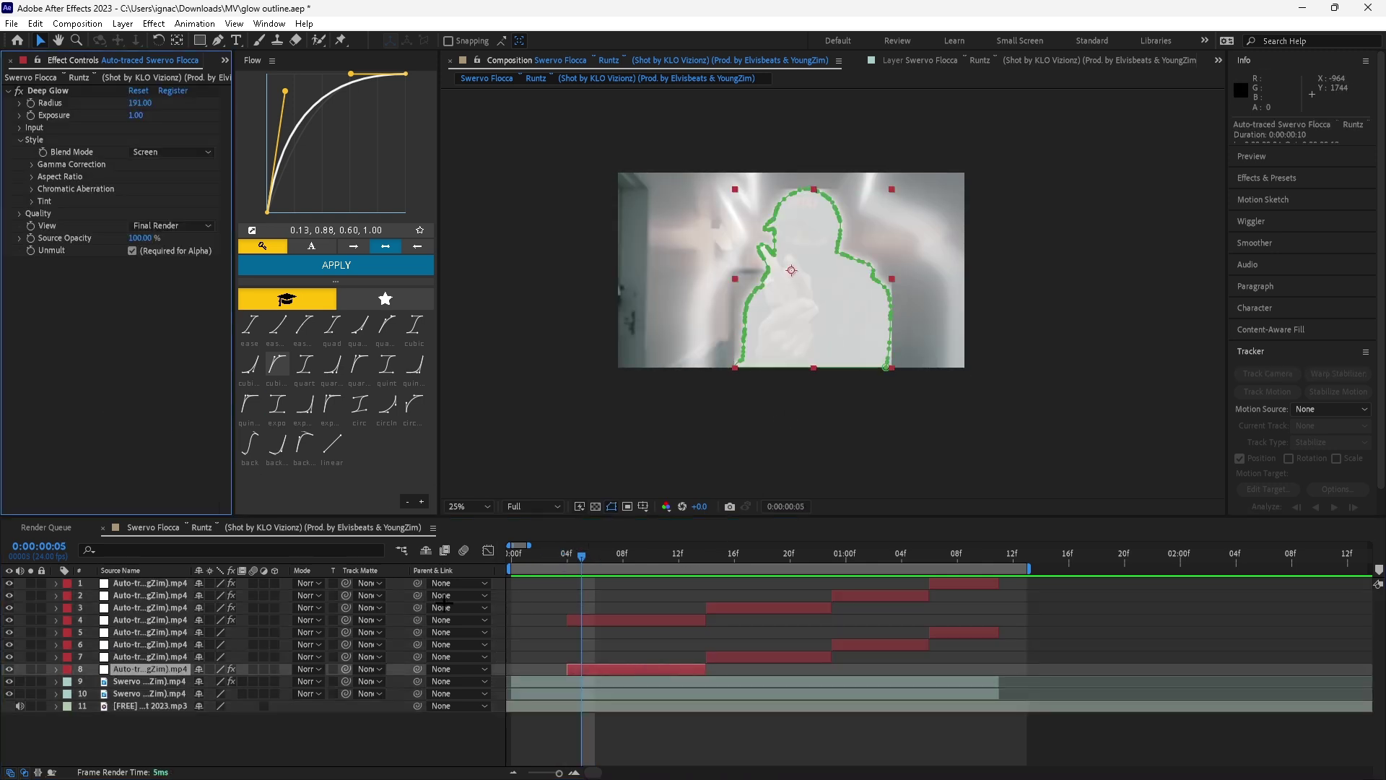
right_click(588, 666)
click(634, 566)
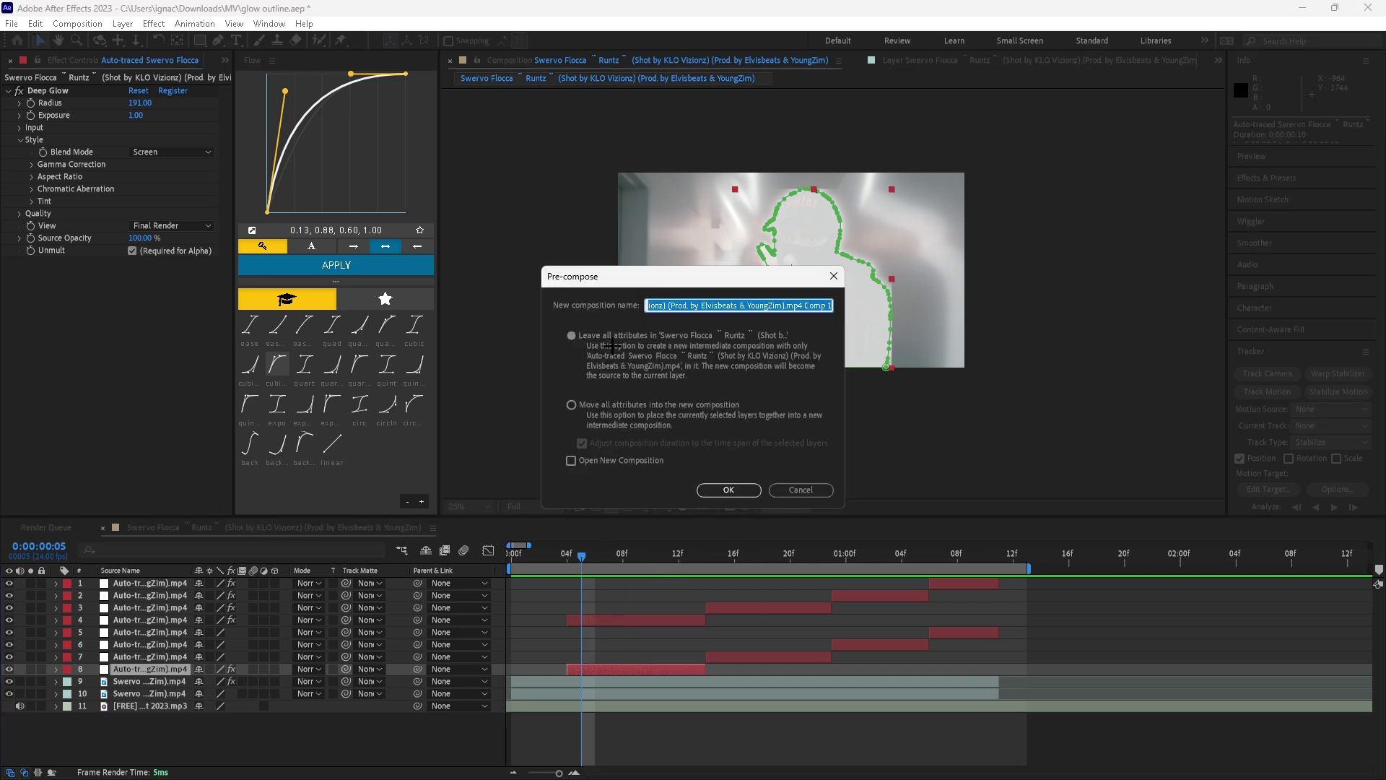
click(715, 491)
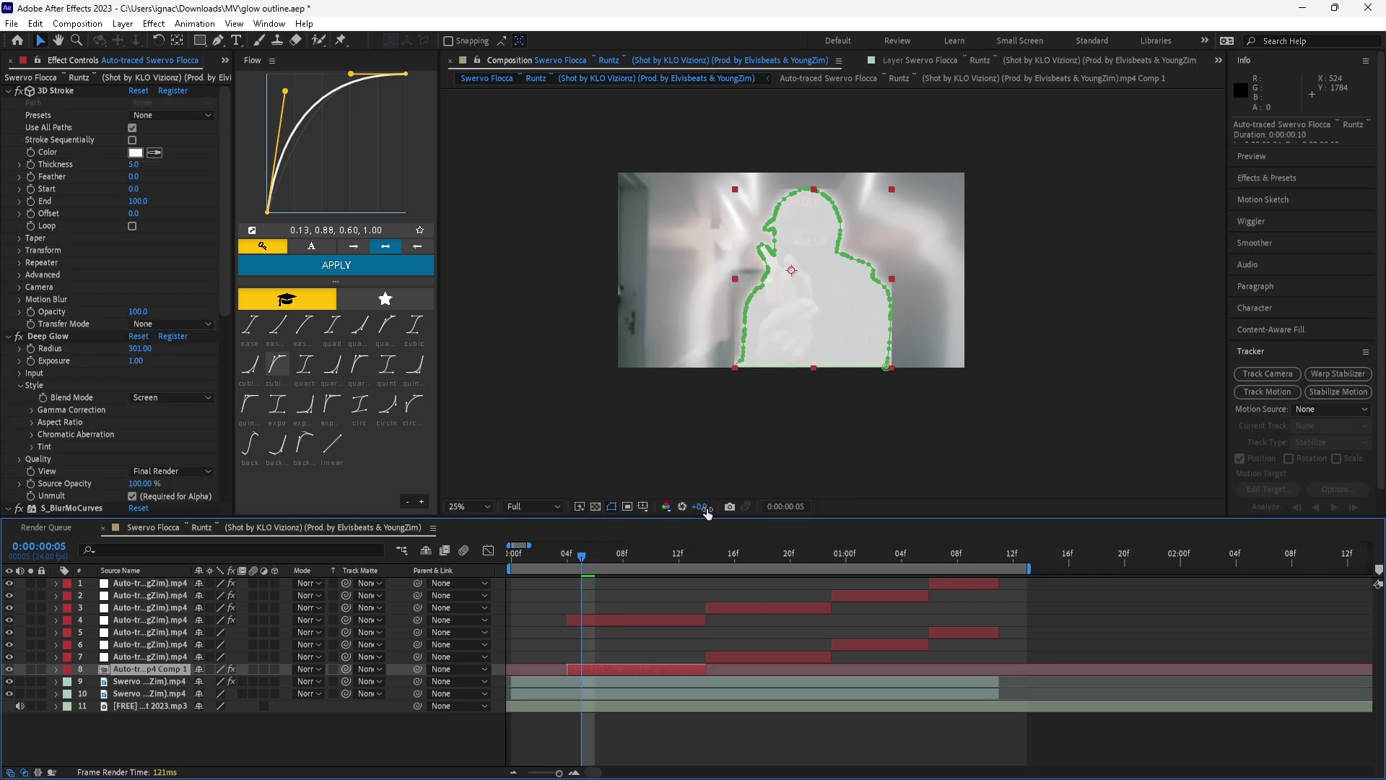
click(59, 338)
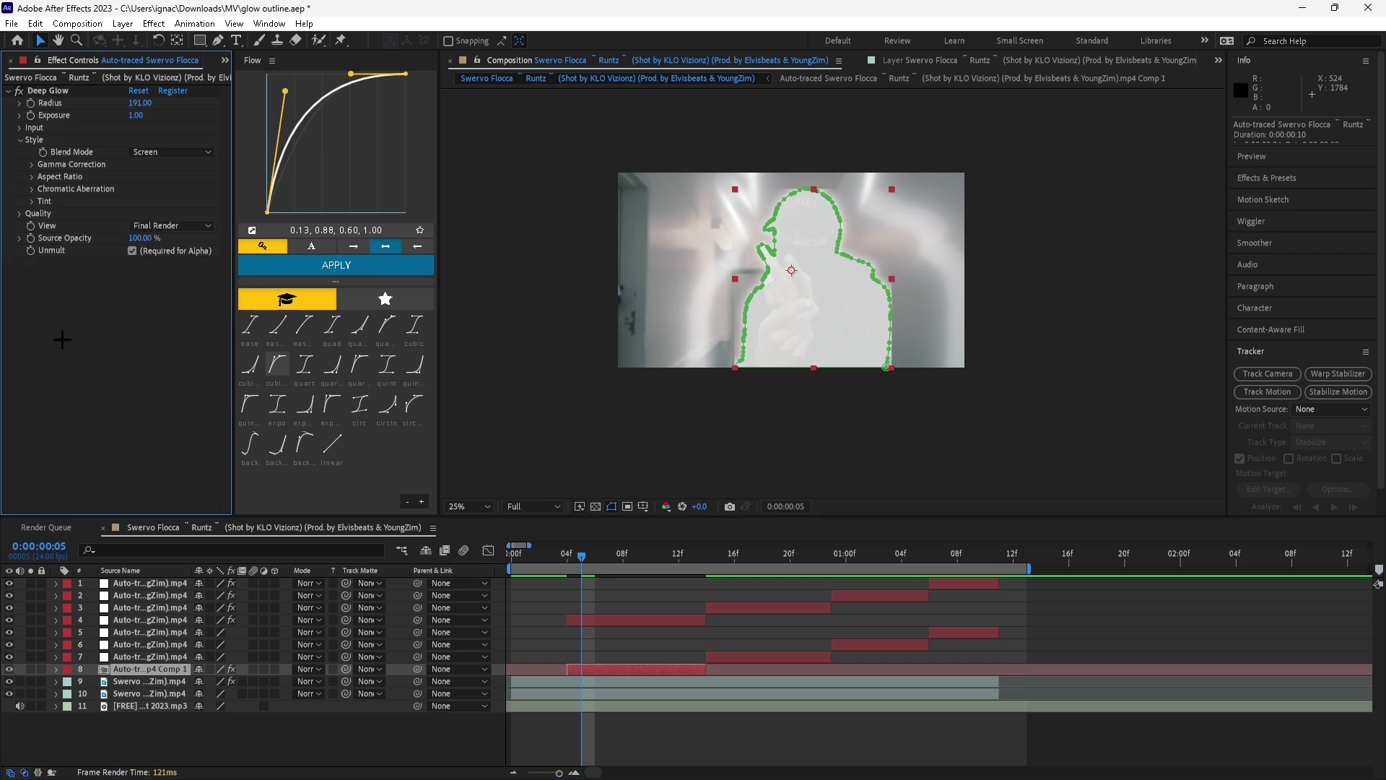
key(ctrl+a)
key(ctrl+x)
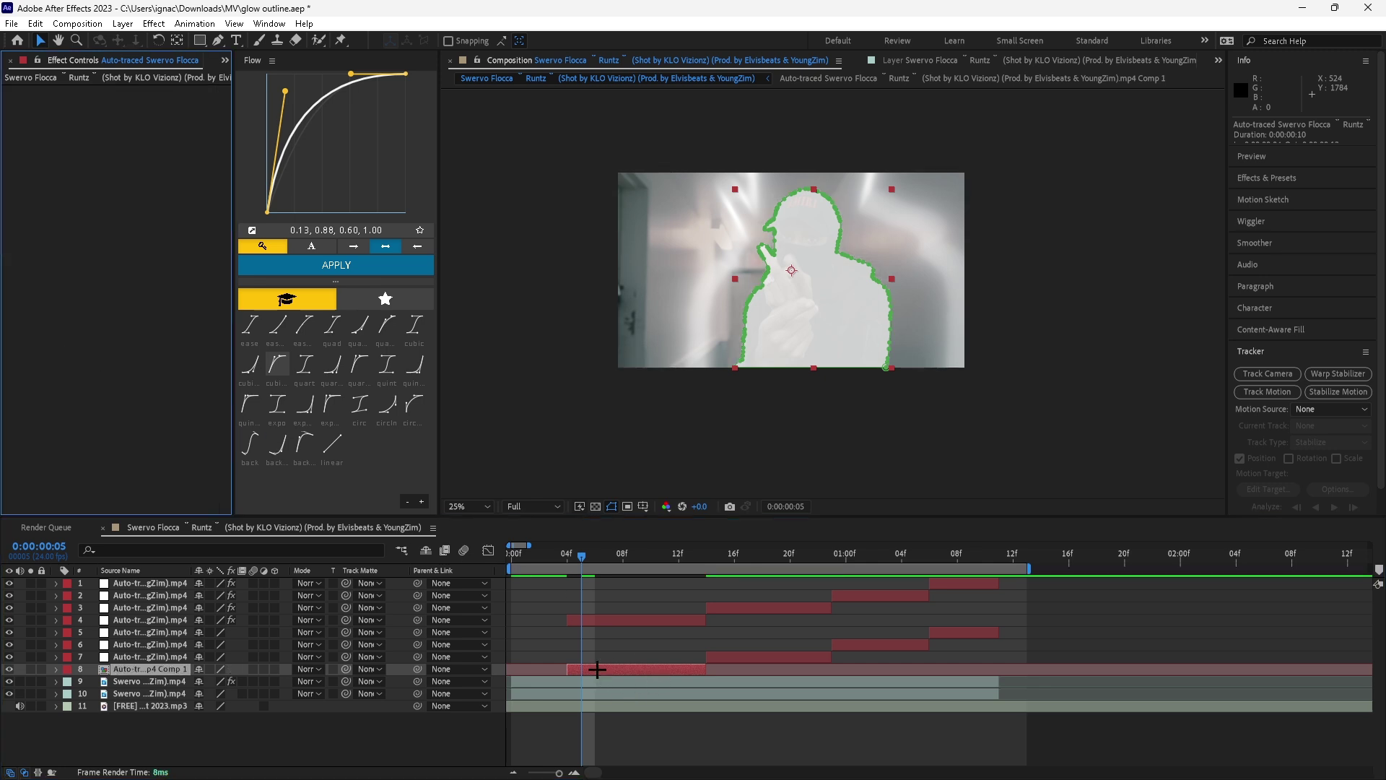
click(599, 669)
key(ctrl+v)
key(ctrl+v)
key(ctrl+z)
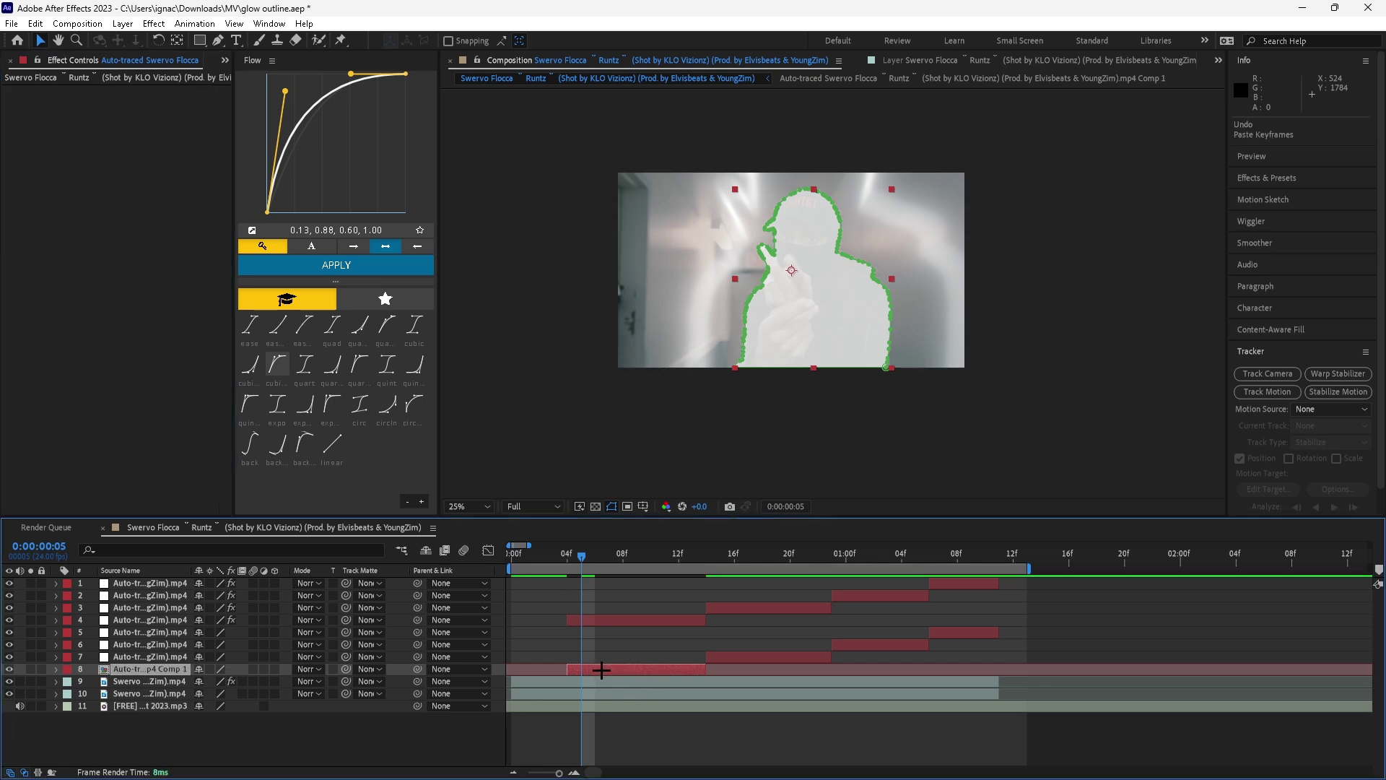
Step: Undo the first silhouette's pre-composition and cut Deep Glow from the restored segment
key(ctrl+z)
key(ctrl+z)
click(602, 670)
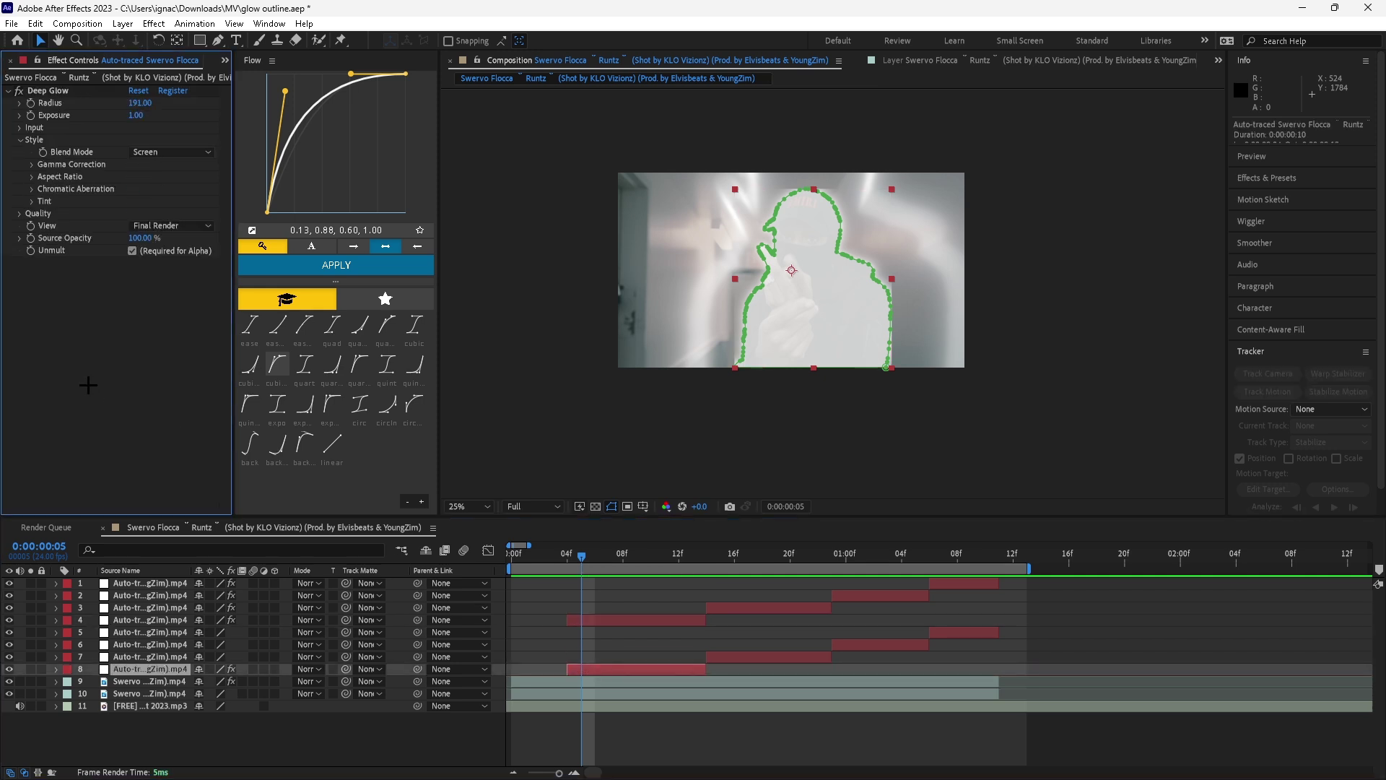
Step: Pre-compose the second silhouette segment, leaving all attributes in the current composition, and paste Deep Glow onto it at 0:00:00:14
click(643, 658)
right_click(664, 658)
click(750, 567)
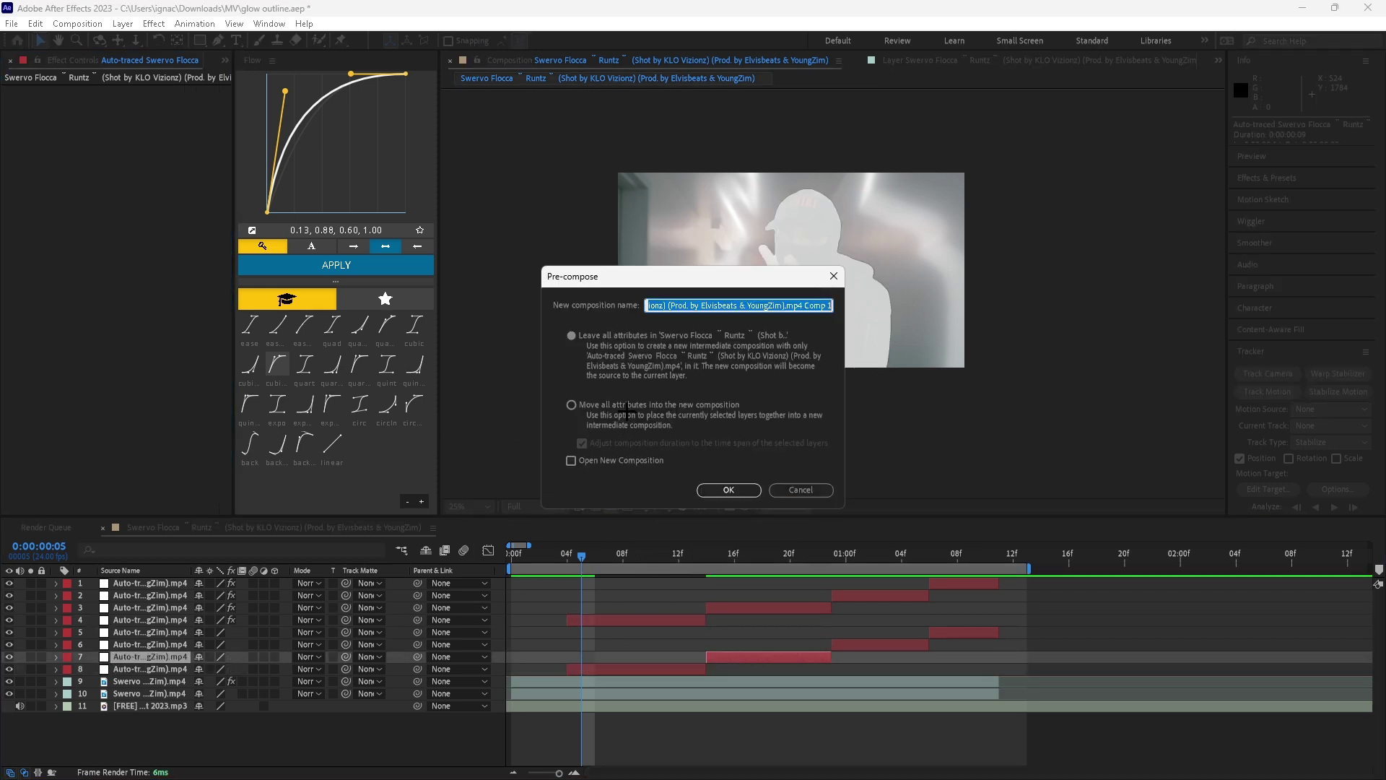
click(720, 489)
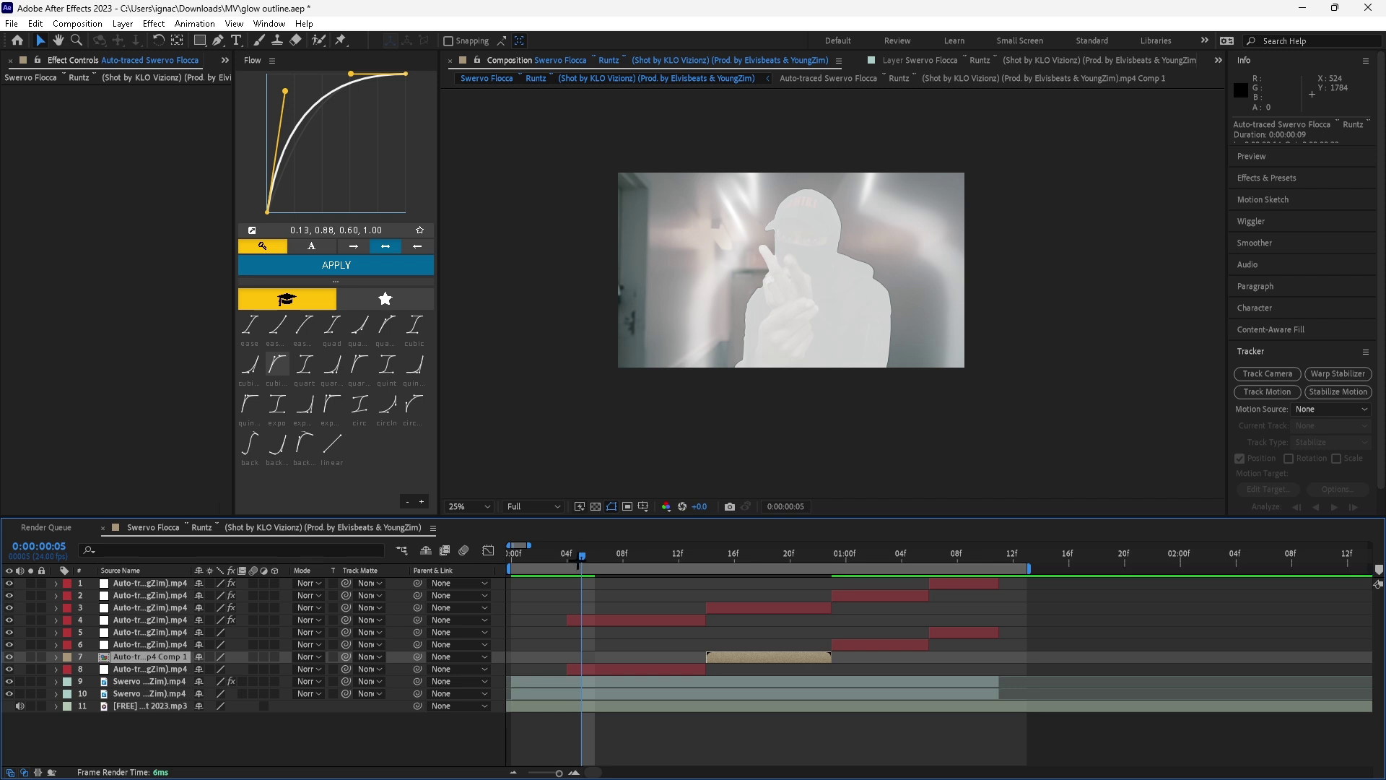
click(706, 554)
key(ctrl+v)
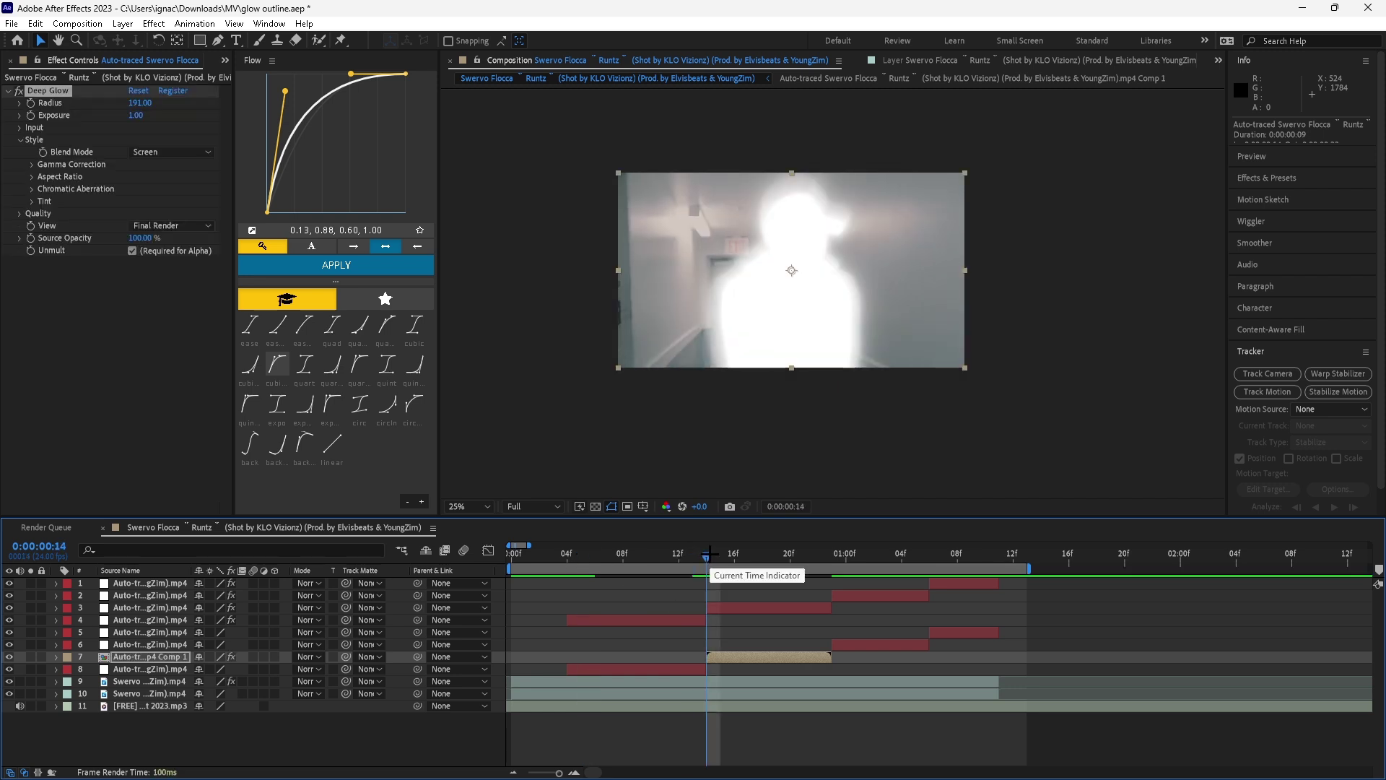
click(752, 656)
Step: Pre-compose the first silhouette segment starting at 0:00:00:04 and paste Deep Glow onto the resulting composition layer
click(569, 555)
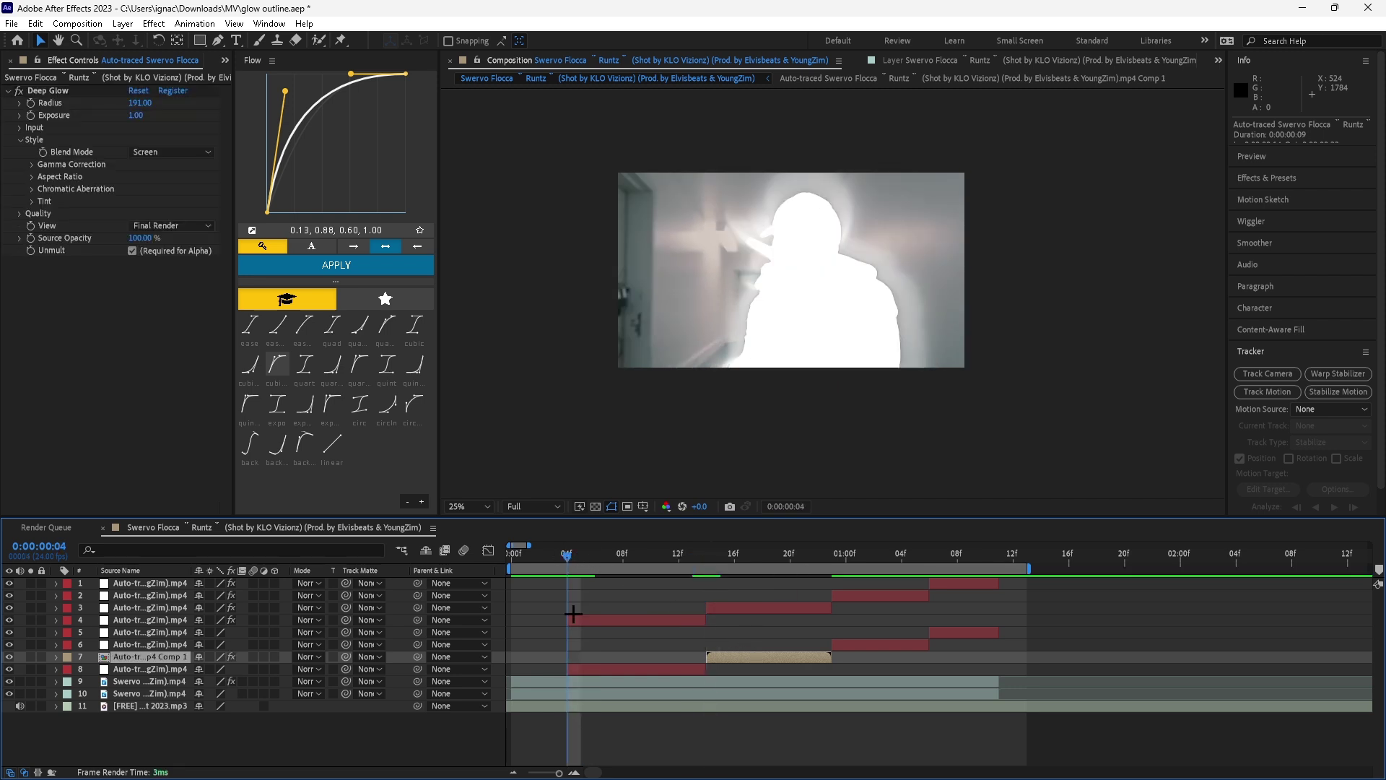
click(592, 665)
right_click(591, 665)
click(646, 555)
click(728, 489)
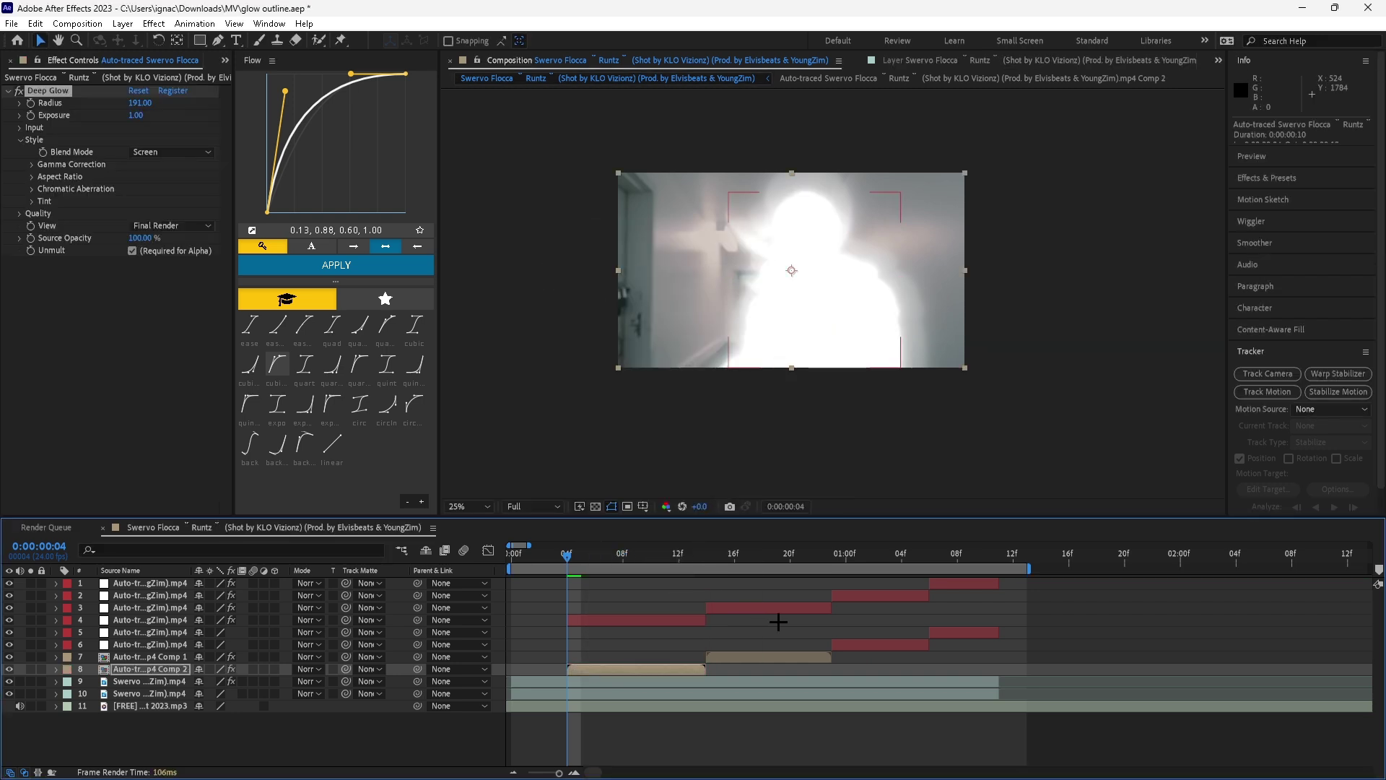
Step: Pre-compose the third silhouette segment starting at 0:00:00:23 and paste Deep Glow onto the resulting layer
click(831, 555)
right_click(856, 643)
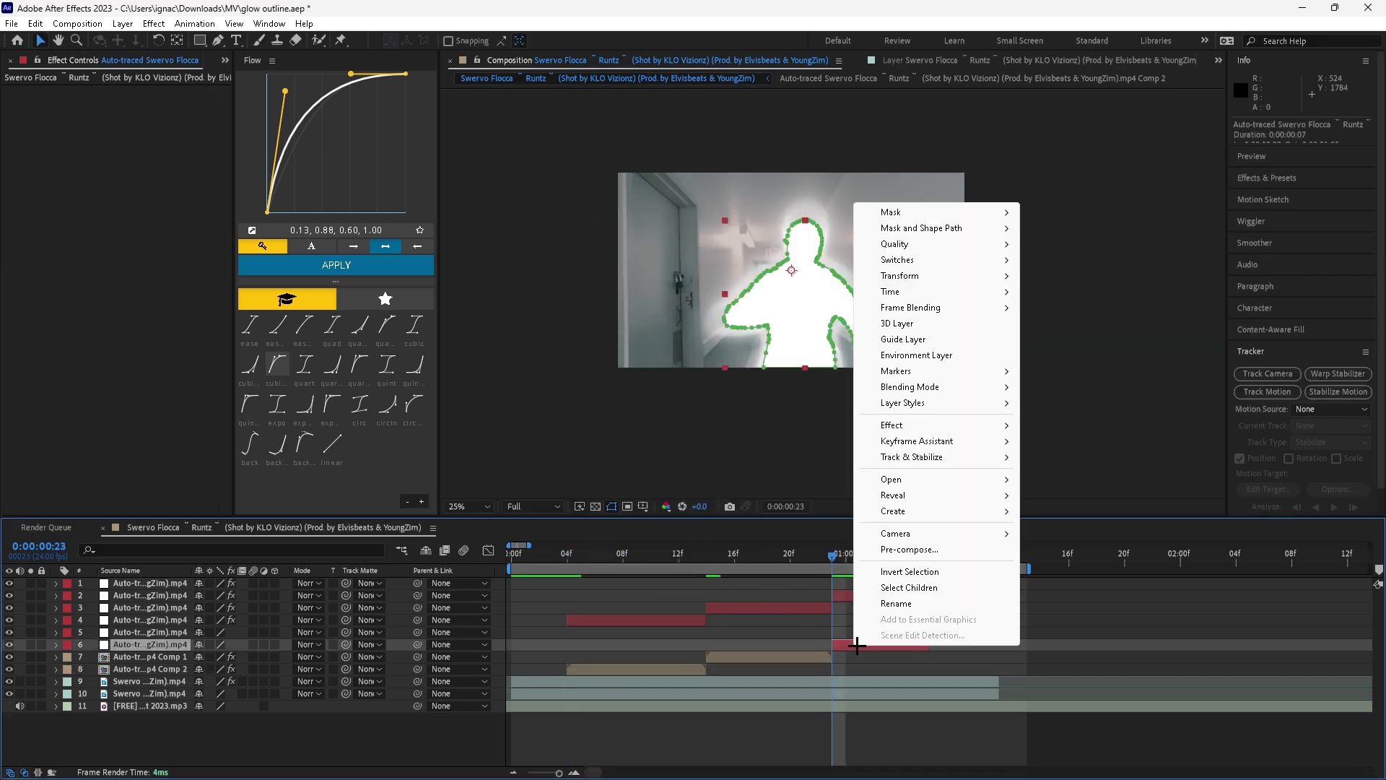
click(912, 545)
click(729, 489)
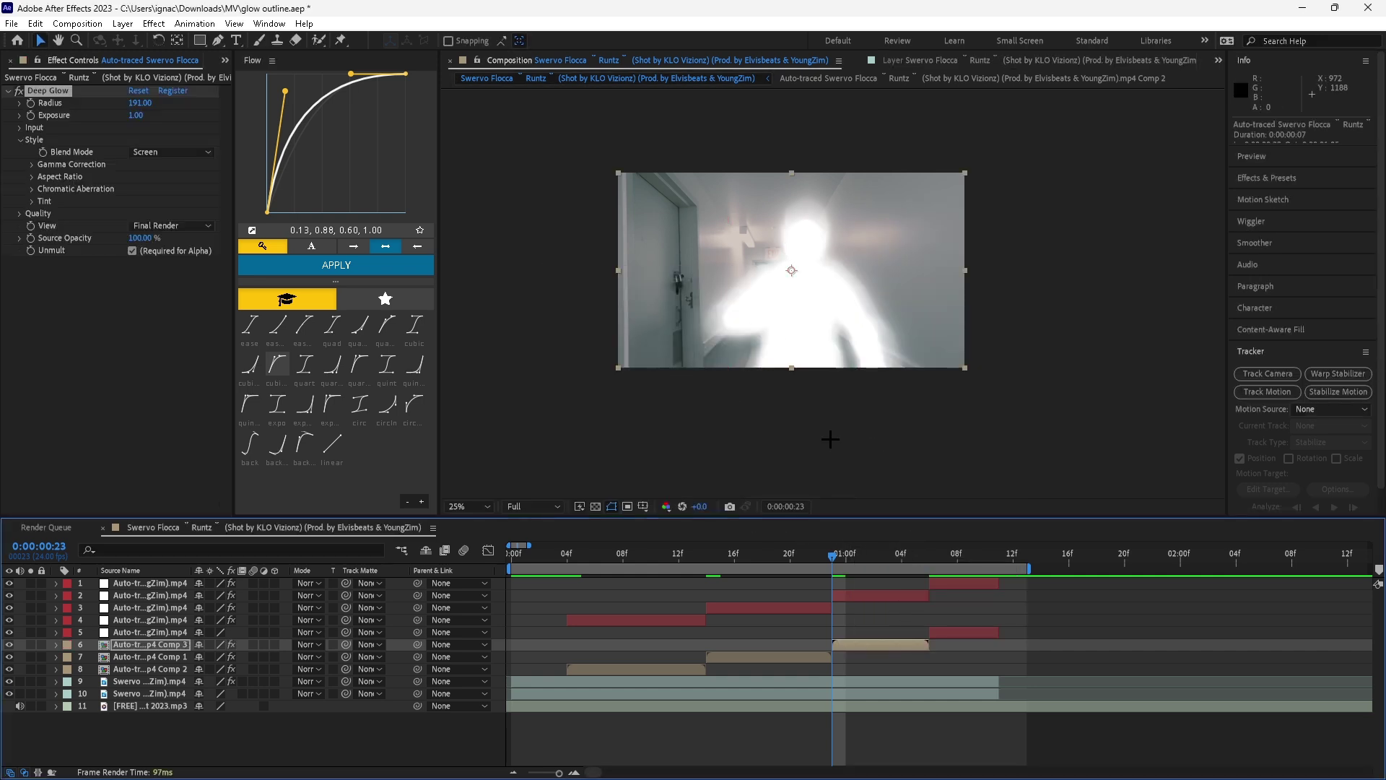
Step: Pre-compose the last silhouette segment starting at 0:00:01:06 and paste Deep Glow onto the resulting layer
click(929, 555)
right_click(937, 632)
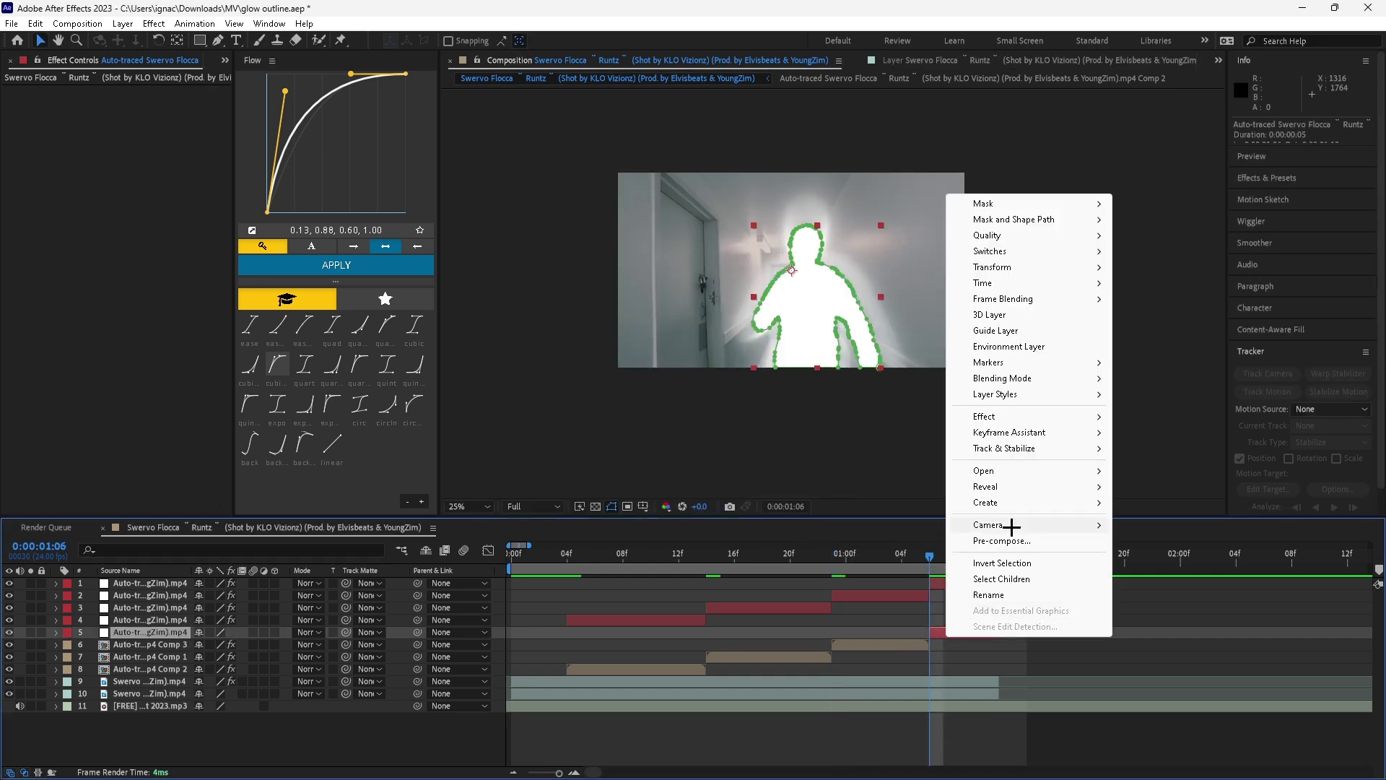
click(1005, 529)
click(729, 489)
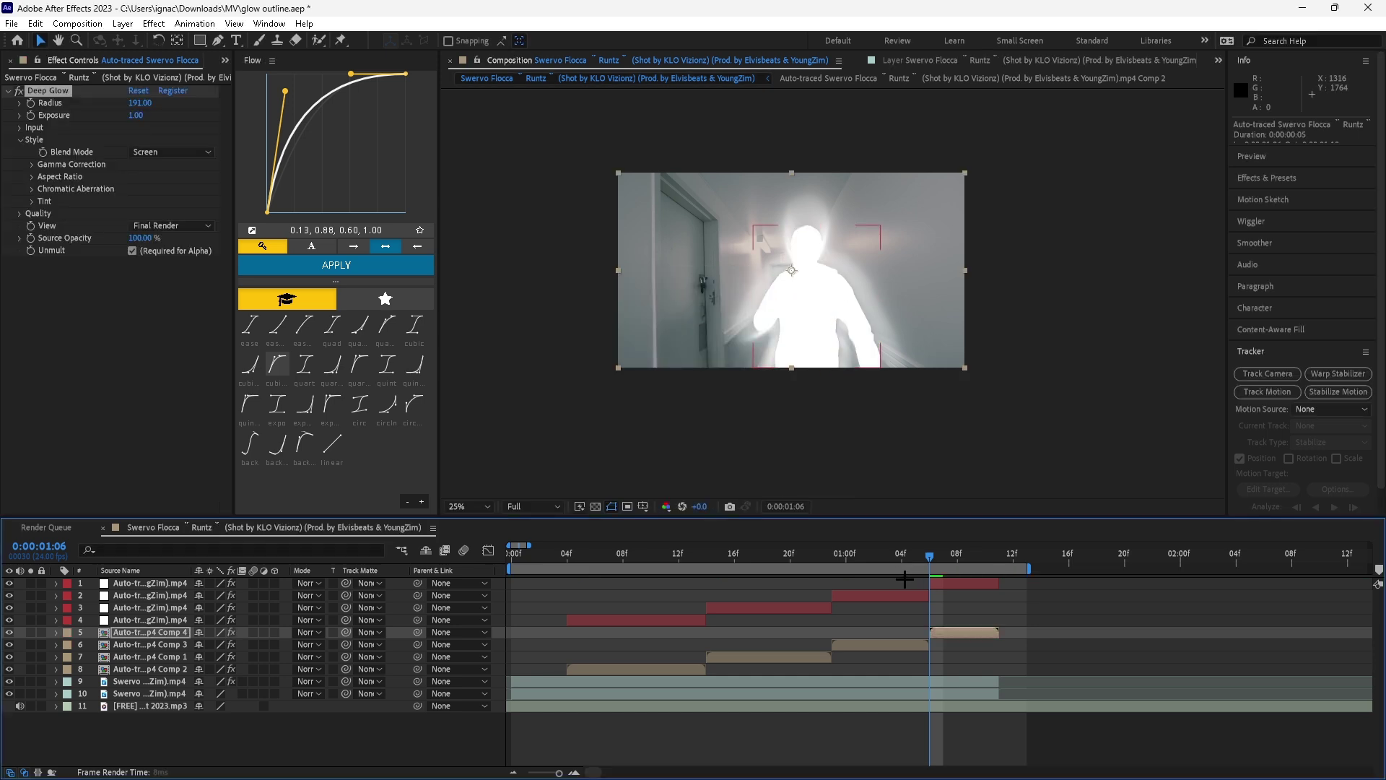
Step: Preview the main composition from near the start to check the glowing silhouette flashes
key(space)
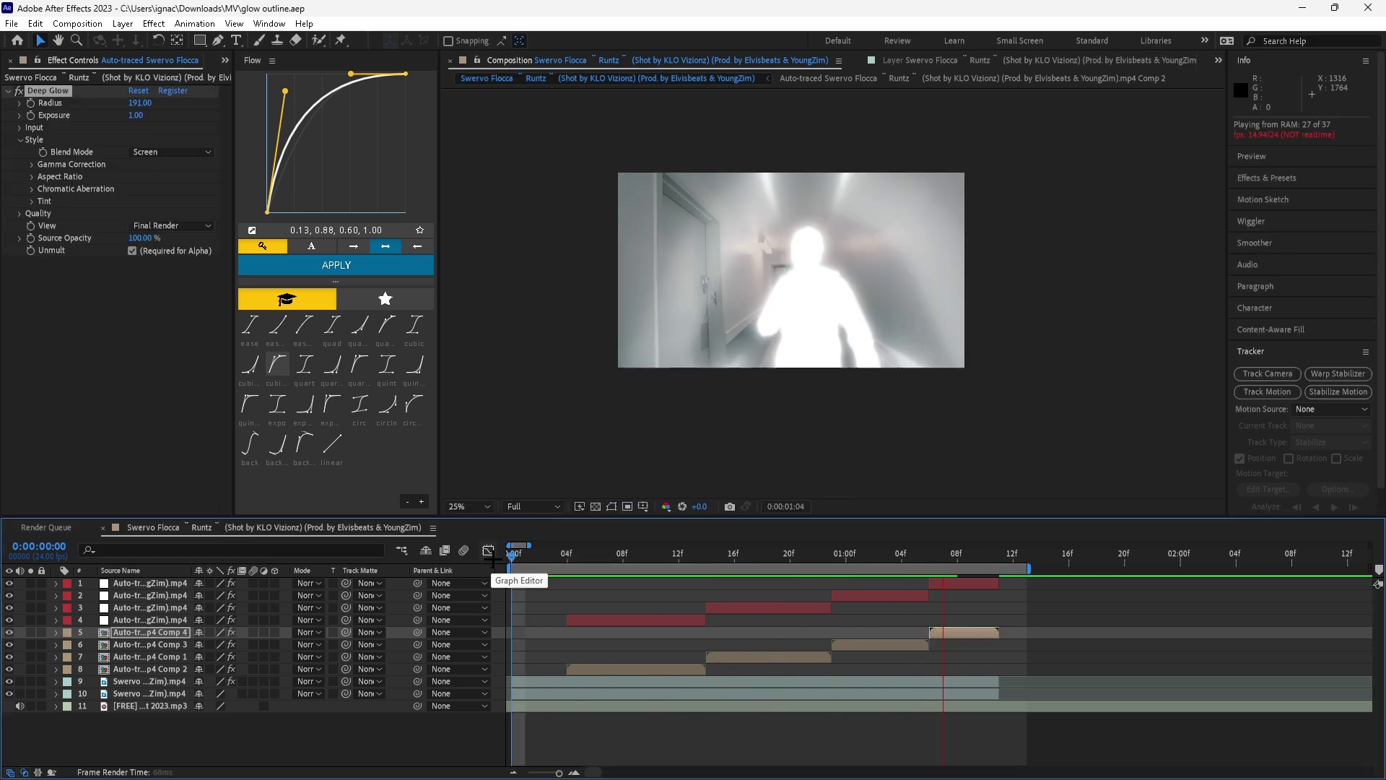
click(519, 563)
key(space)
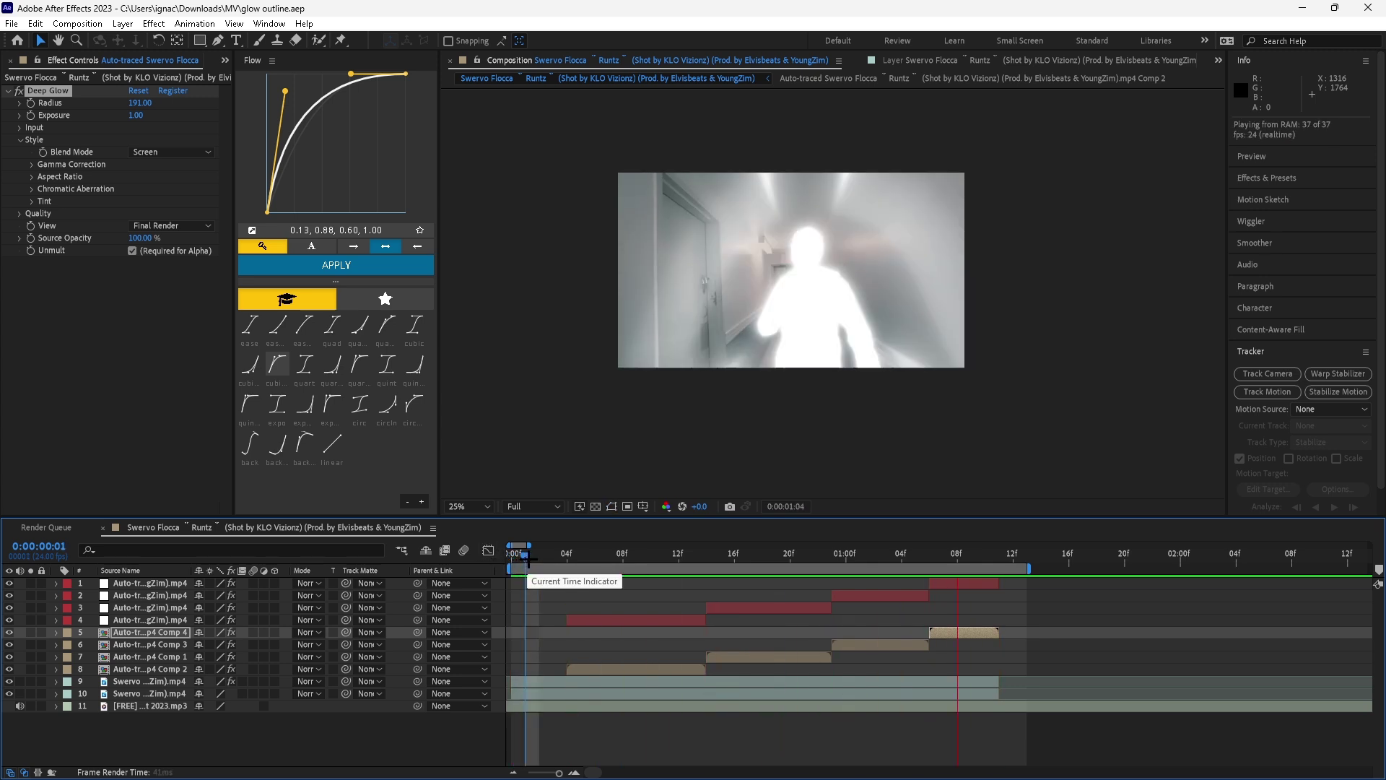
Step: Open the first silhouette's pre-composition and apply the 0.40, 0.80, 0.74, 1.00 easing curve to its two Opacity keyframes
click(567, 557)
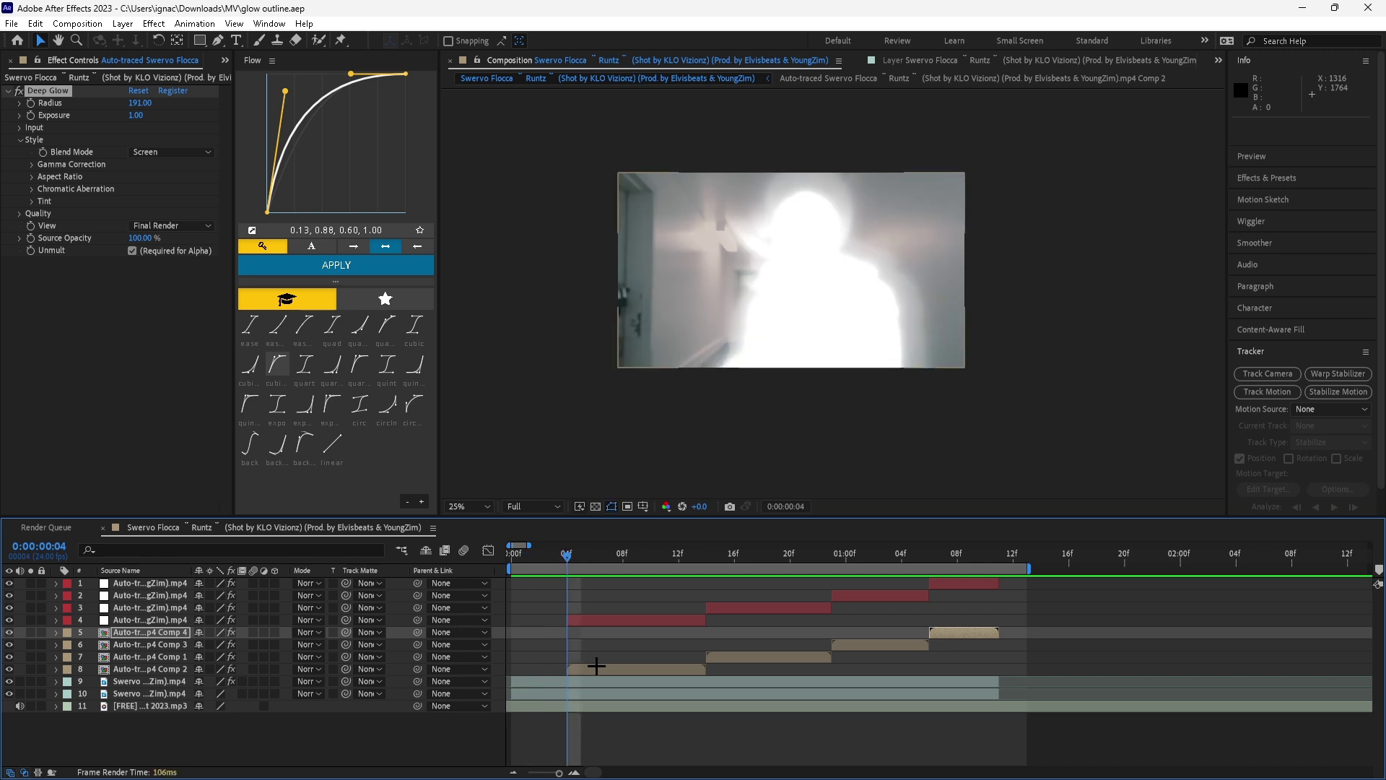
double_click(597, 667)
click(587, 582)
key(u)
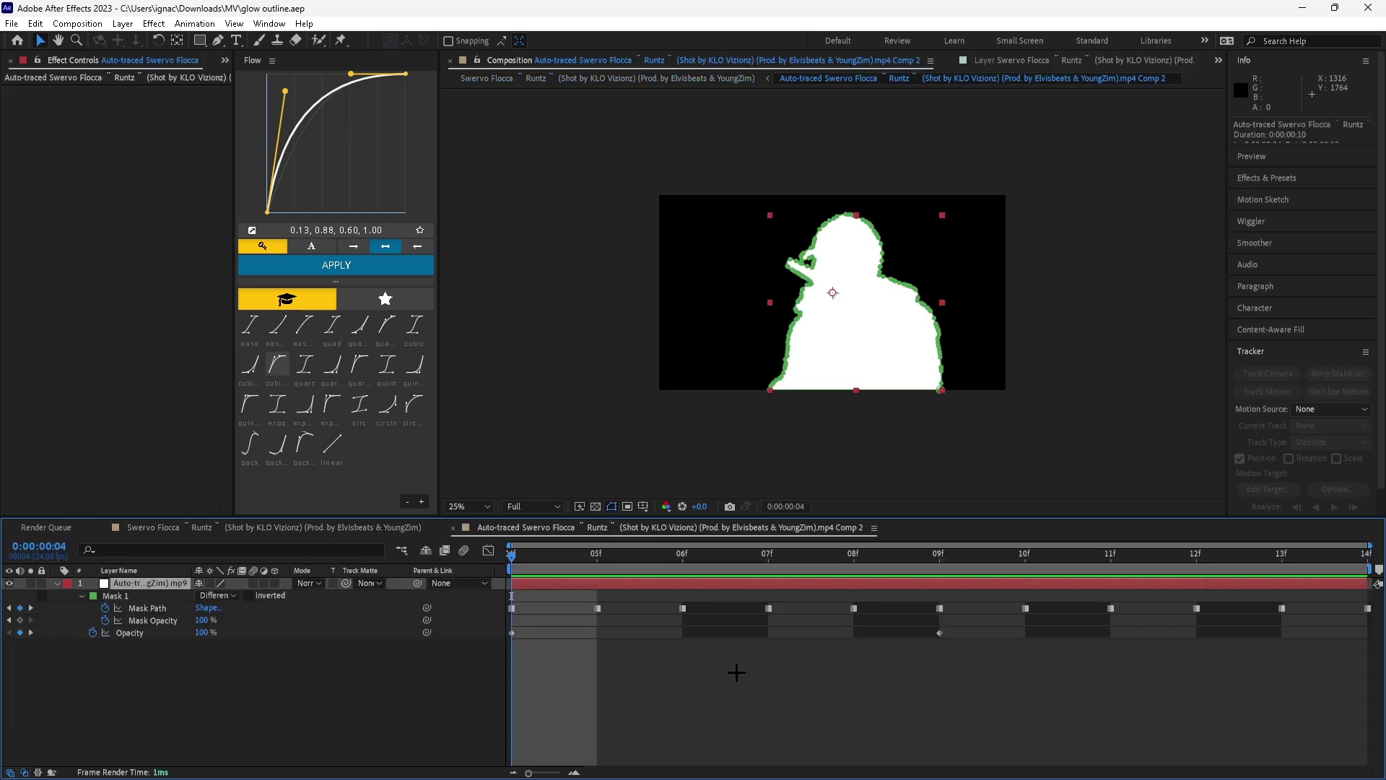
drag(1025, 667, 485, 624)
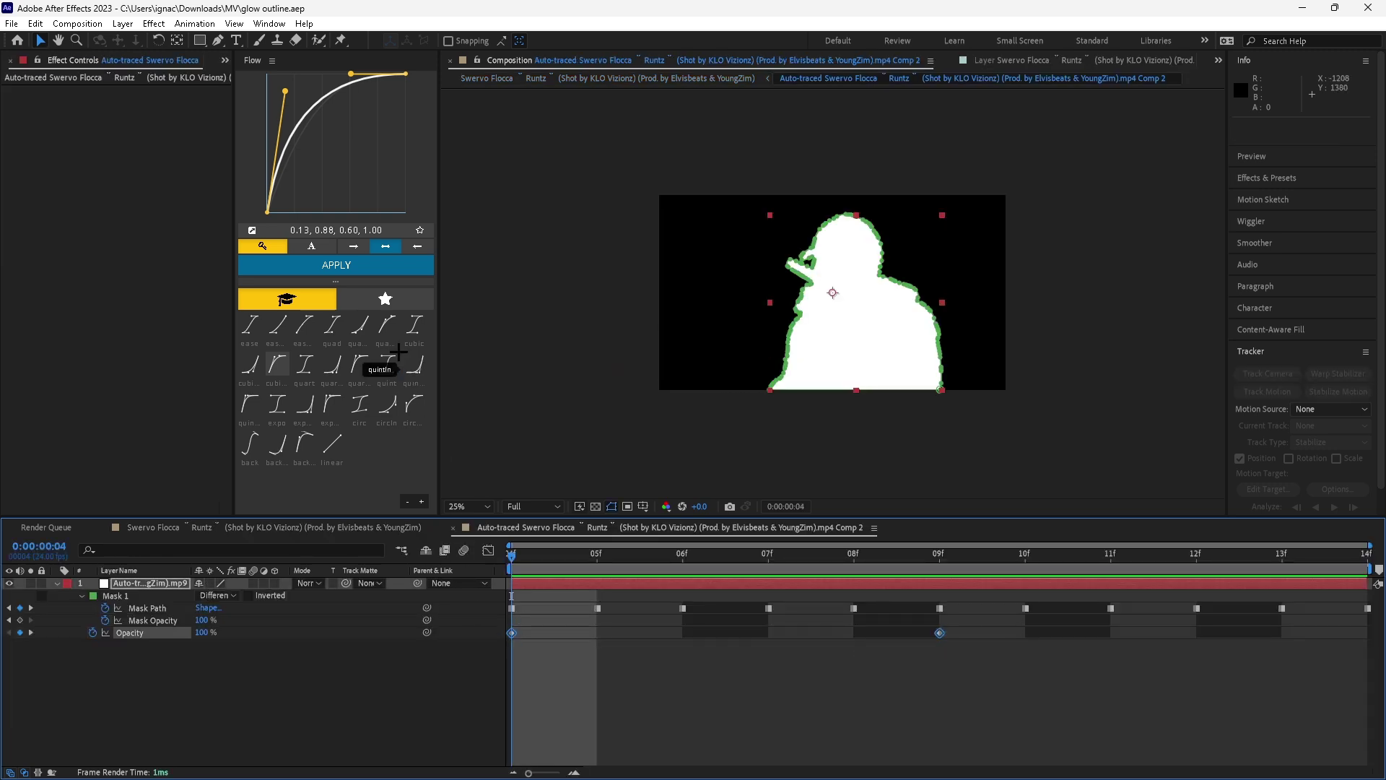
click(387, 324)
click(337, 265)
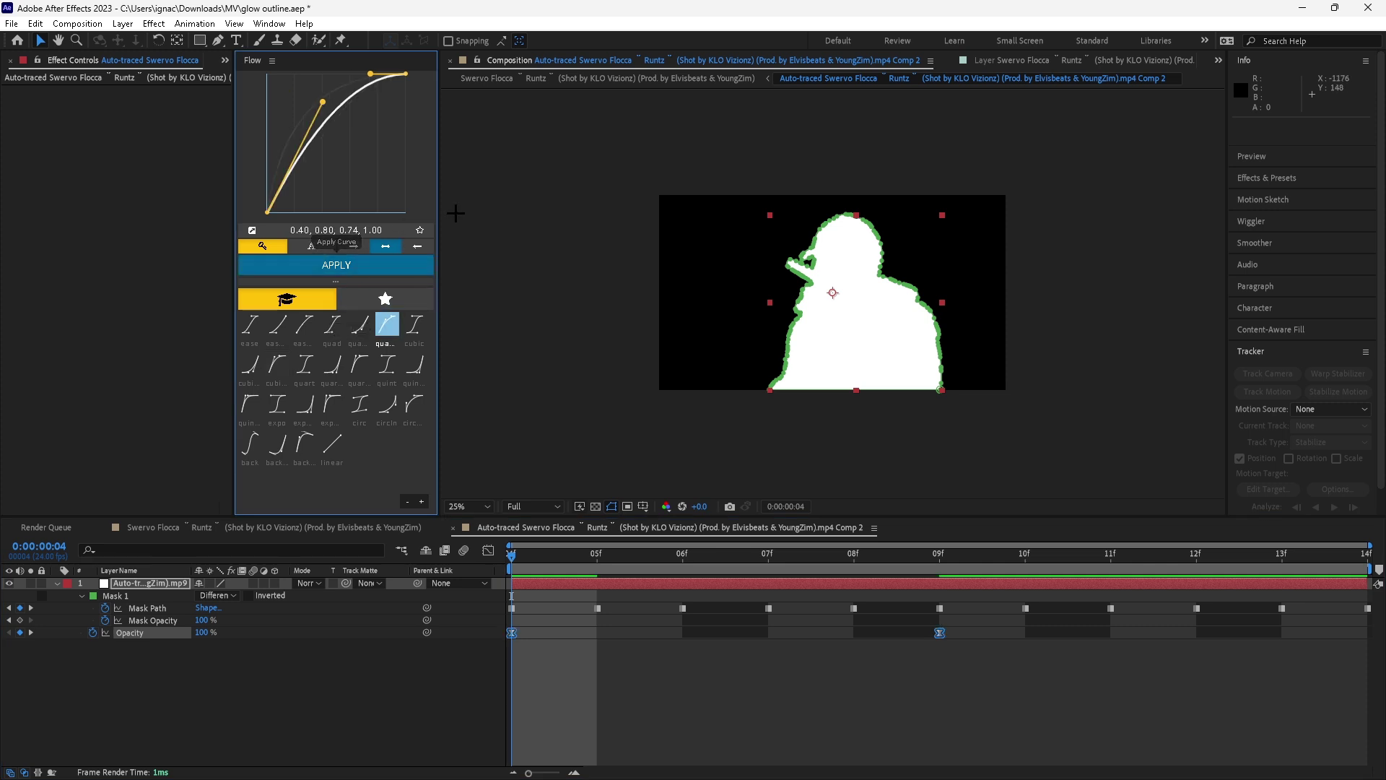
Step: Open the second silhouette's pre-composition and apply the same easing curve to its Opacity keyframes
click(693, 79)
double_click(758, 657)
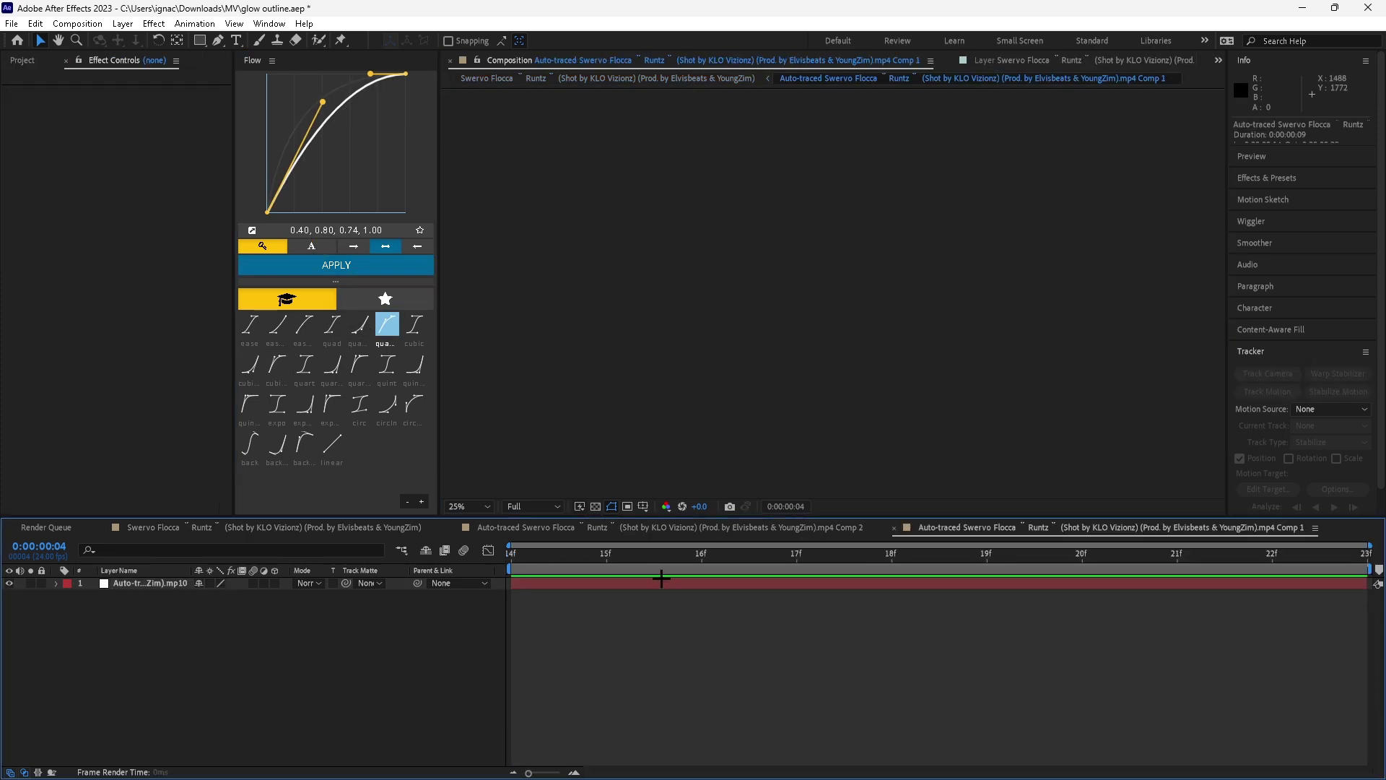
key(u)
click(750, 680)
drag(471, 634, 1211, 742)
click(339, 264)
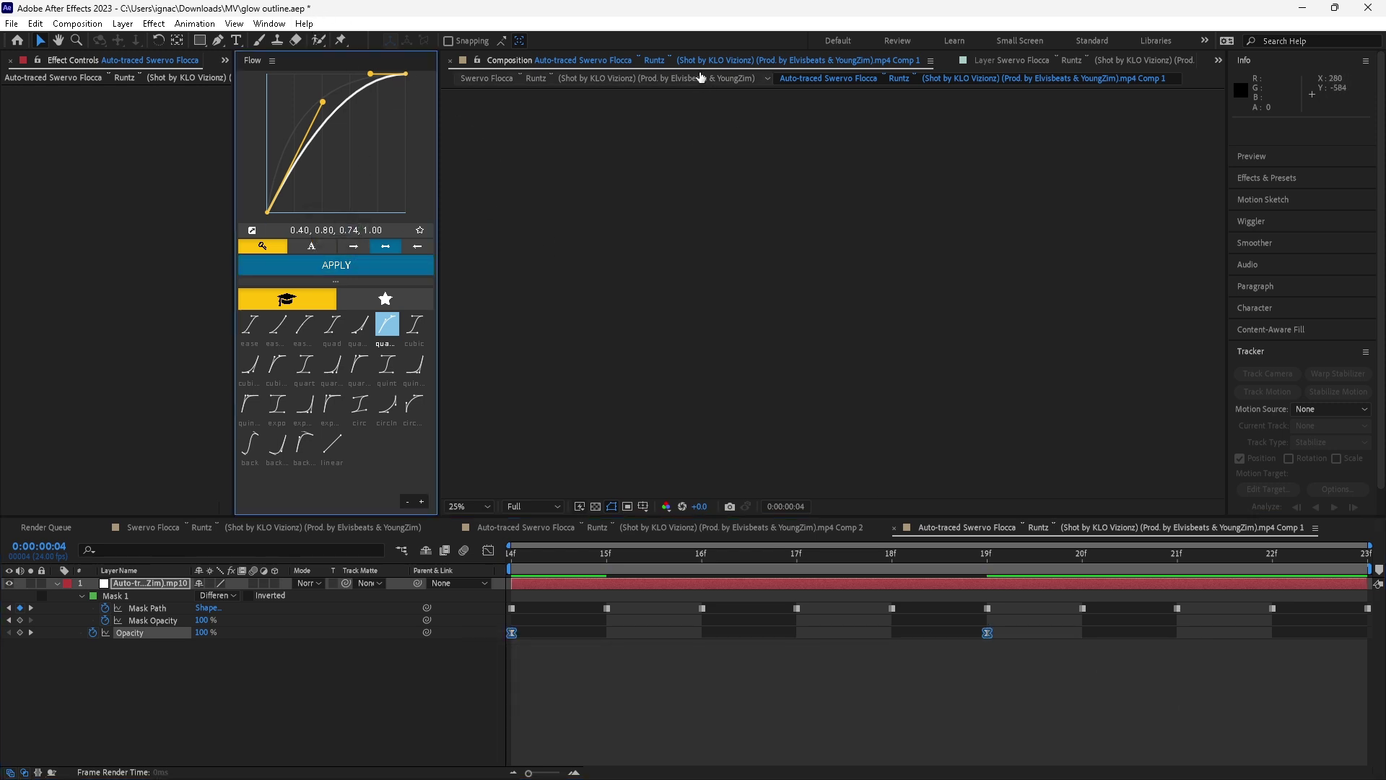
Step: Apply the same easing curve to both Opacity keyframes in the third silhouette's pre-composition
click(702, 78)
double_click(871, 644)
key(shift+Escape)
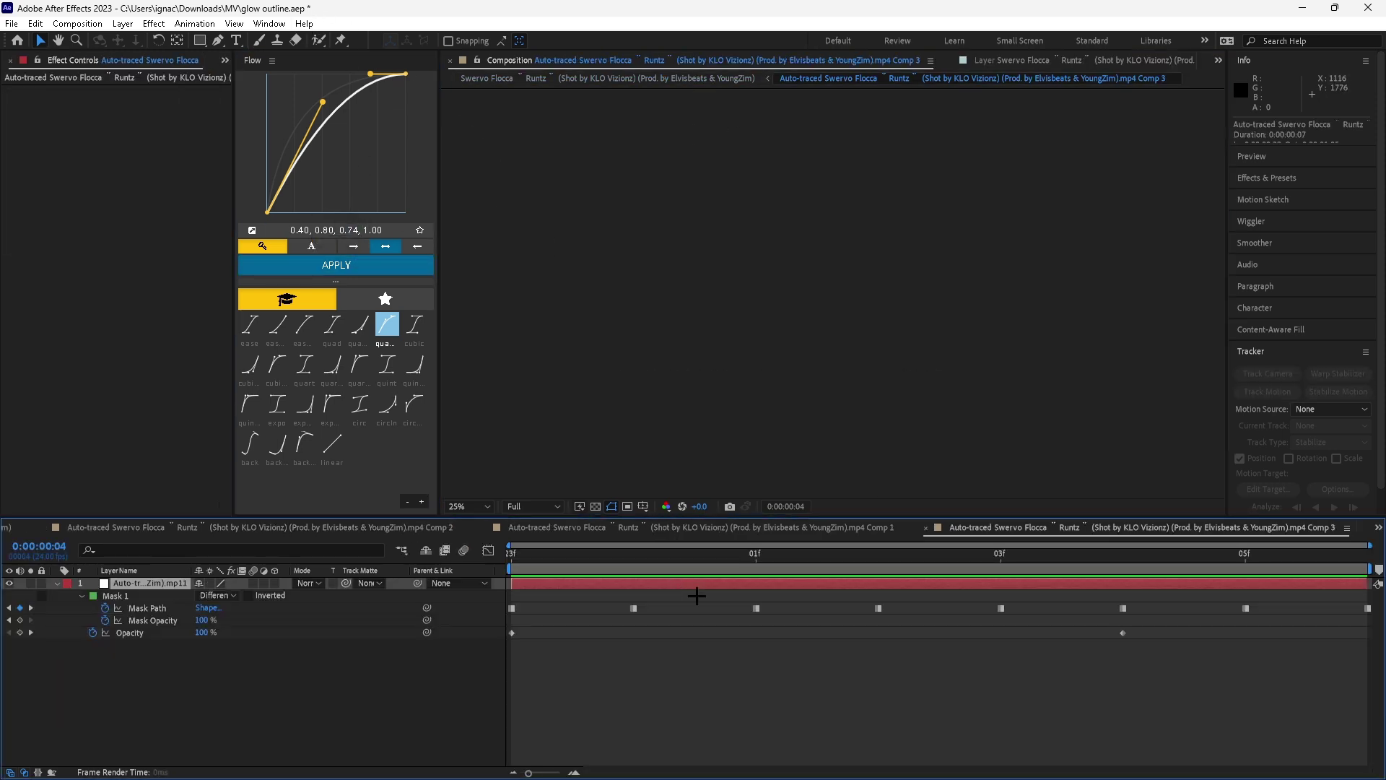
drag(1256, 662, 635, 629)
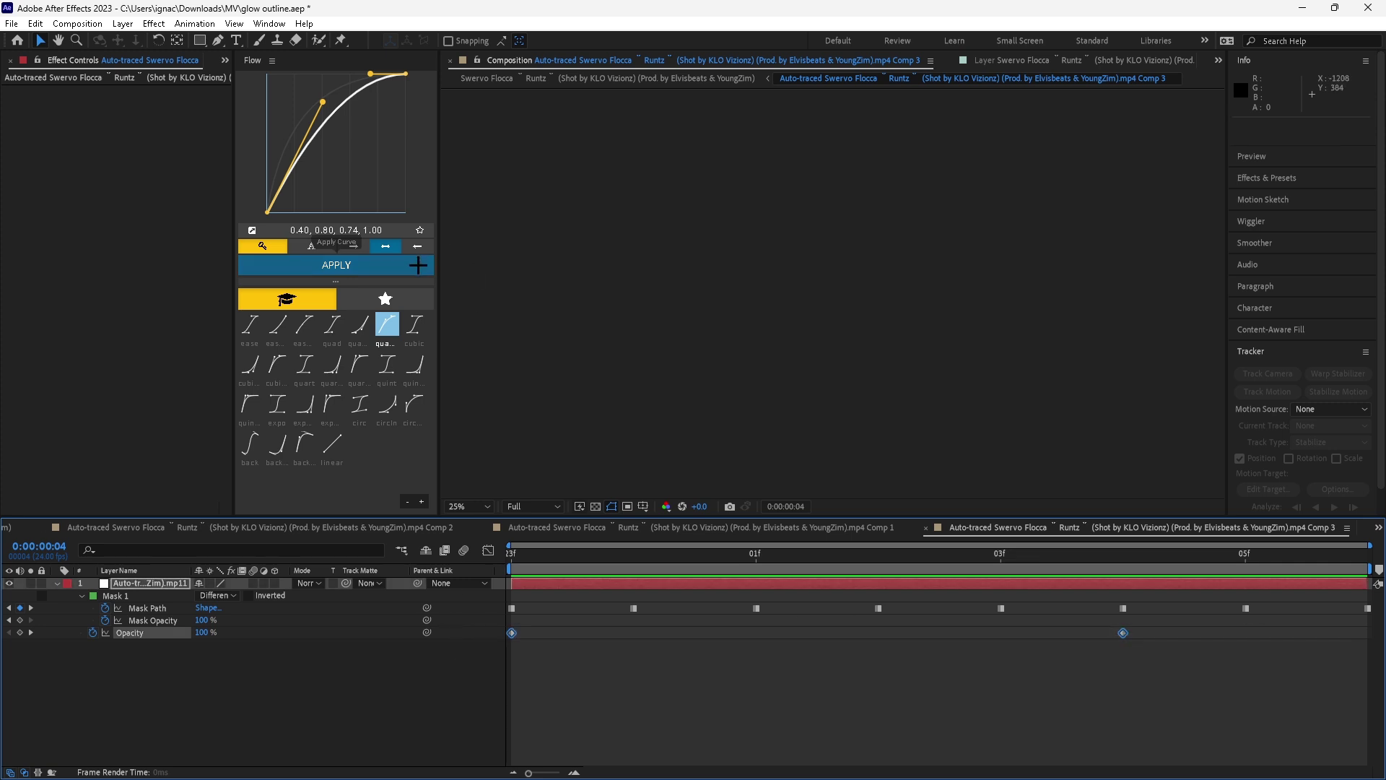
click(336, 265)
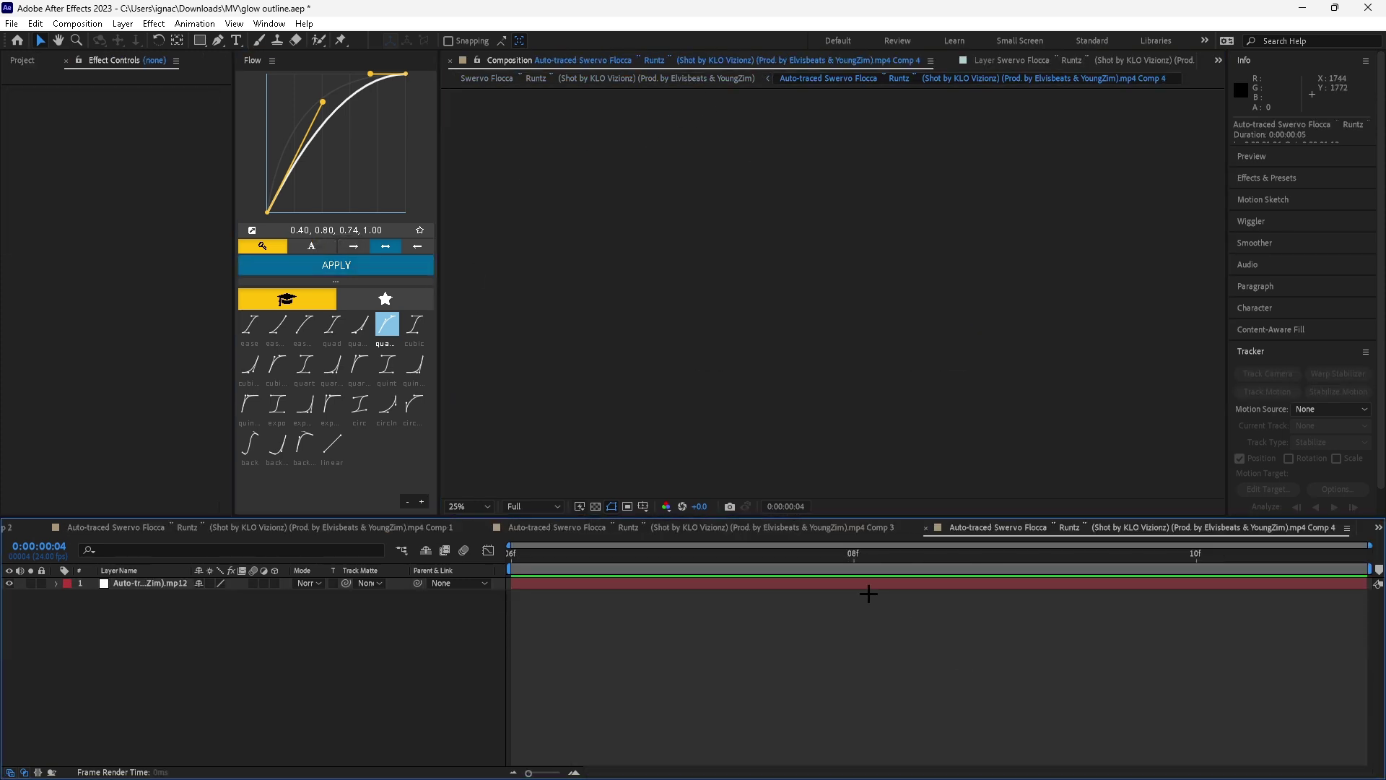
Step: Ease the last silhouette's Opacity keyframes with the same curve and preview the main composition
click(868, 588)
key(u)
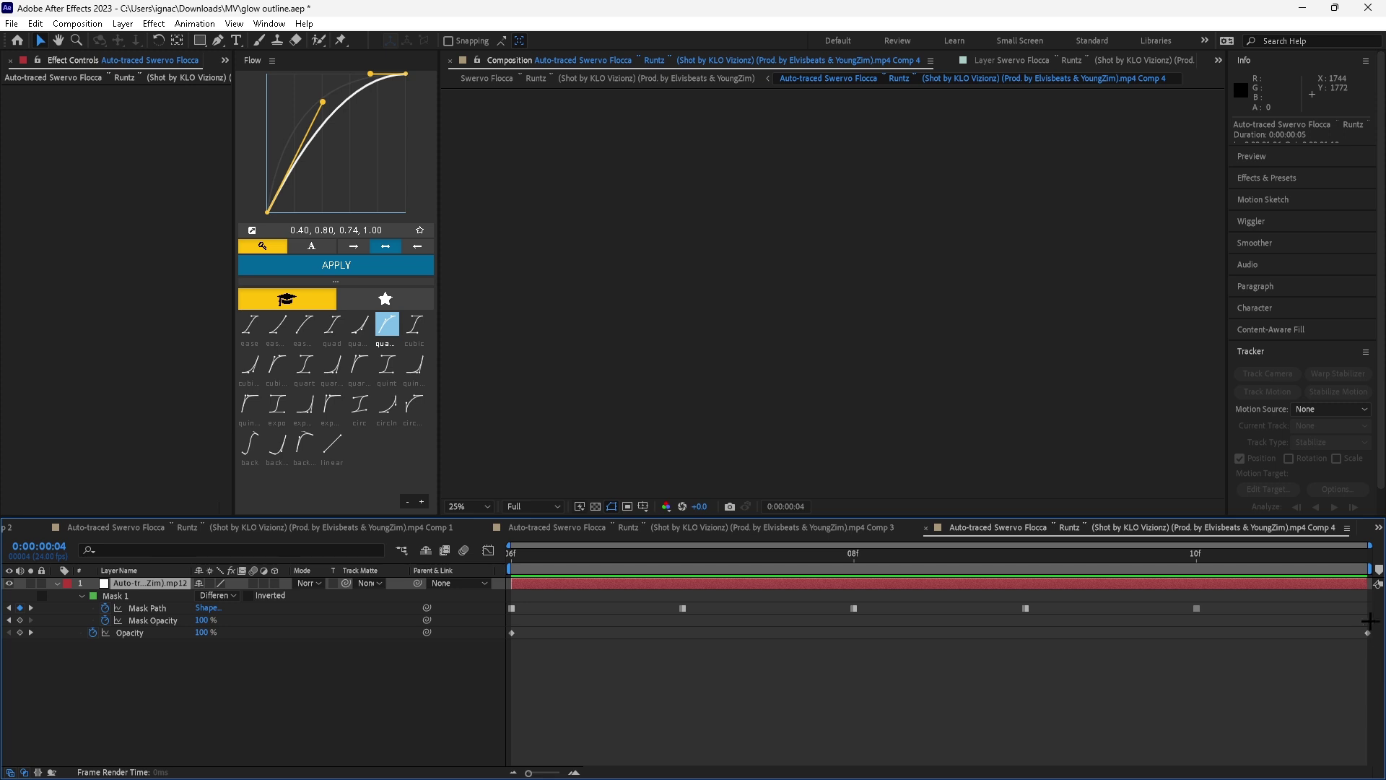
drag(500, 631, 1372, 721)
click(352, 264)
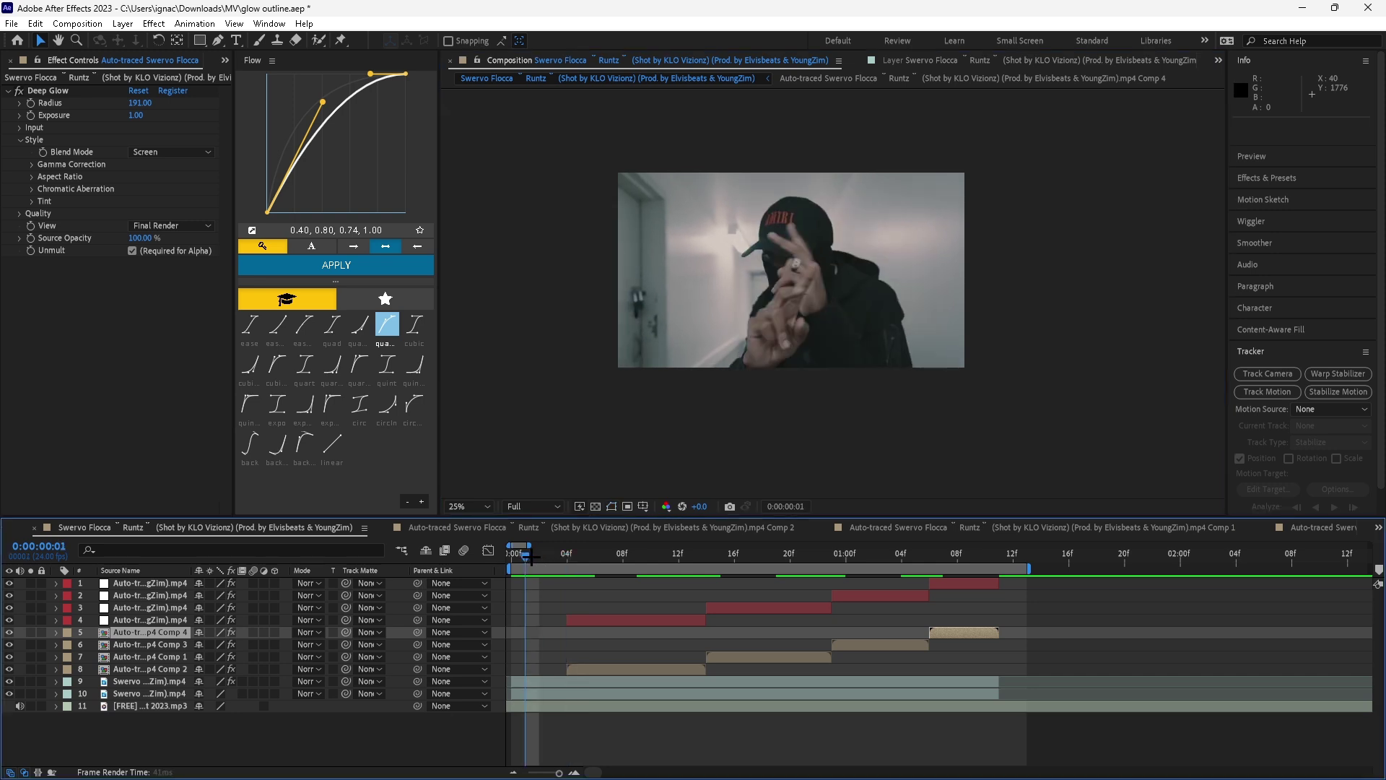
key(space)
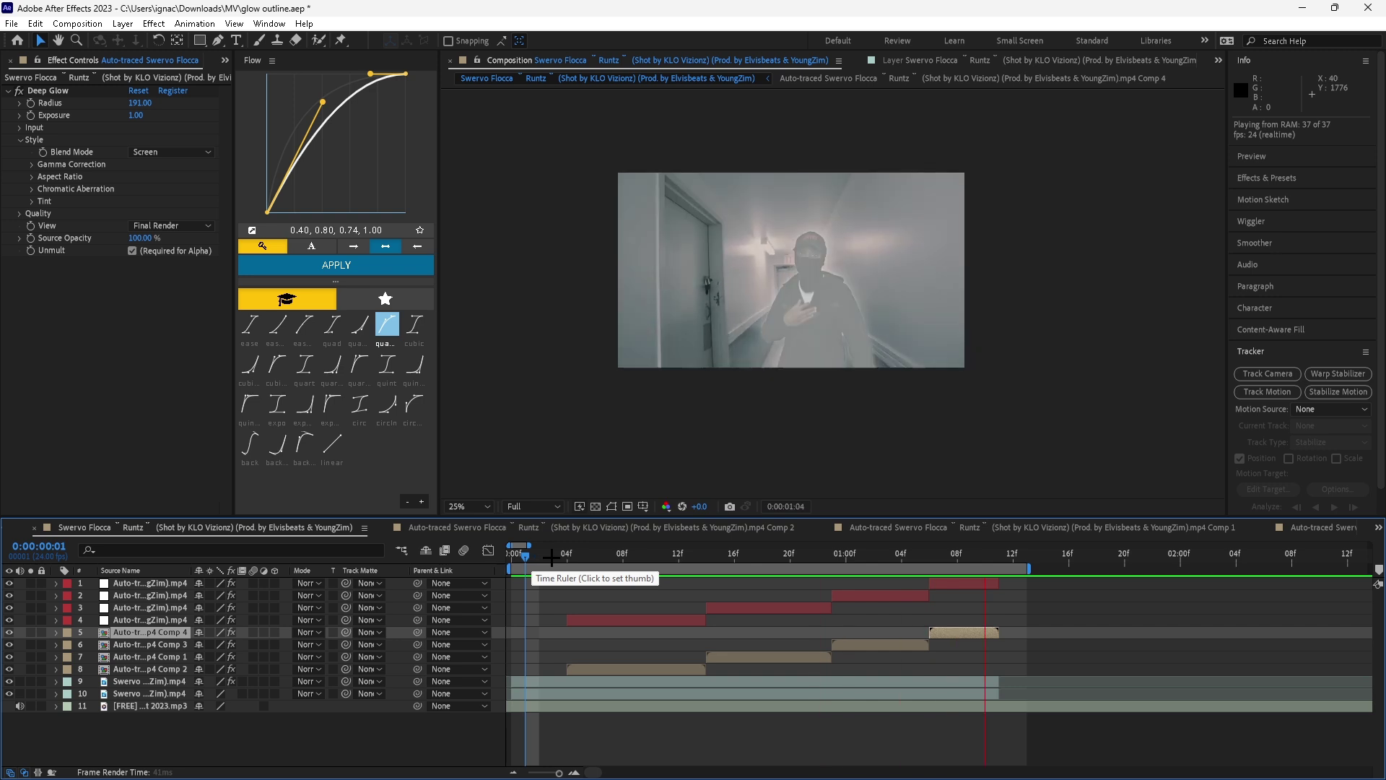
Step: Add an adjustment layer above all the others and split it at 0:00:00:03, deleting the part before that frame
click(552, 555)
click(575, 619)
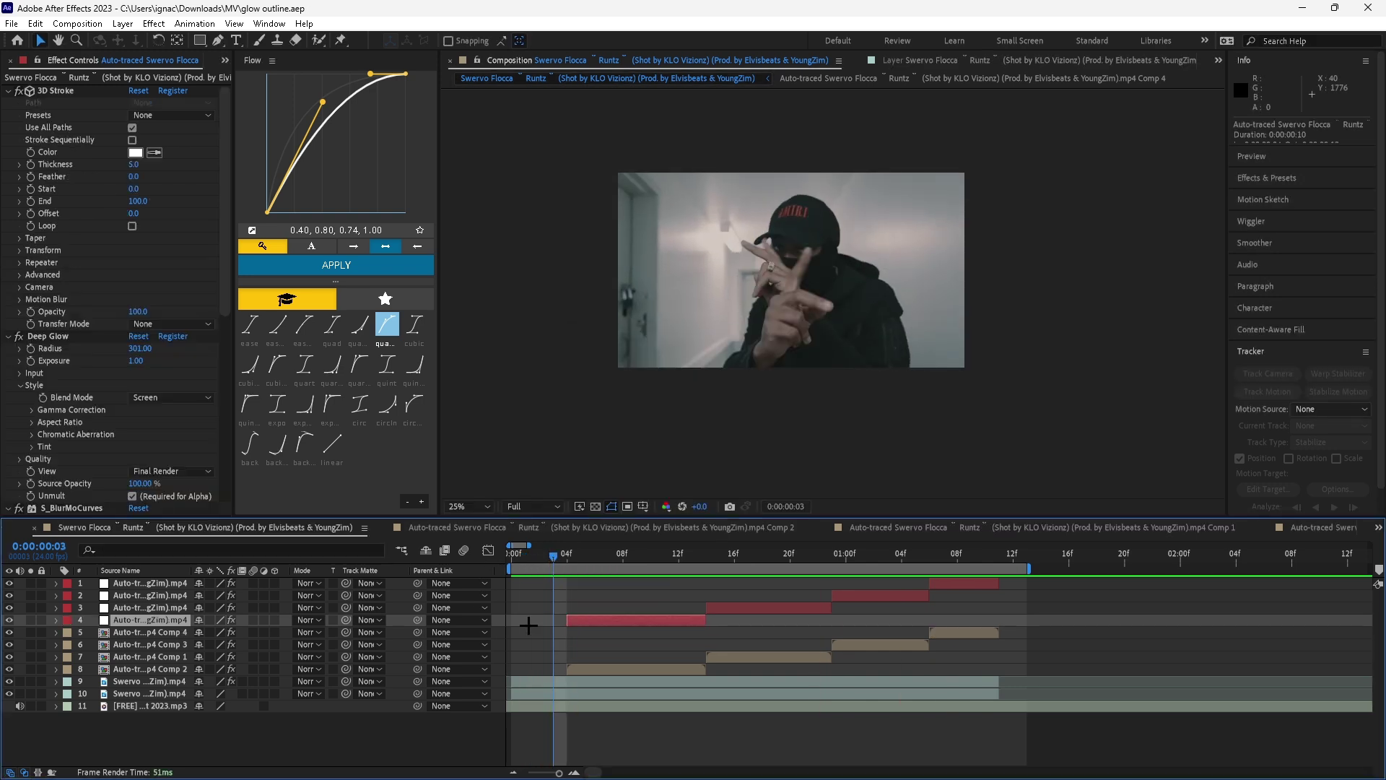
right_click(493, 616)
mouse_move(545, 437)
click(772, 554)
drag(137, 610, 166, 582)
key(ctrl+shift+d)
click(568, 594)
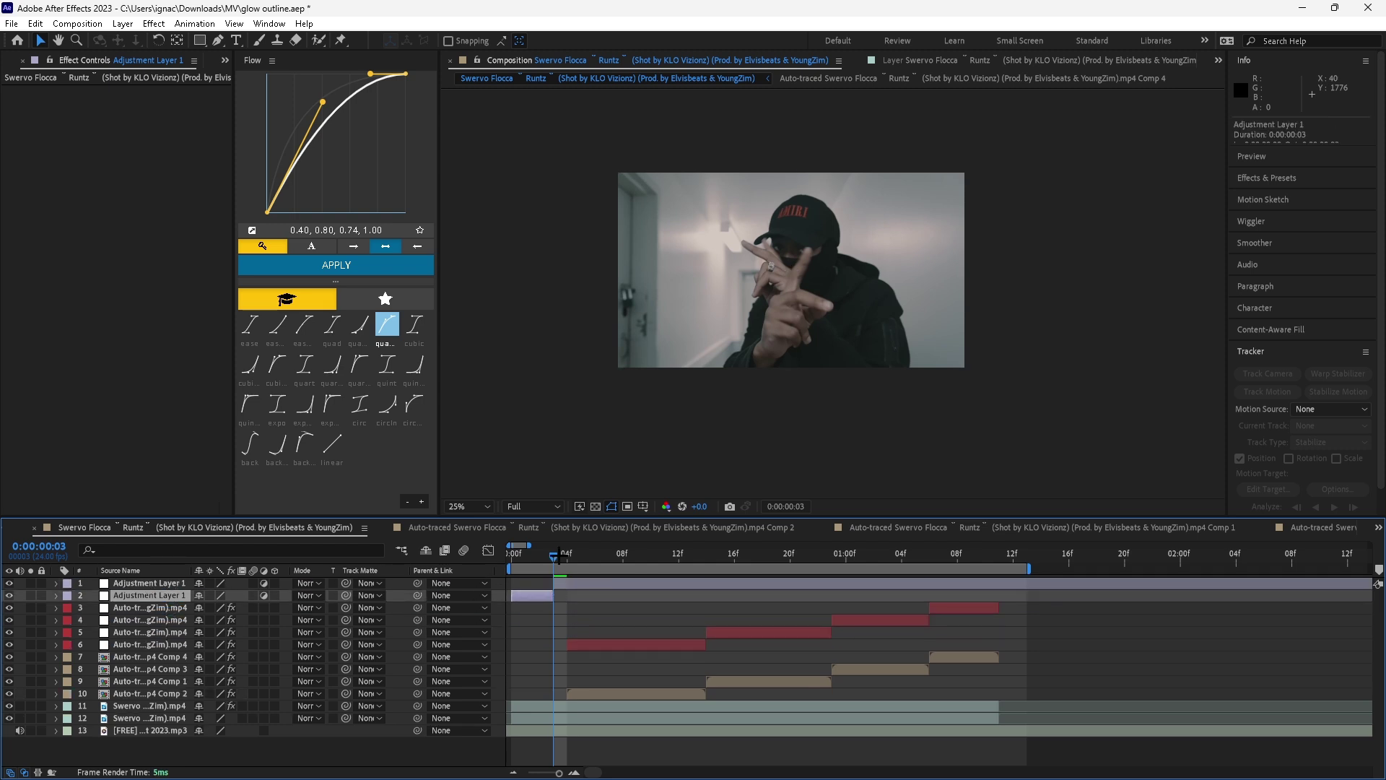
key(Delete)
Step: Apply the "other beat" preset to the adjustment layer and shift the layer one frame earlier, aligning its middle keyframes with 0:00:00:04
click(195, 21)
mouse_move(257, 75)
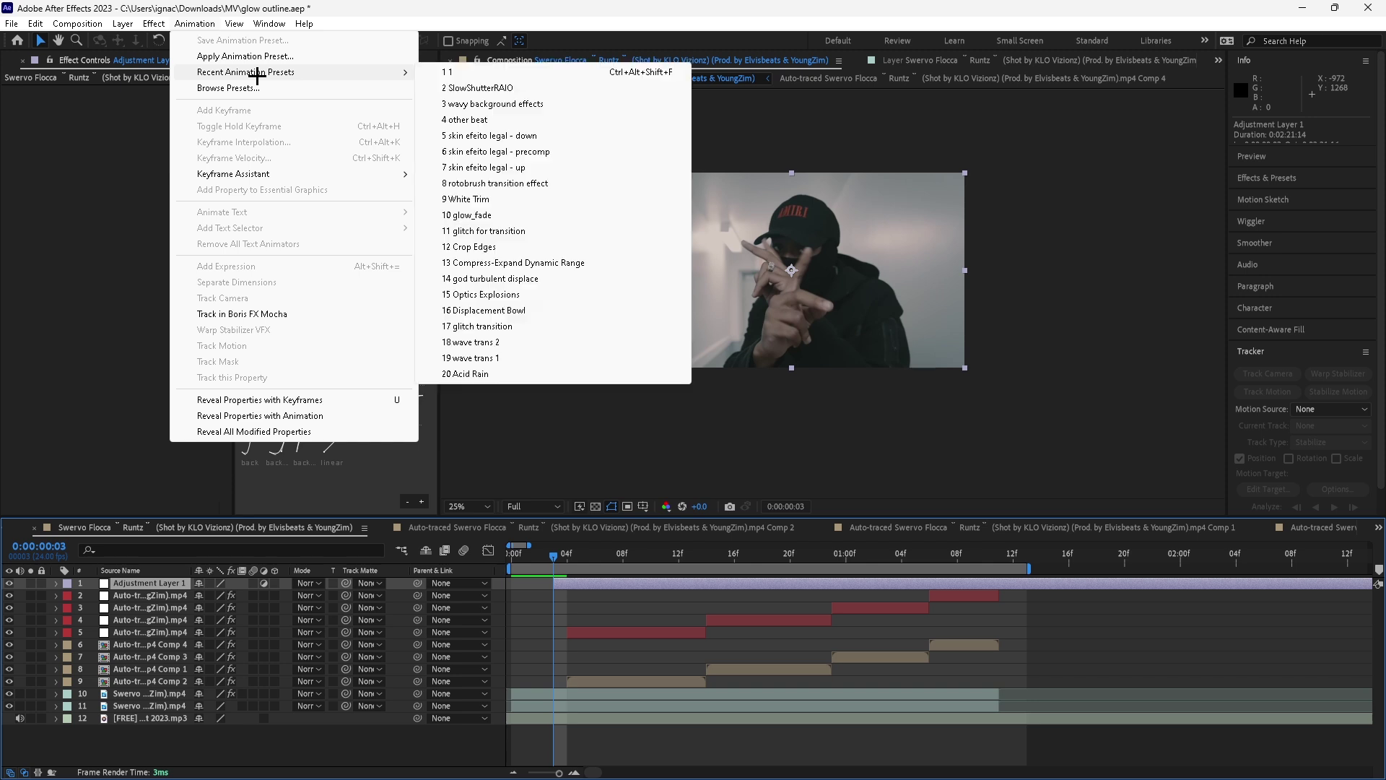
click(509, 119)
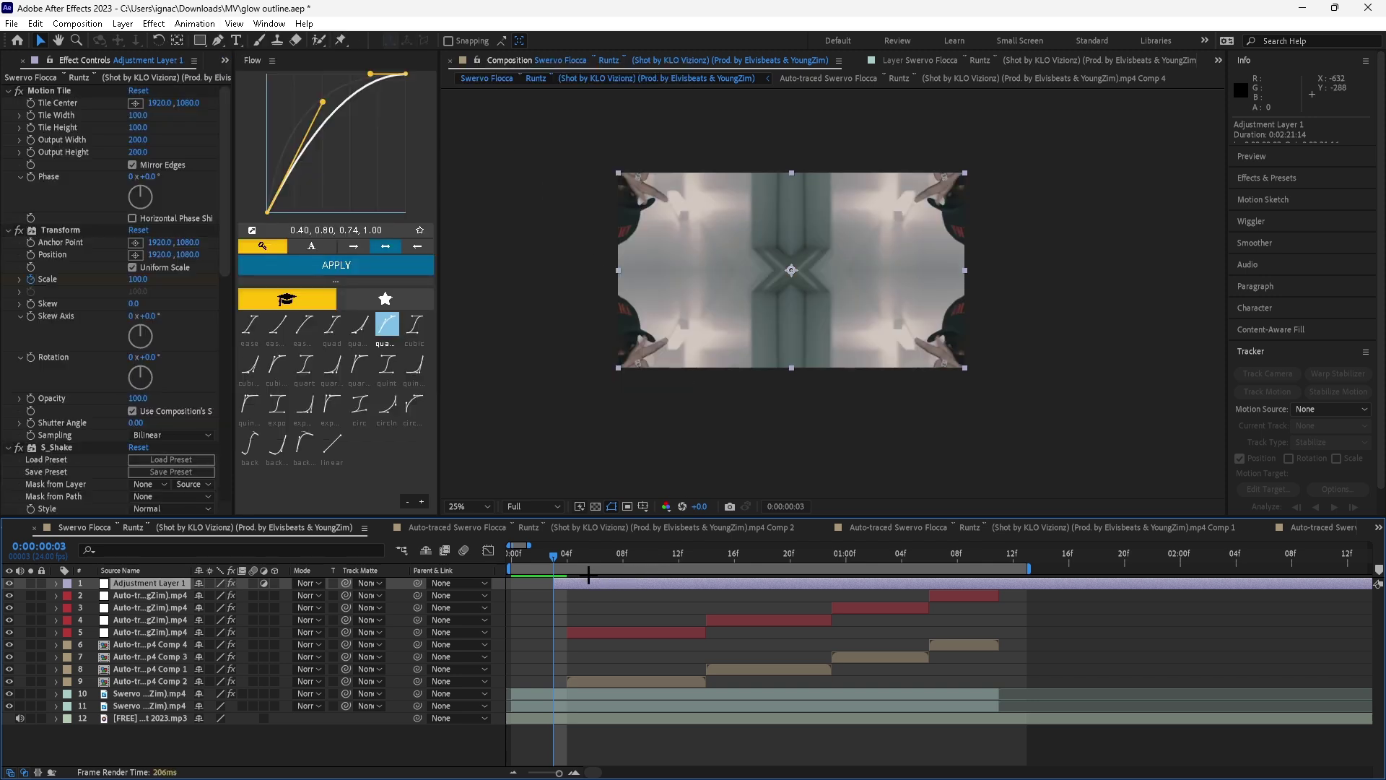
click(568, 556)
drag(567, 556, 572, 583)
click(573, 557)
Step: Set Motion Tile's Tile Center to 960, 540 on the adjustment layer
click(162, 104)
key(Return)
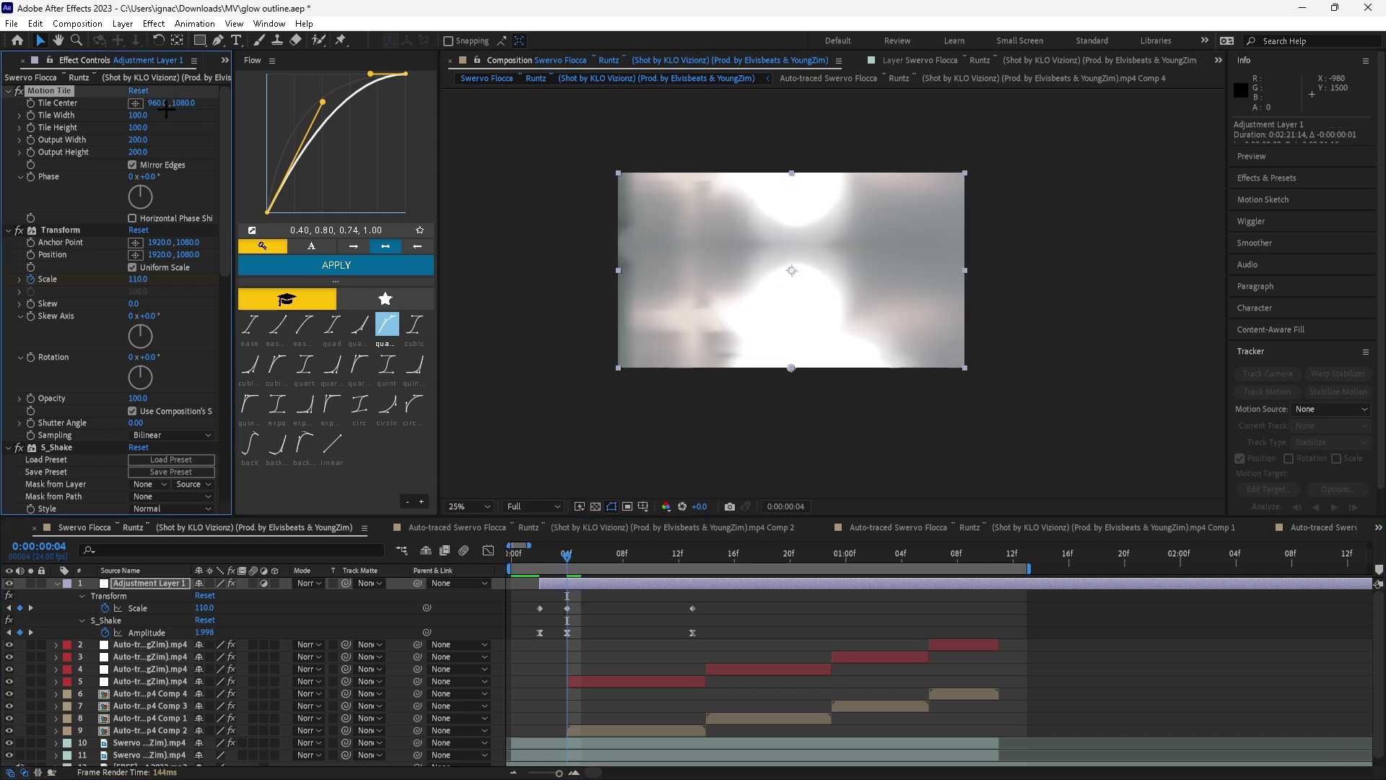
text(540)
key(Return)
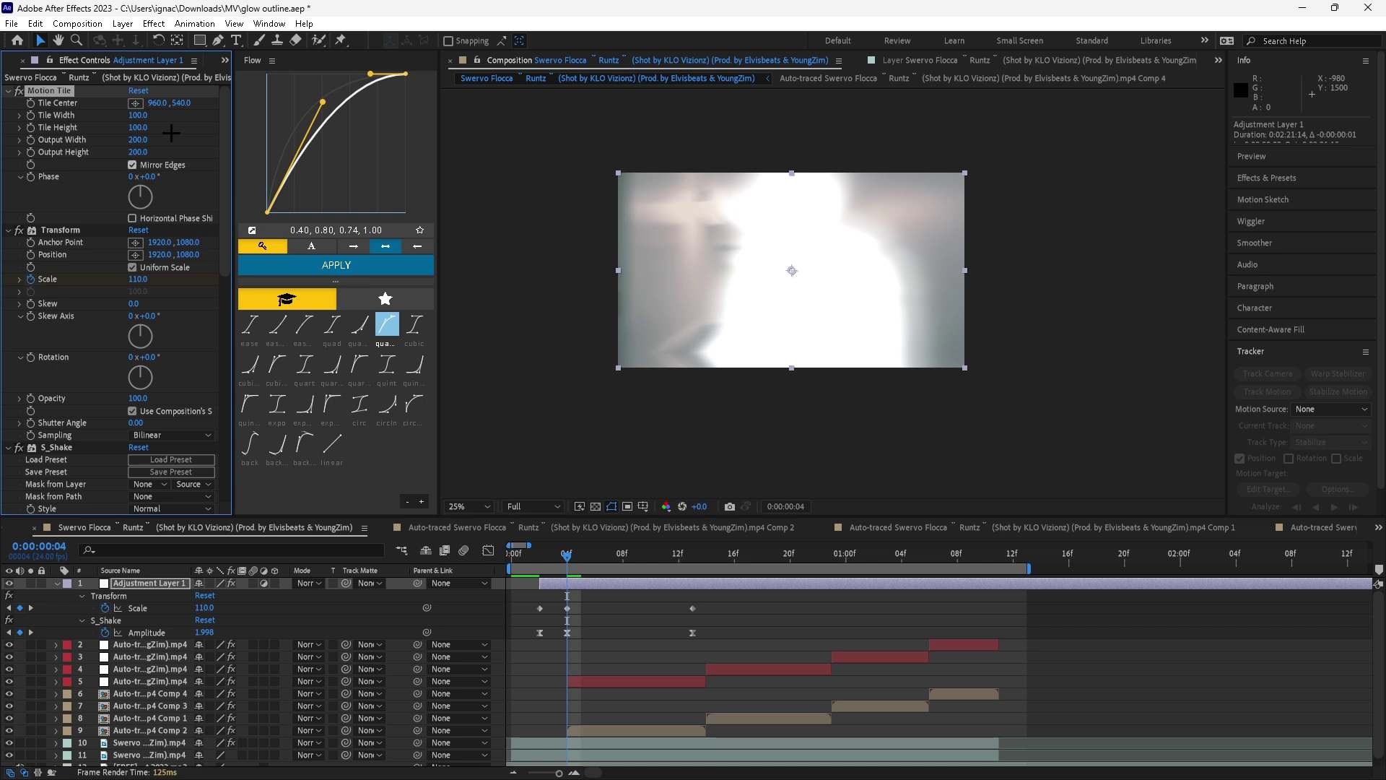
Step: Set the Transform effect's Anchor Point and Position both to 960, 540
click(160, 244)
text(960)
click(165, 255)
text(960)
click(185, 242)
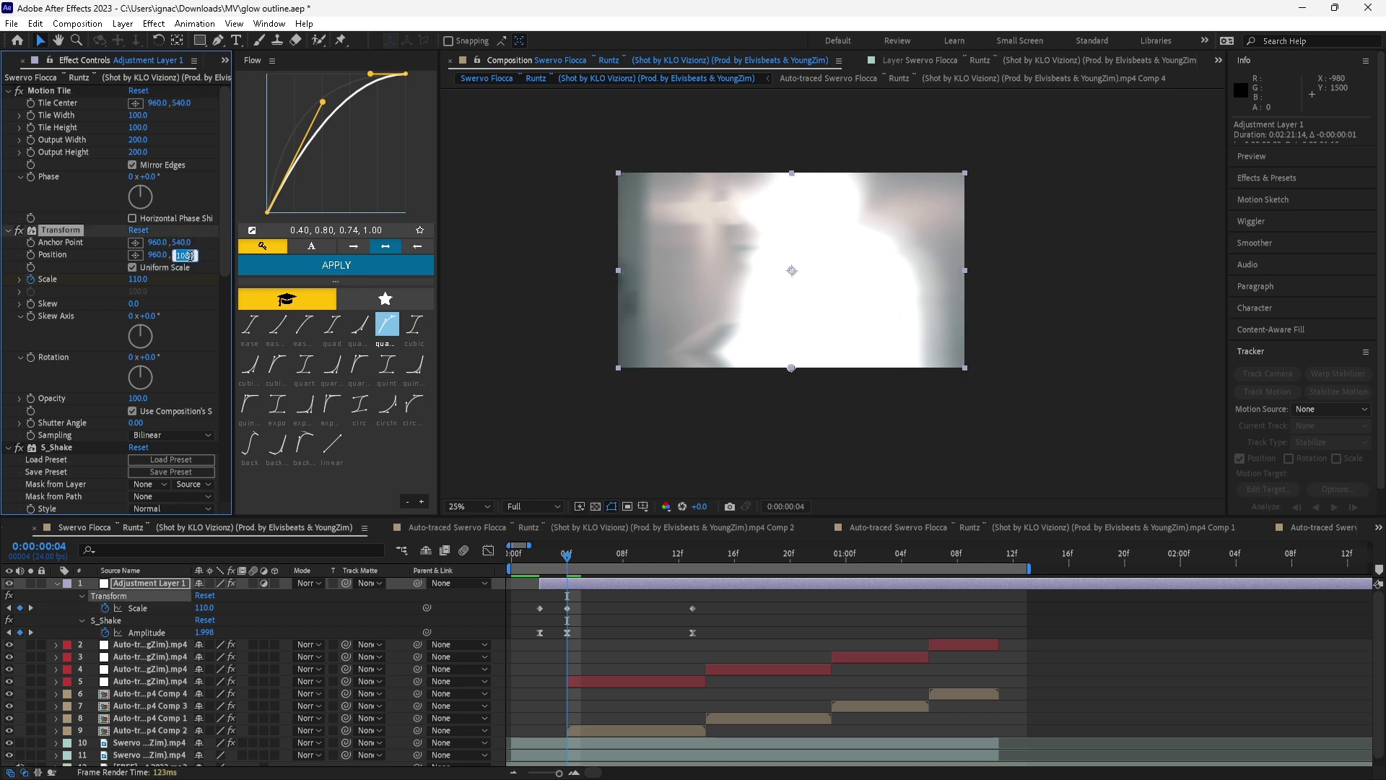
text(540)
key(Return)
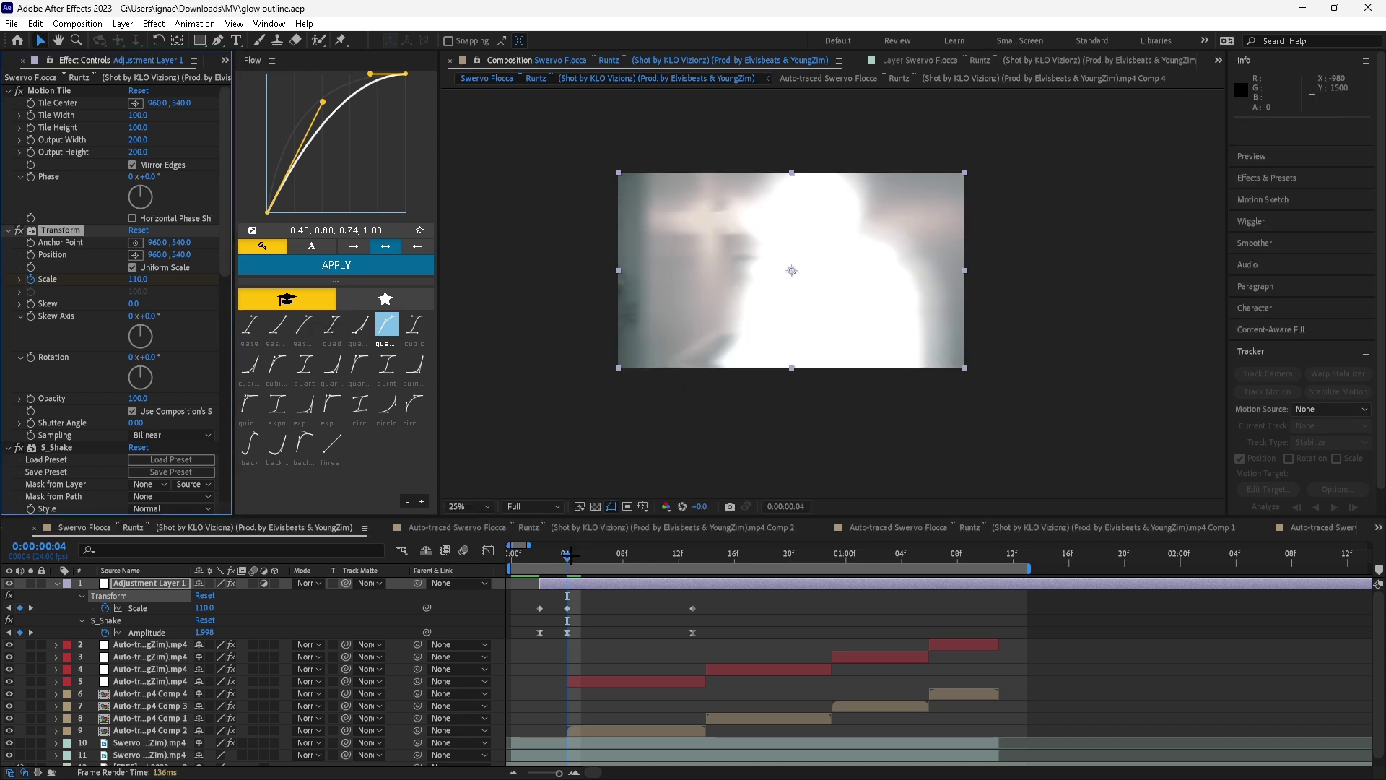
Step: Duplicate the adjustment layer and shift the copy so its middle keyframes align with 0:00:00:14
drag(571, 555, 709, 560)
key(ctrl+d)
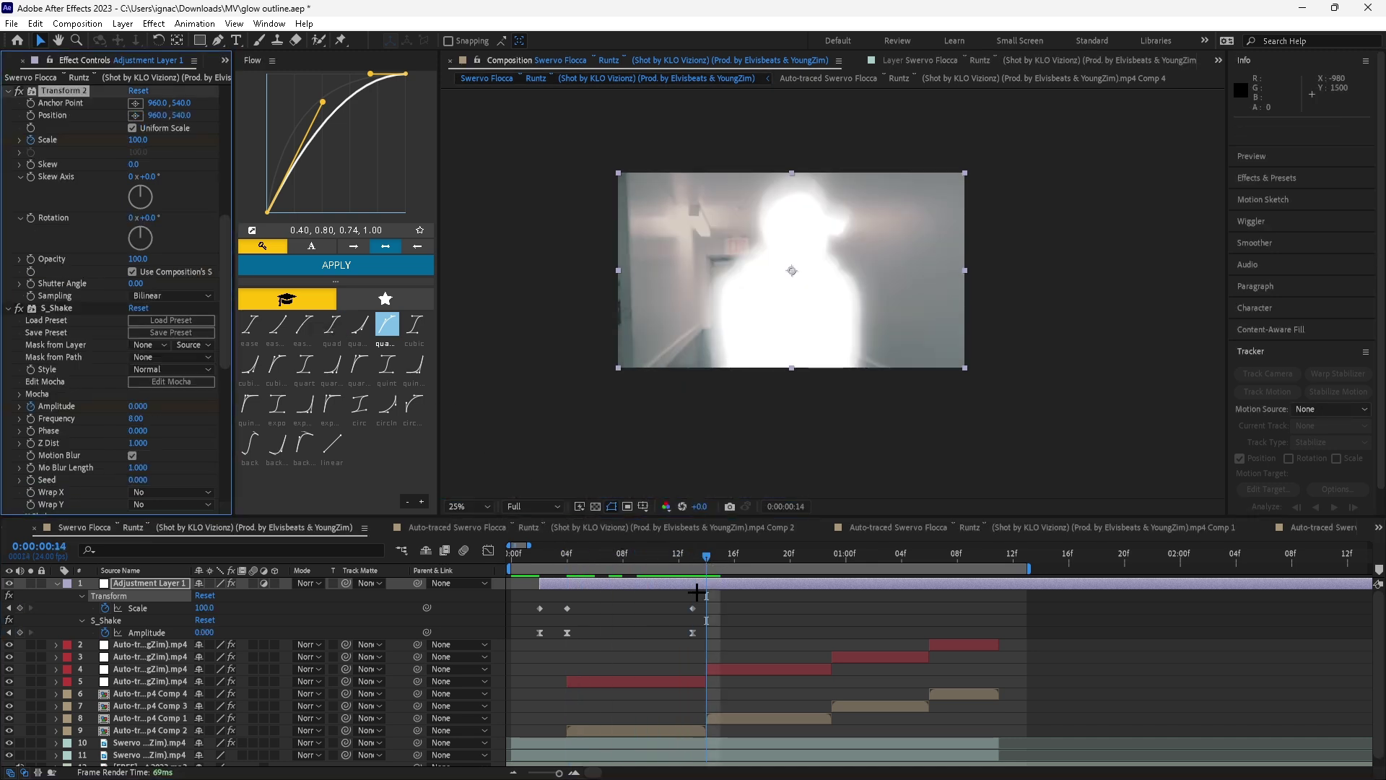
key(ctrl+d)
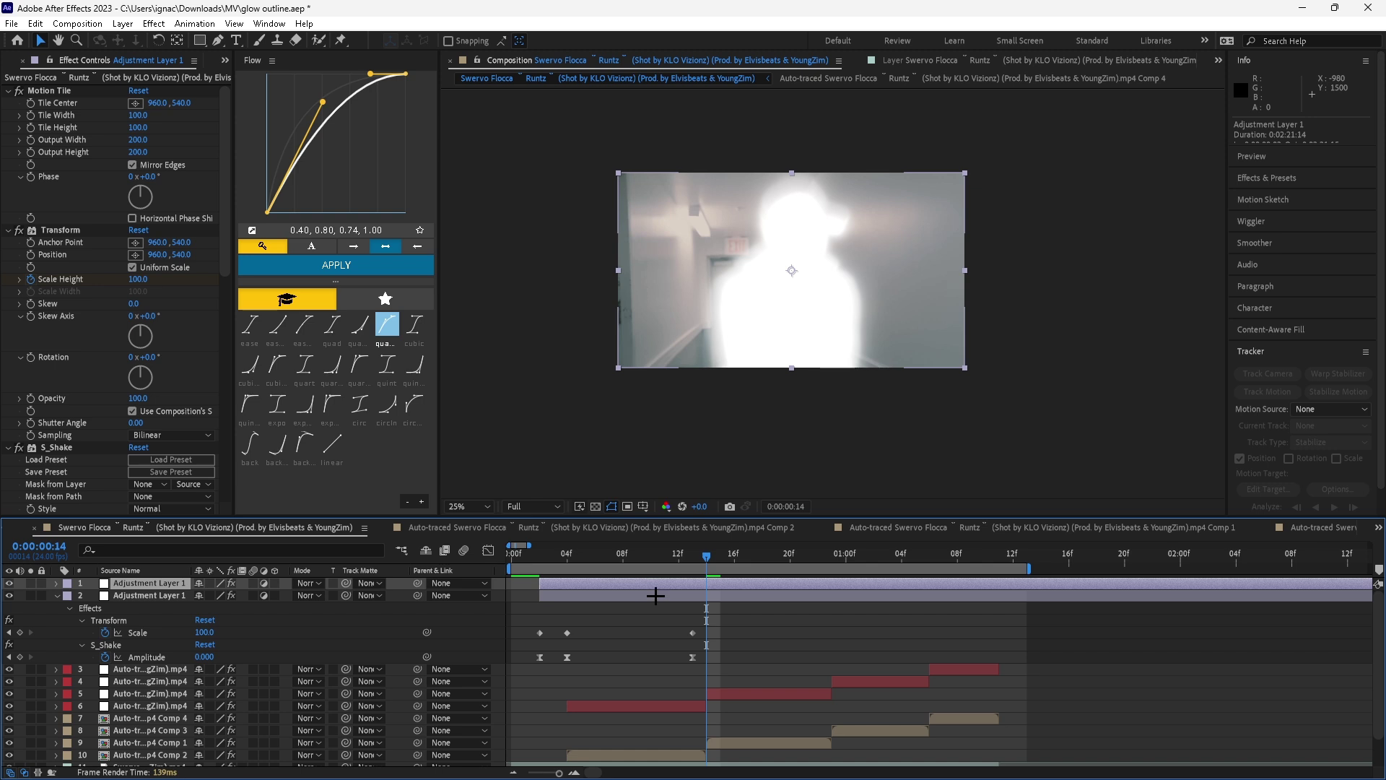
drag(656, 594, 832, 560)
Step: Duplicate the shifted adjustment layer twice more, aligning the copies' middle keyframes with 0:00:00:23 and 0:00:01:06
key(ctrl+d)
drag(773, 608, 970, 619)
click(927, 558)
key(ctrl+d)
Step: Cut off the last two adjustment layers after their final keyframes, at 0:00:01:15 and 0:00:01:08
key(k)
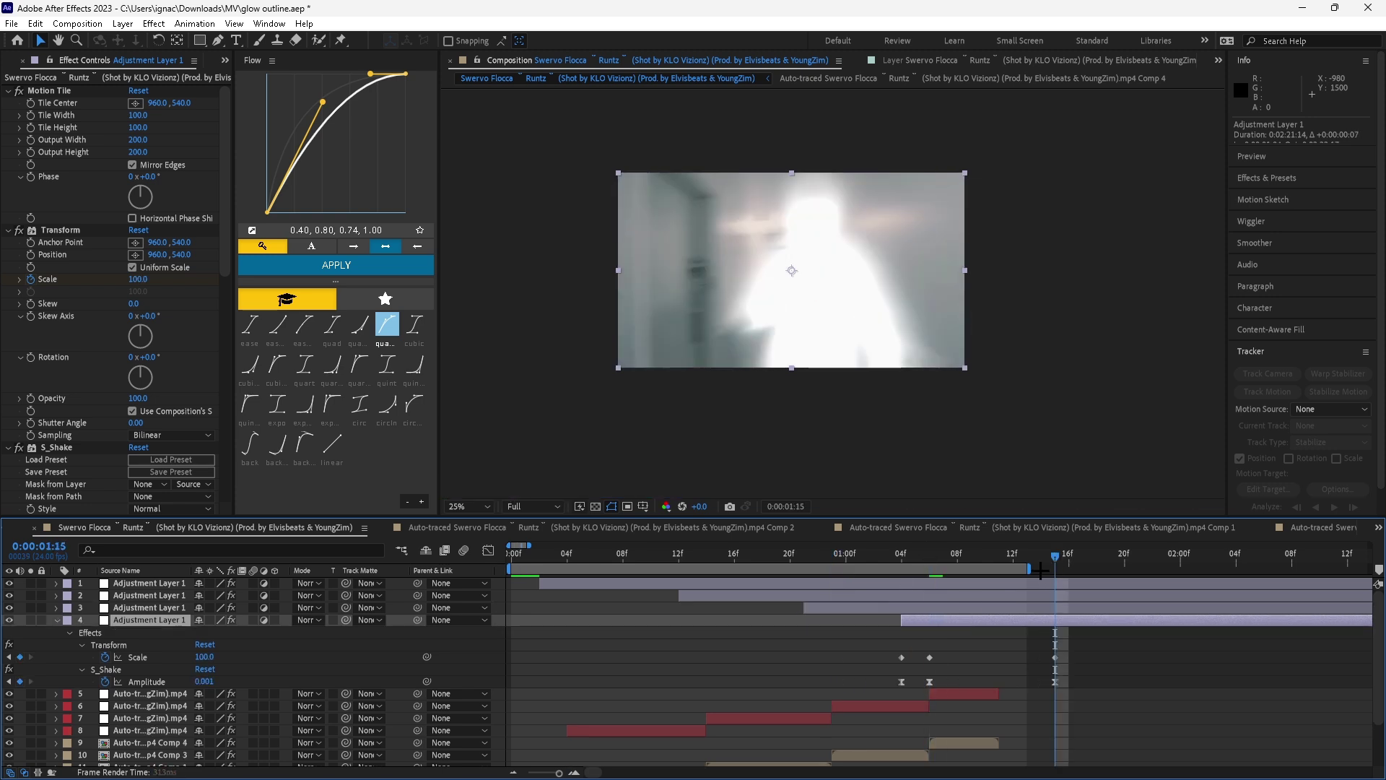
key(ctrl+shift+d)
key(Delete)
click(912, 606)
key(i)
key(u)
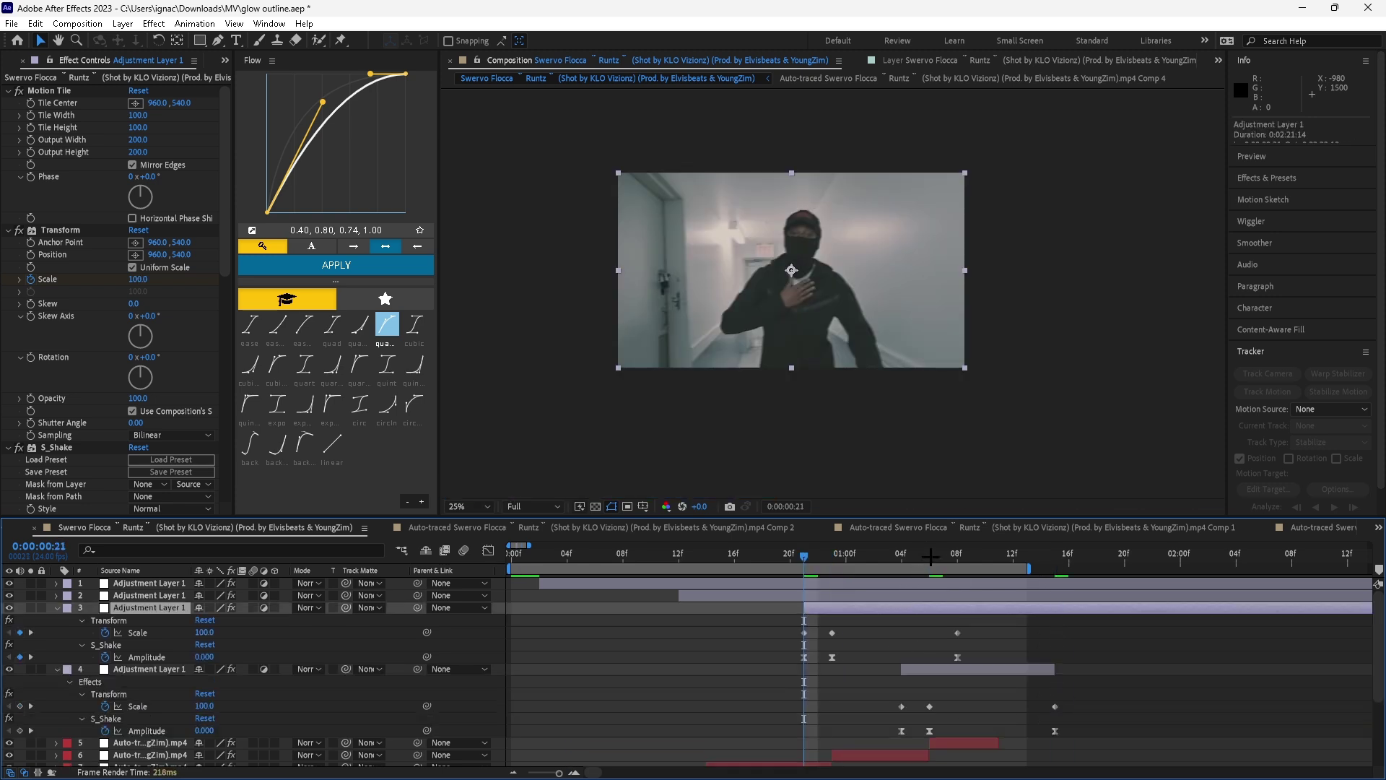
click(956, 555)
key(ctrl+shift+d)
key(Delete)
Step: Cut off the first two adjustment layers at their final keyframes, 0:00:00:13 and 0:00:00:23, and collapse all layer properties
click(868, 595)
key(u)
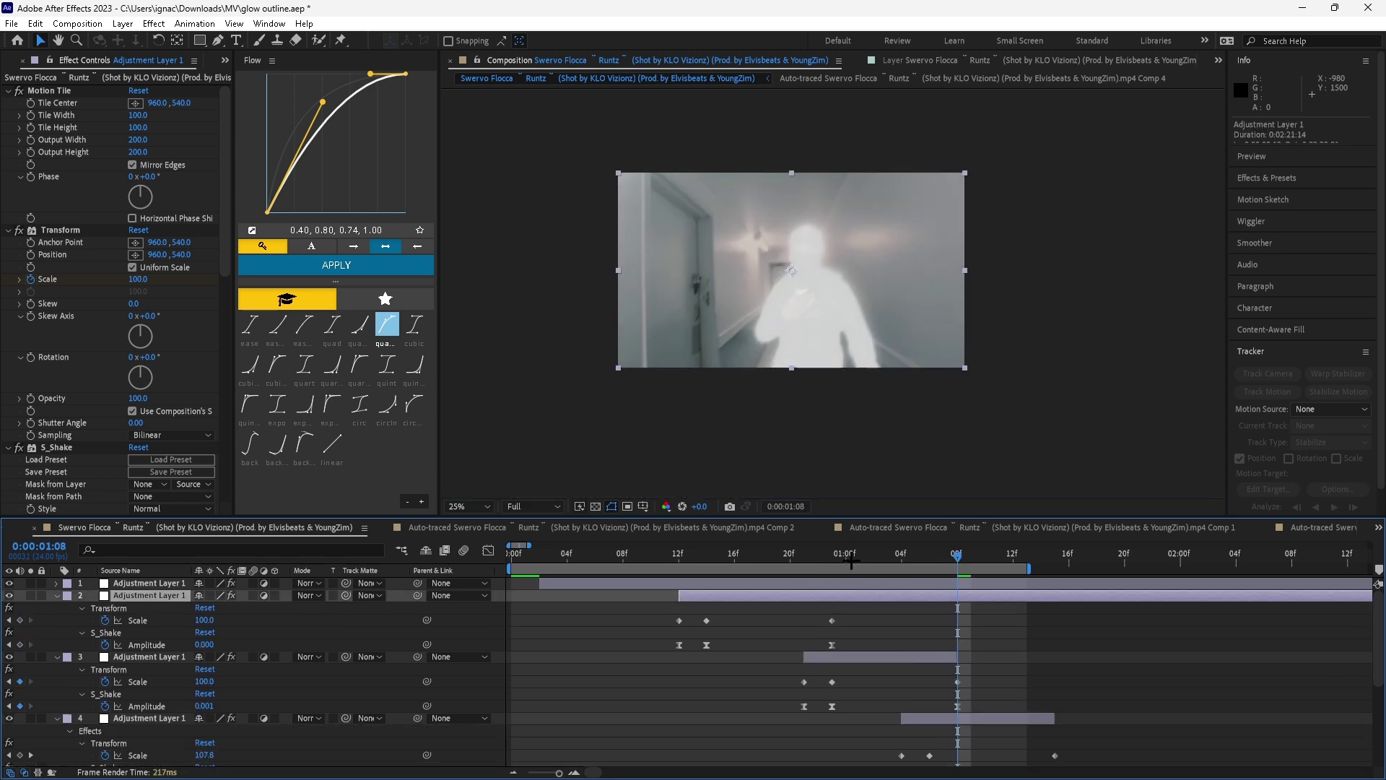
key(alt+])
key(ctrl+Up)
key(u)
key(Page_Down)
key(alt+])
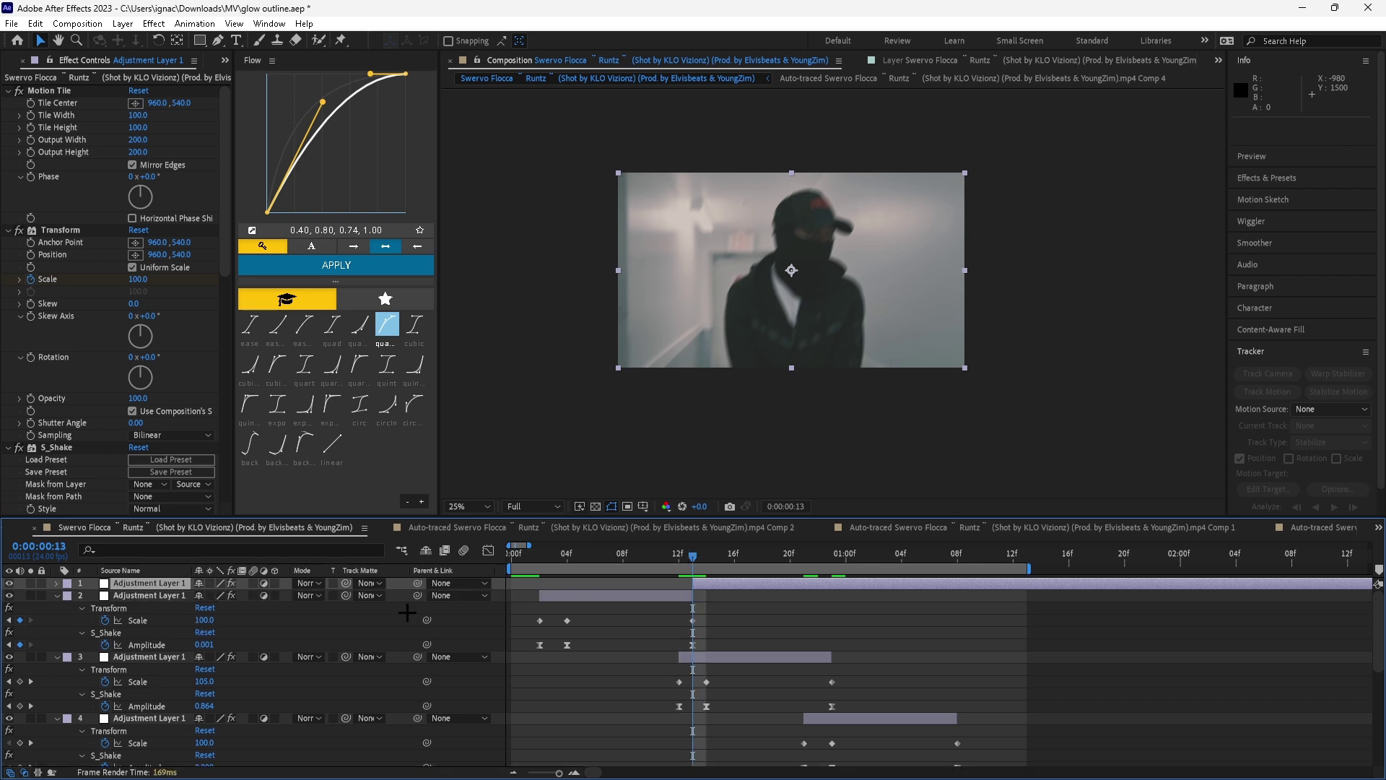
key(ctrl+a)
key(u)
Step: Play the composition from the start and scrub through it to check the glow flashes against the beat shakes
key(Home)
key(space)
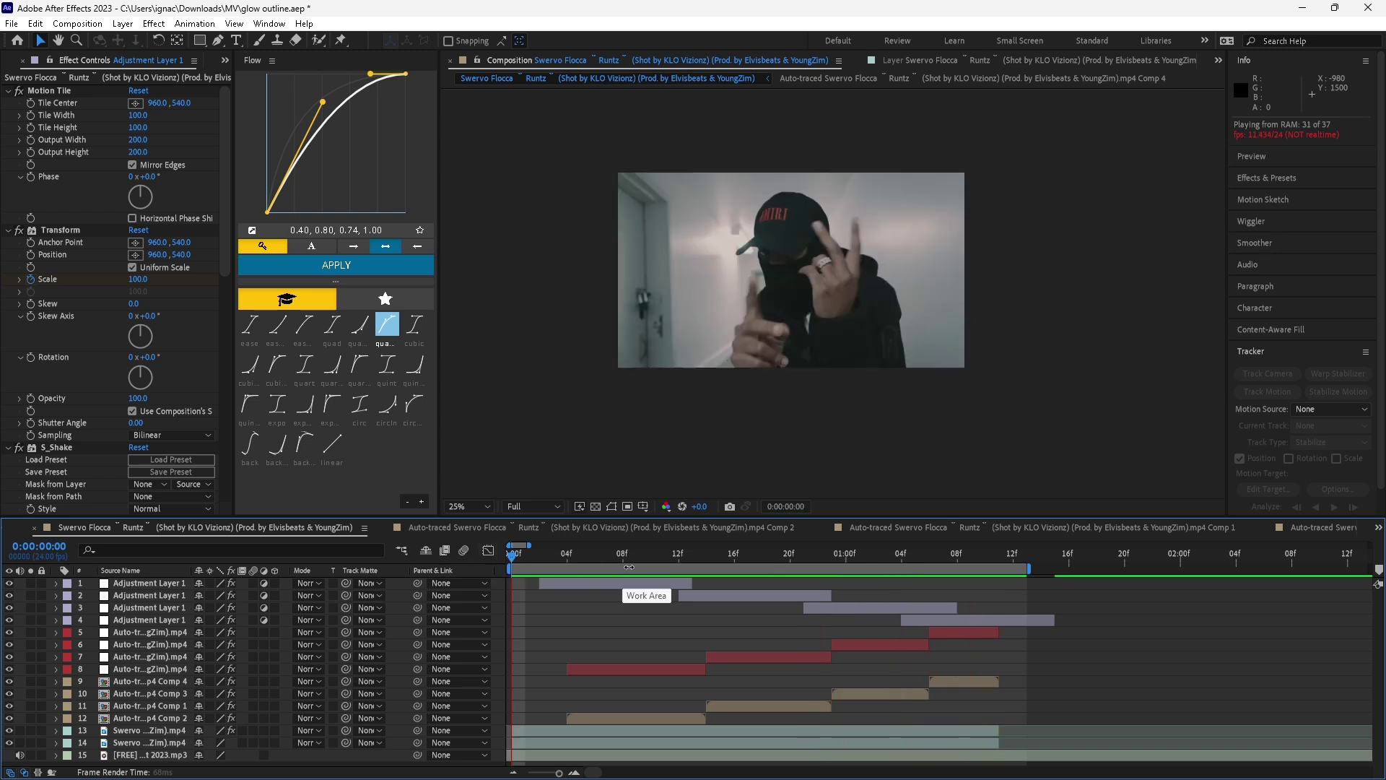
key(space)
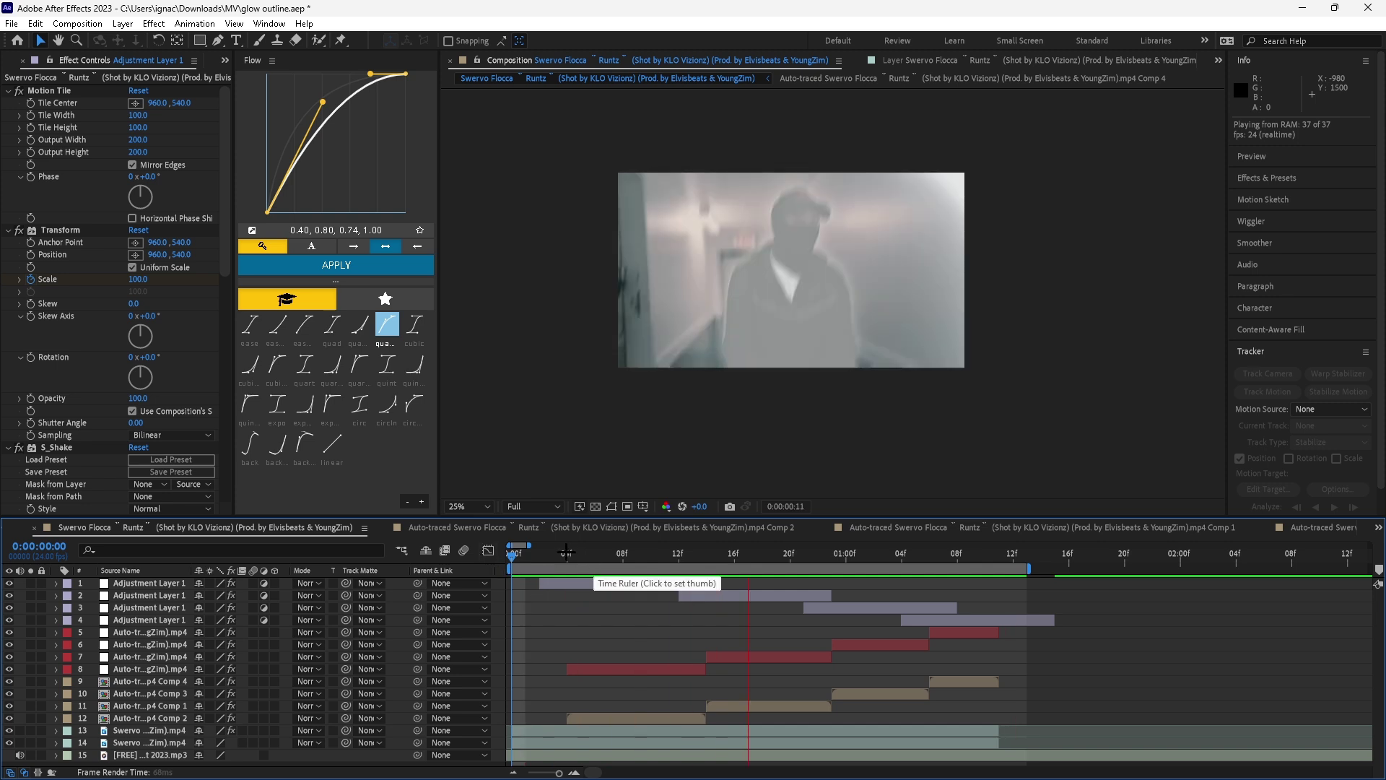
key(space)
click(582, 555)
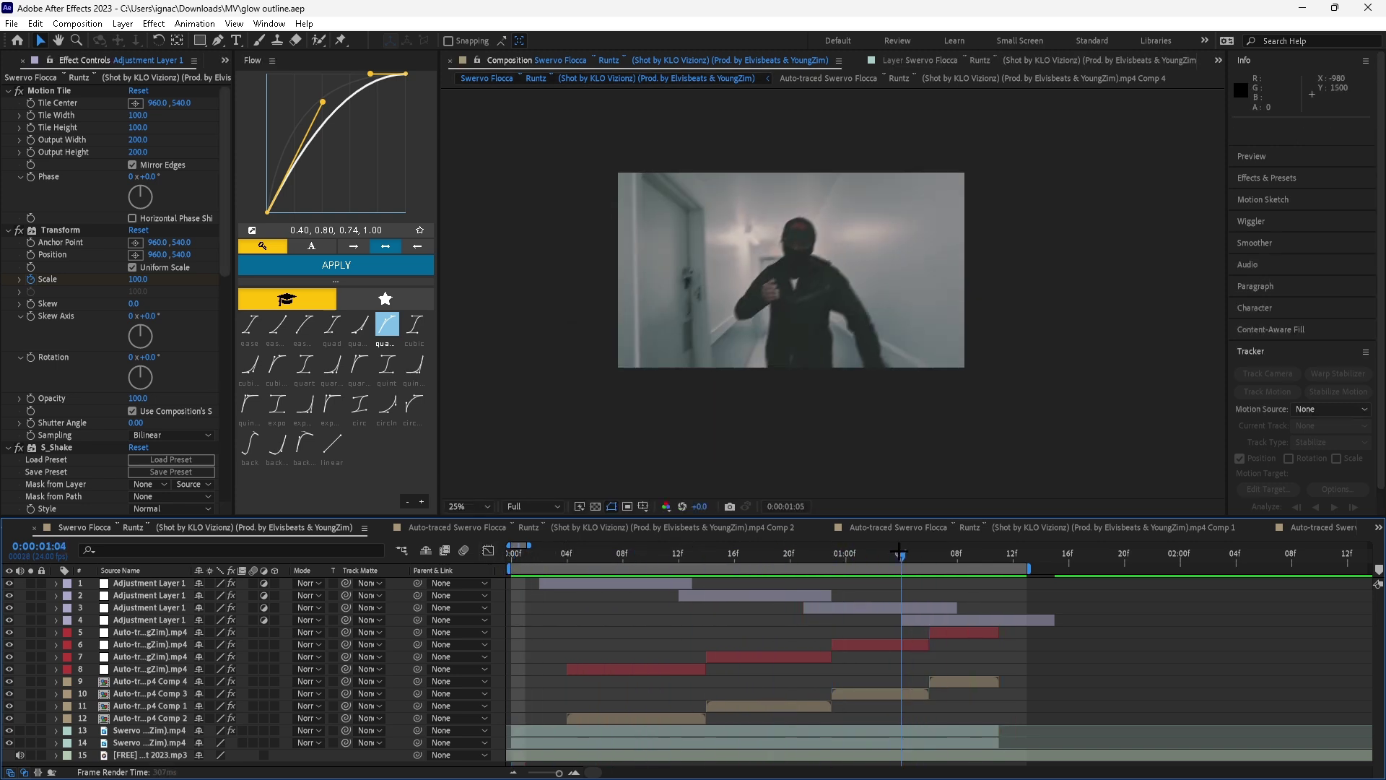
drag(894, 553, 768, 553)
drag(545, 543, 593, 548)
mouse_move(818, 572)
mouse_down()
mouse_move(898, 572)
mouse_move(825, 576)
mouse_up()
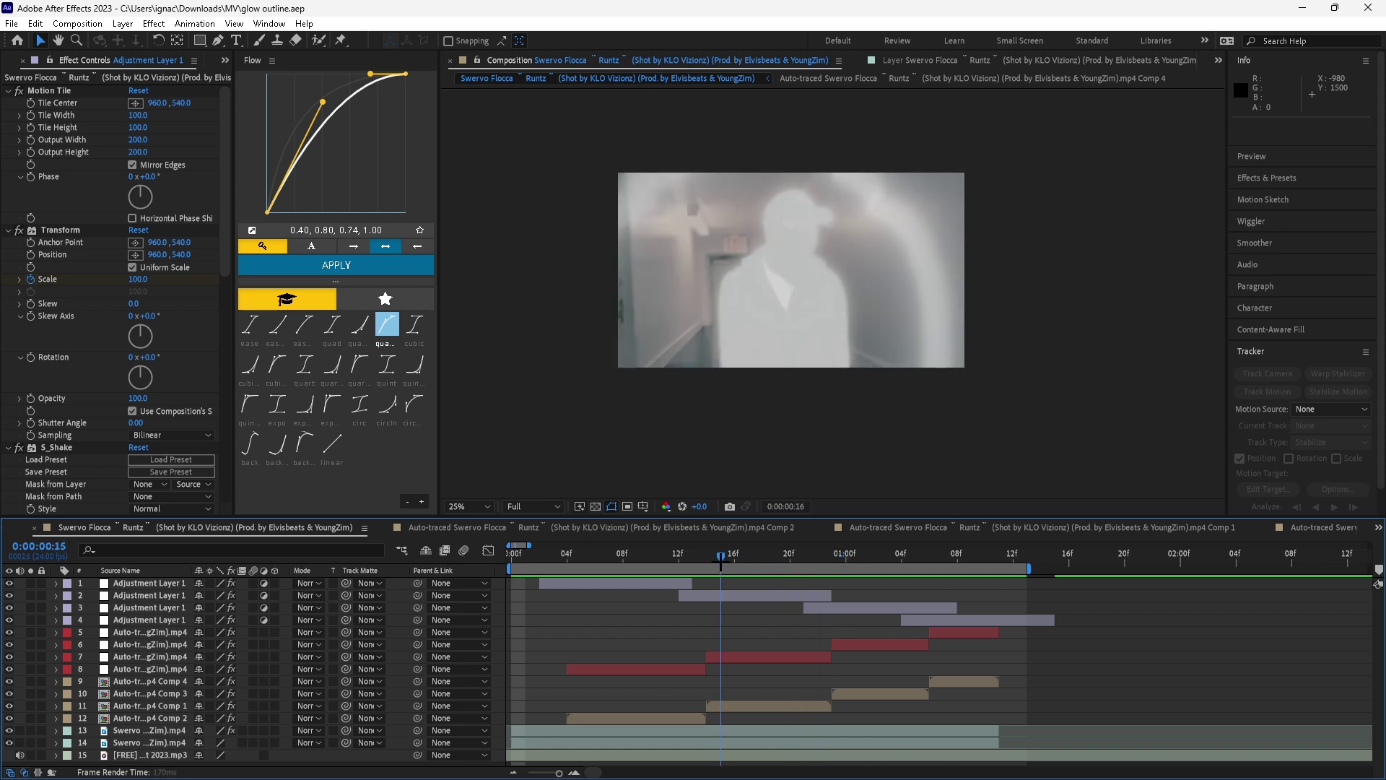
drag(622, 554, 516, 553)
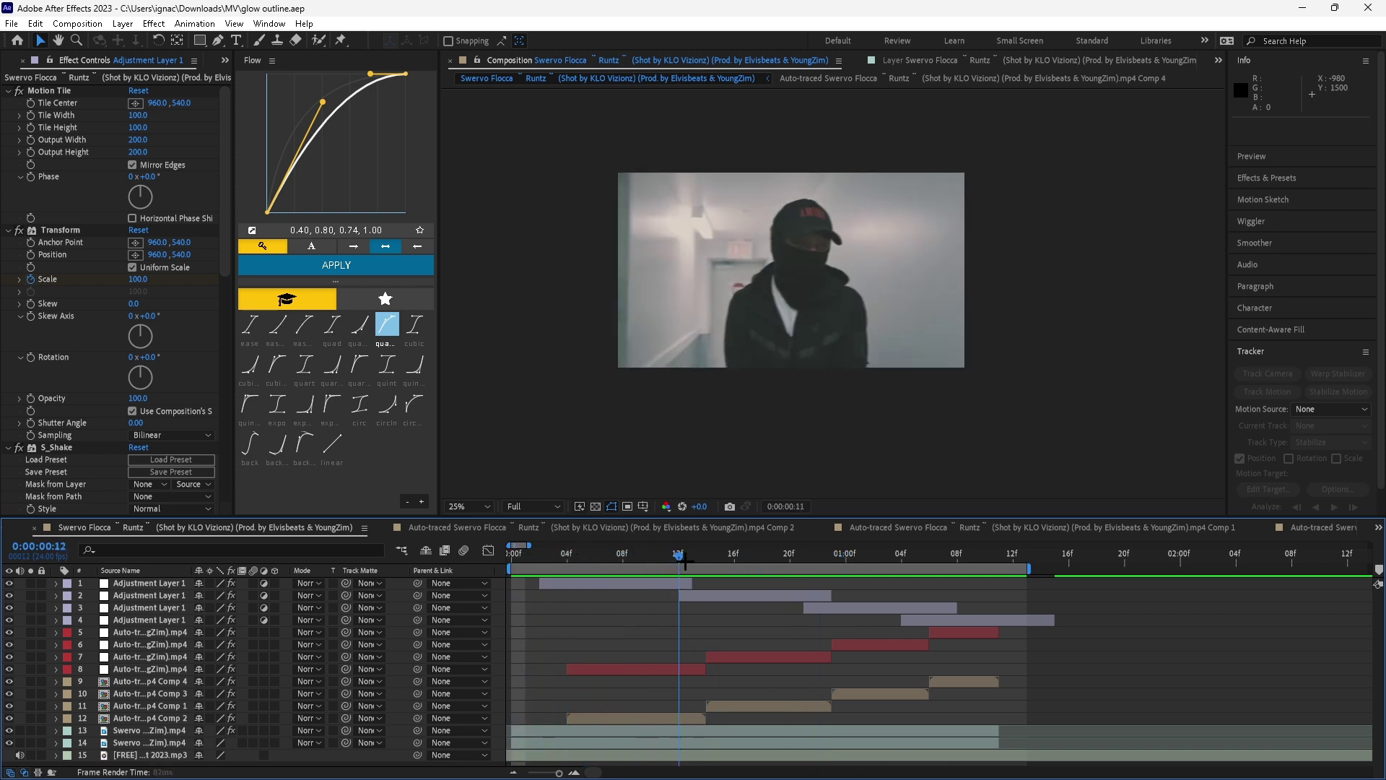
drag(915, 589, 488, 671)
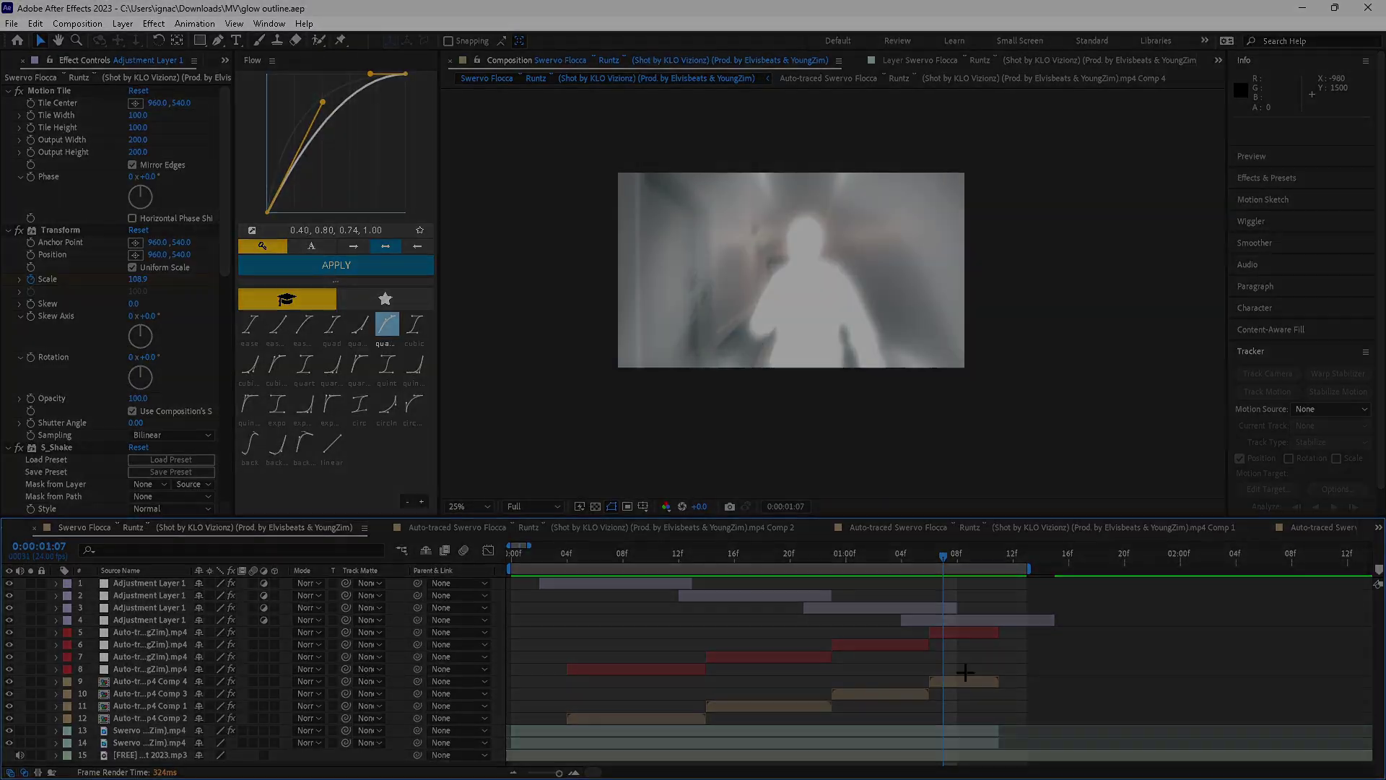